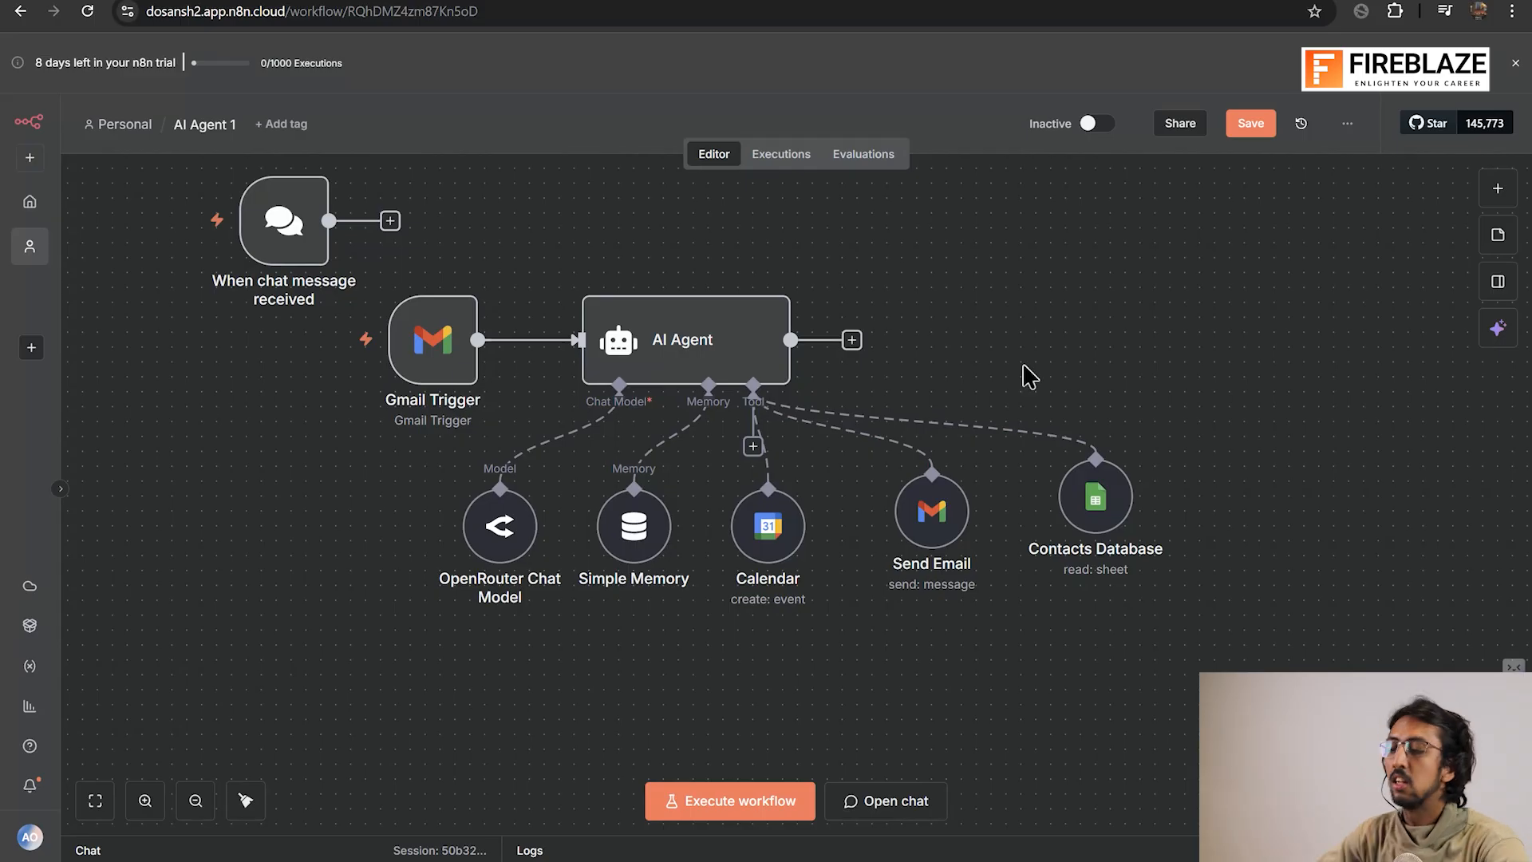
{"action": "scroll", "coordinate": [994, 332], "scroll_direction": "down", "scroll_amount": 1}
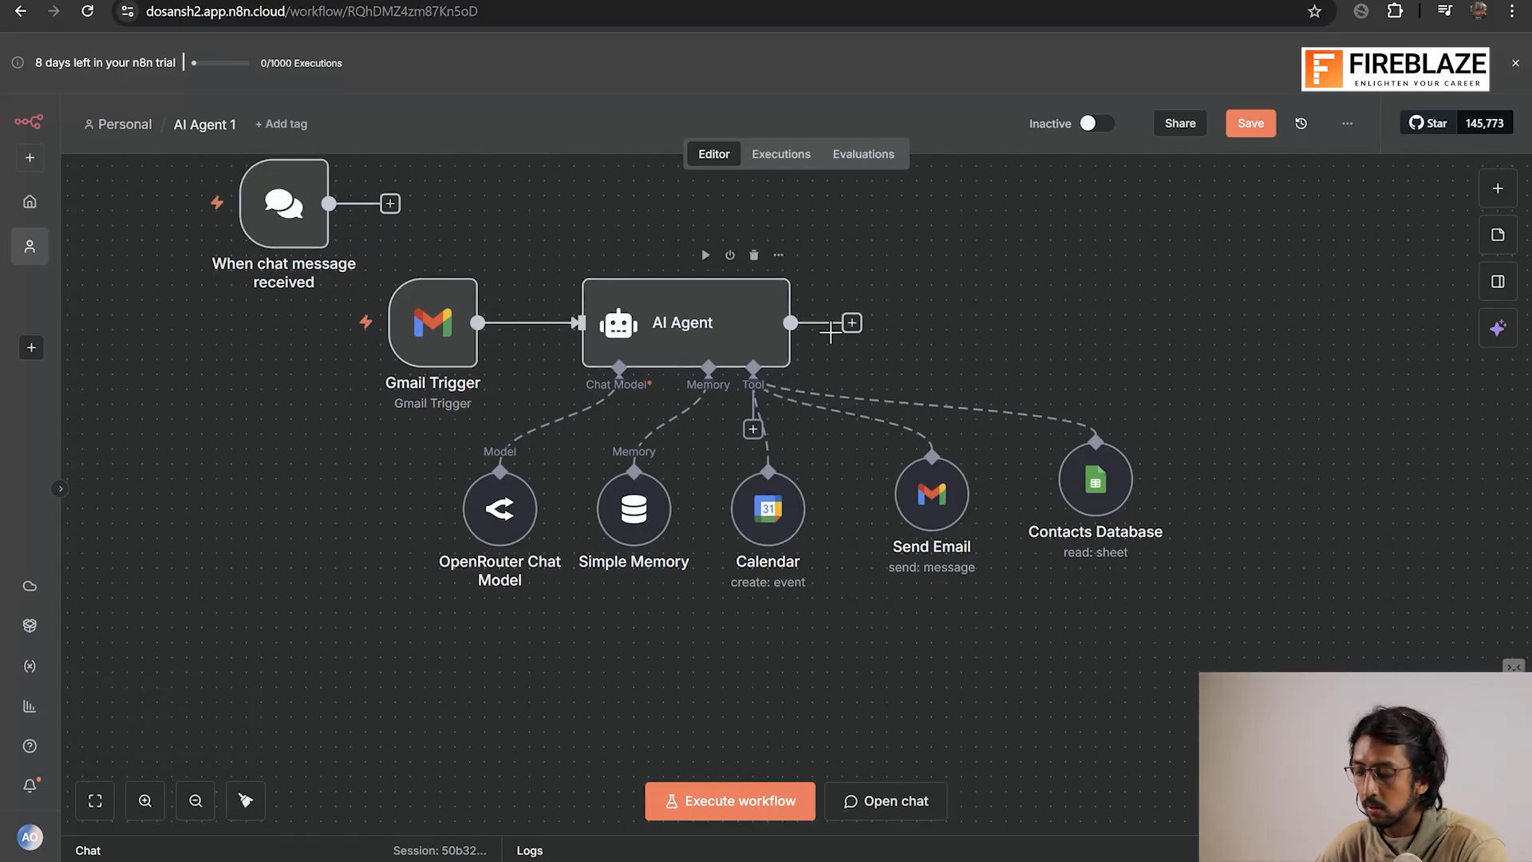
{"action": "scroll", "coordinate": [834, 343], "scroll_direction": "down", "scroll_amount": 1}
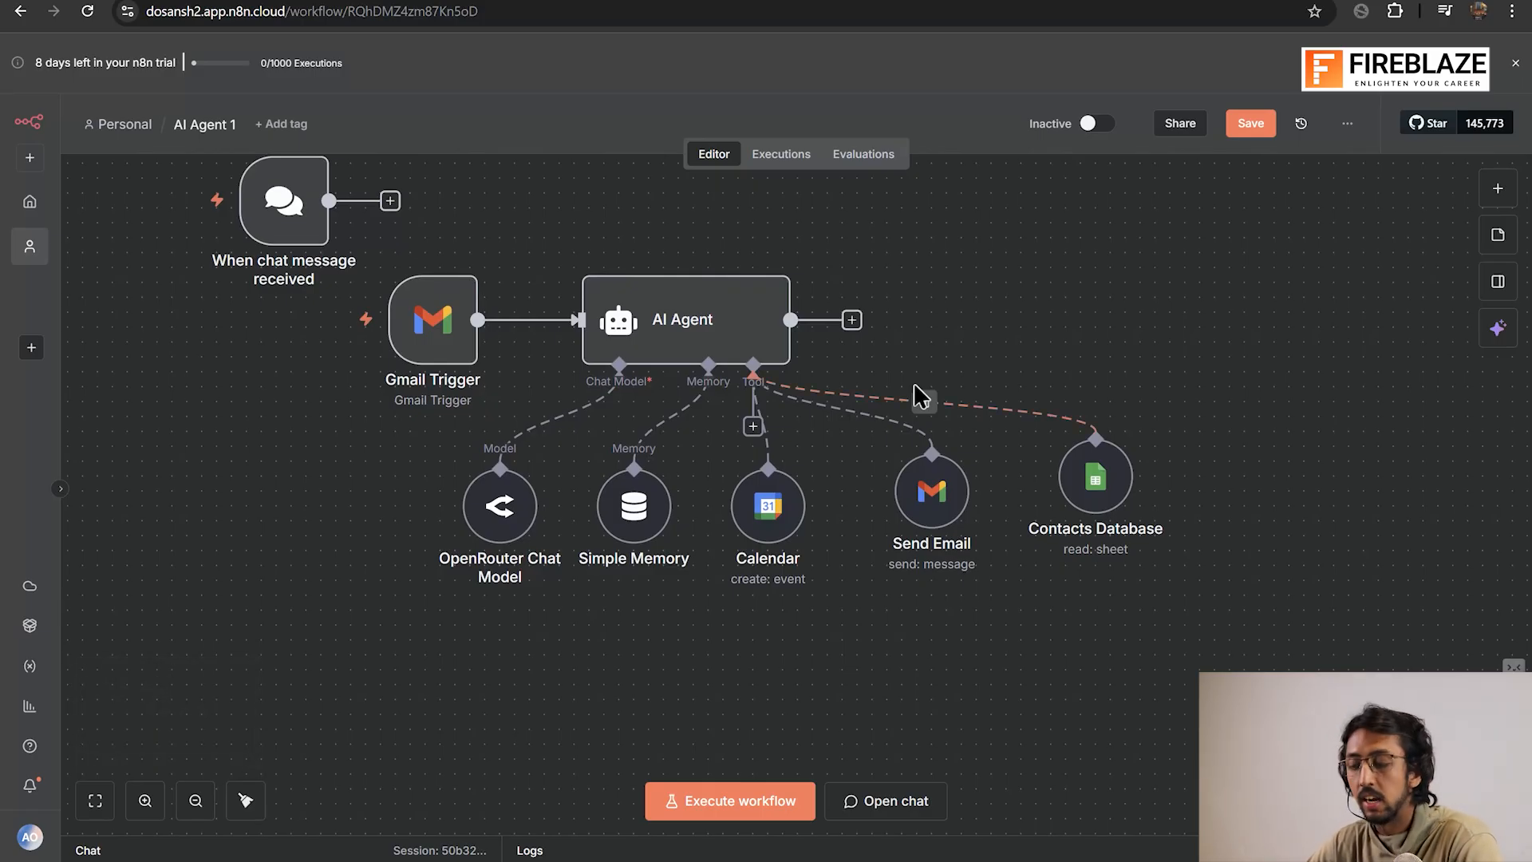
{"action": "key", "text": "alt+Tab"}
{"action": "key", "text": "alt+shift+Tab"}
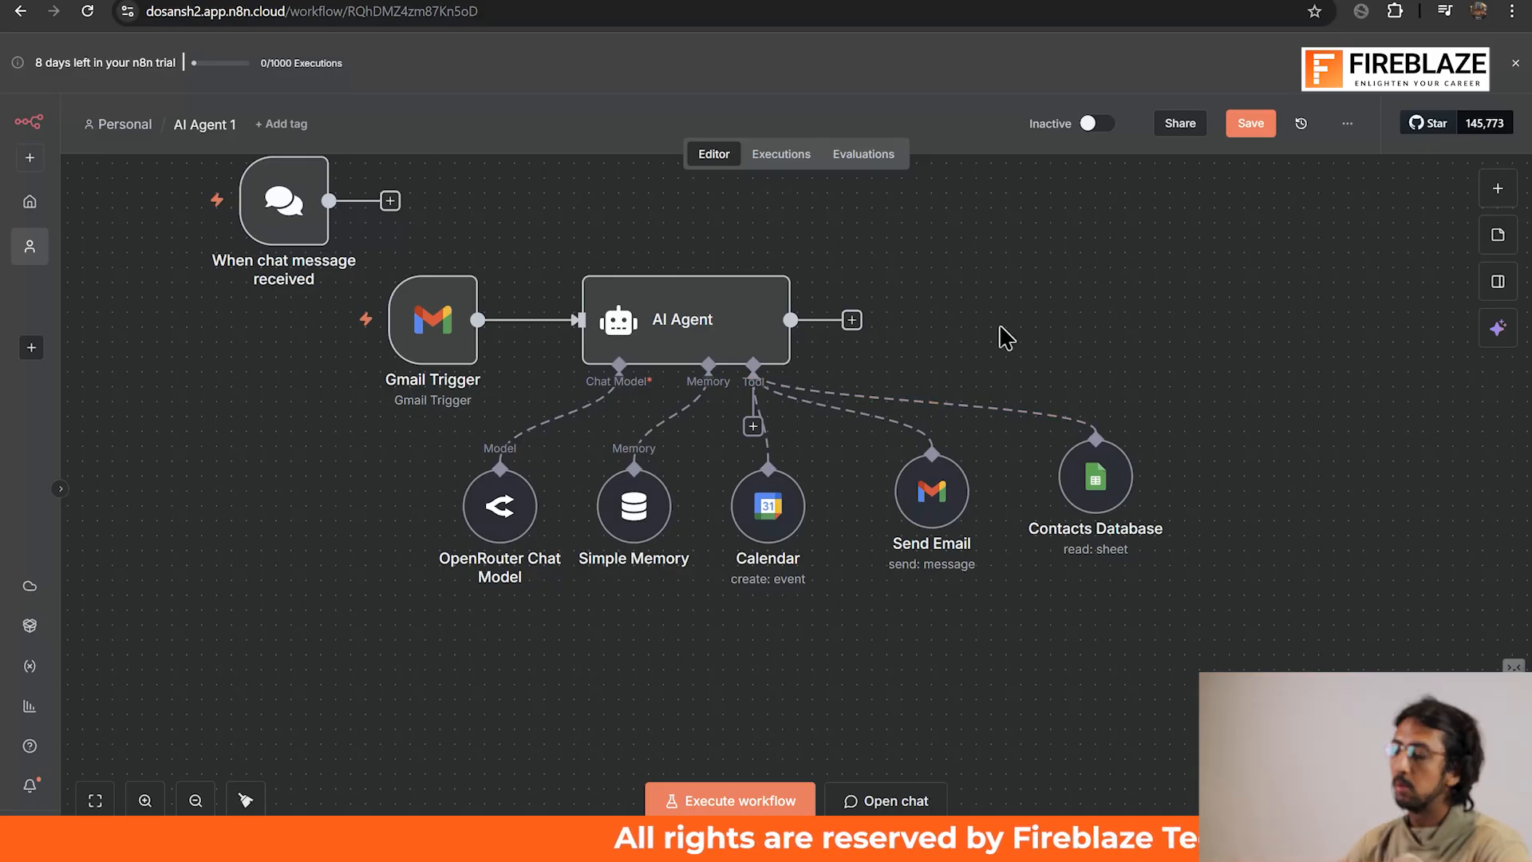
{"action": "key", "text": "alt+Tab"}
{"action": "key", "text": "alt+Tab"}
{"action": "key", "text": "alt+Tab"}
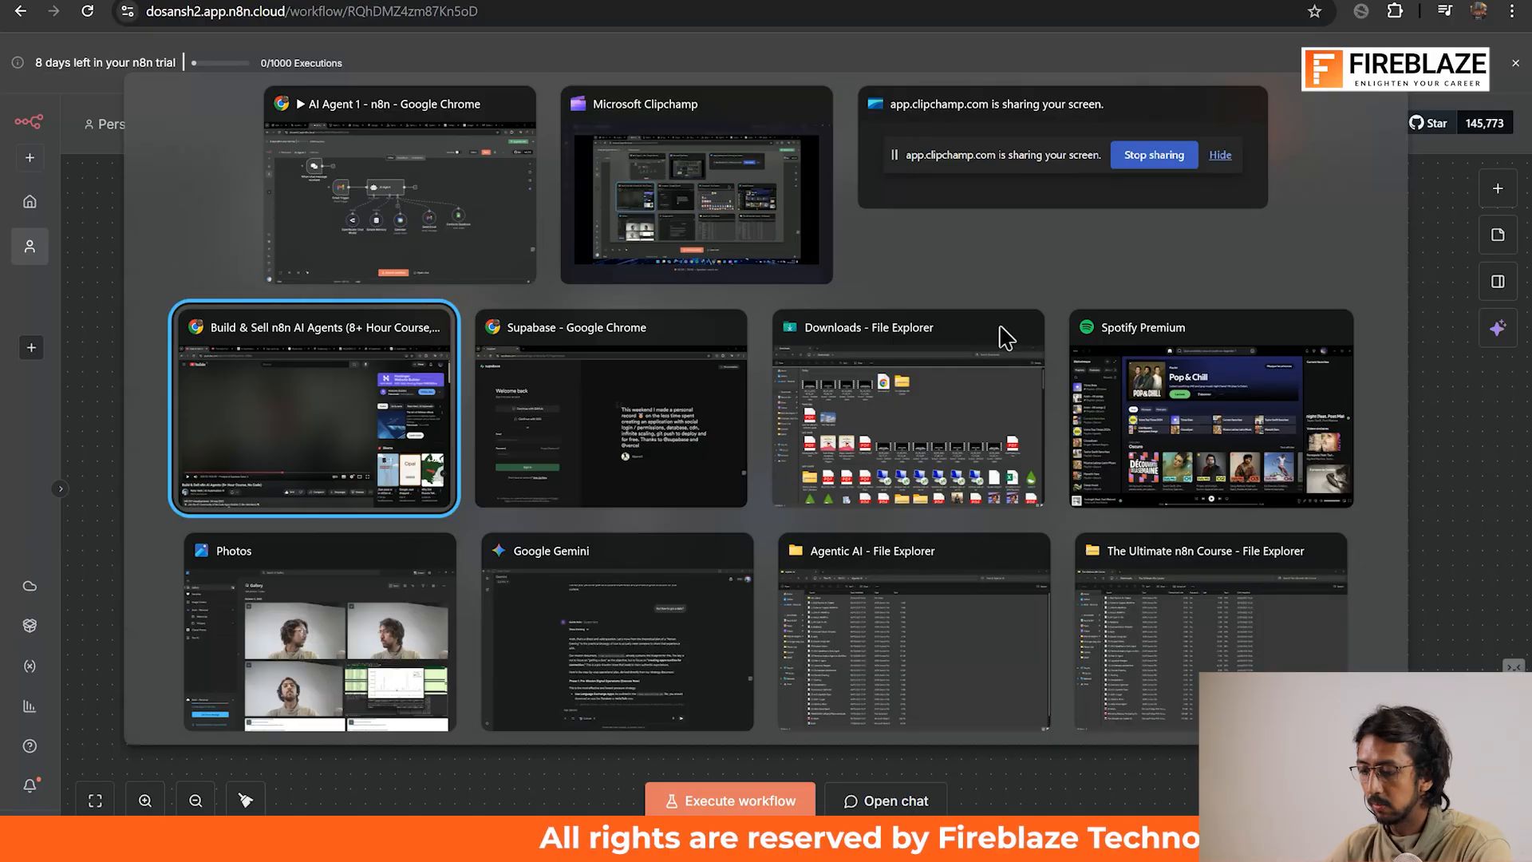
{"action": "key", "text": "alt+Up"}
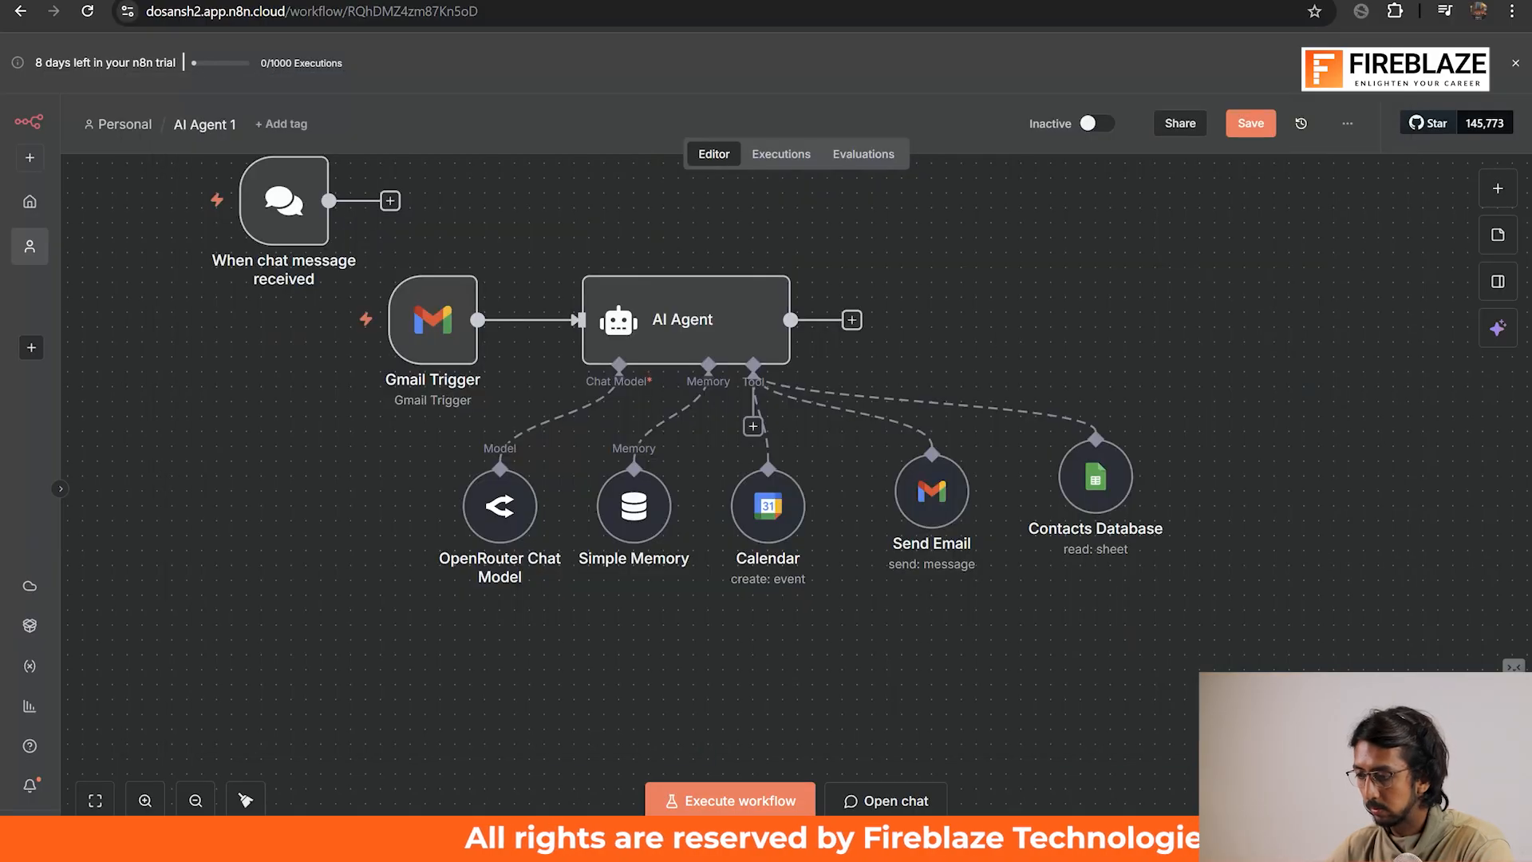
Step: Search the web for postgresql in a new browser tab and open the official PostgreSQL website
{"action": "key", "text": "ctrl+t"}
{"action": "type", "text": "postrg"}
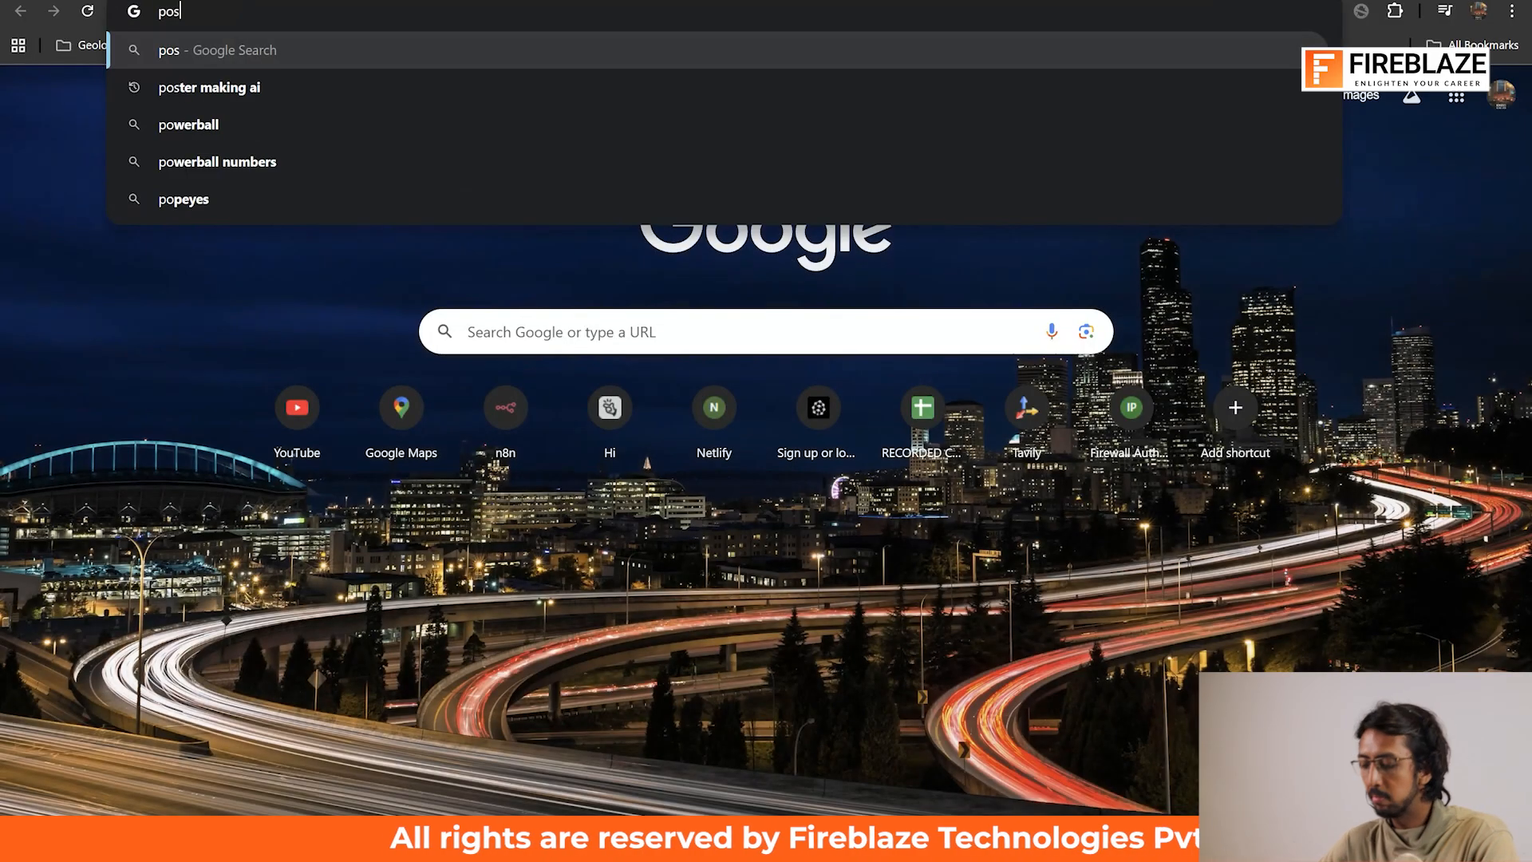
{"action": "key", "text": "BackSpace"}
{"action": "key", "text": "BackSpace"}
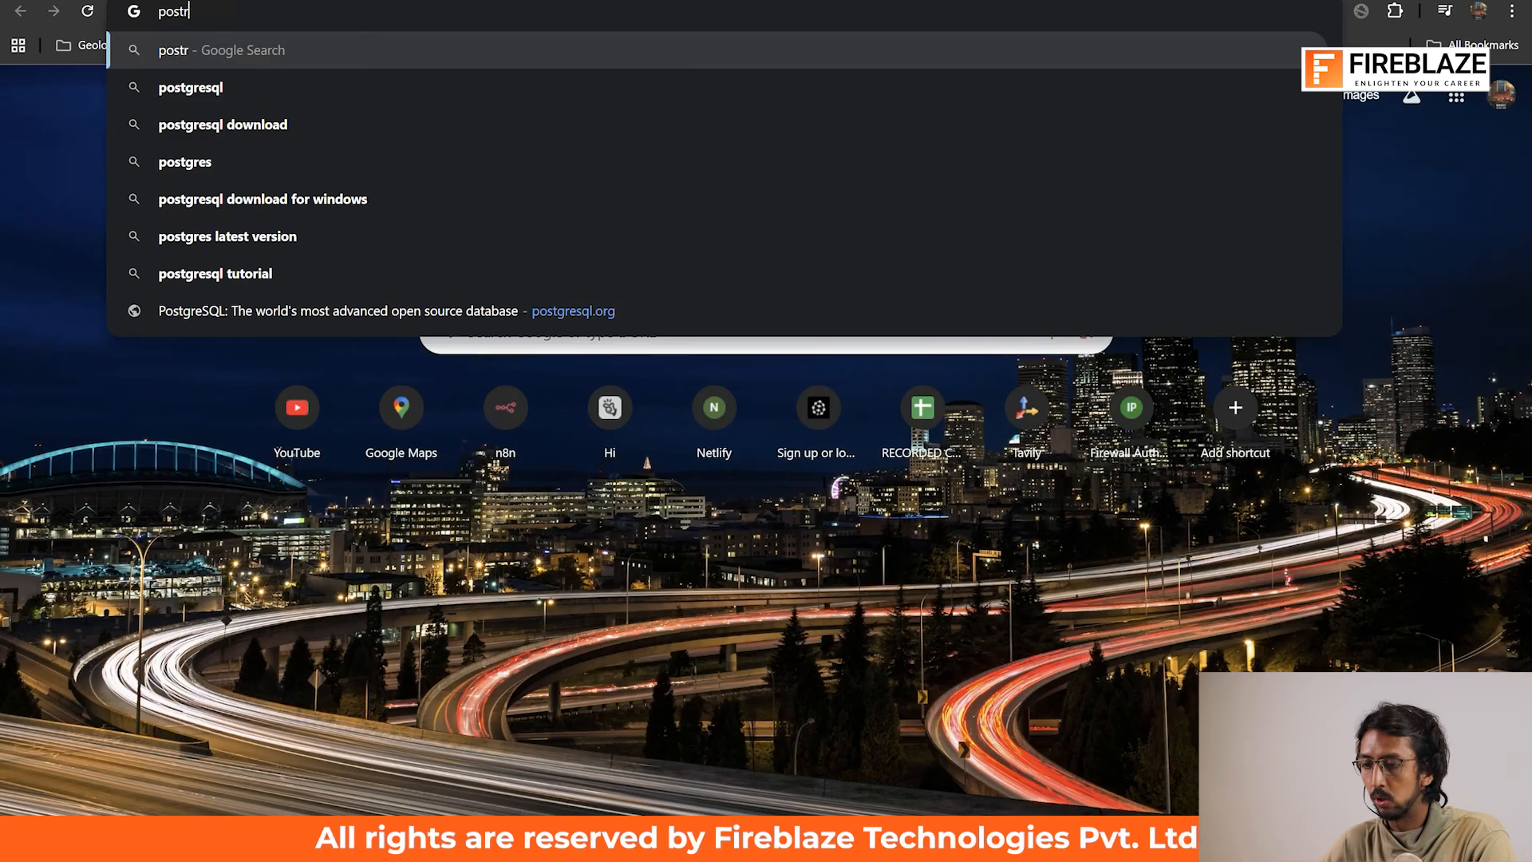
{"action": "type", "text": "gres"}
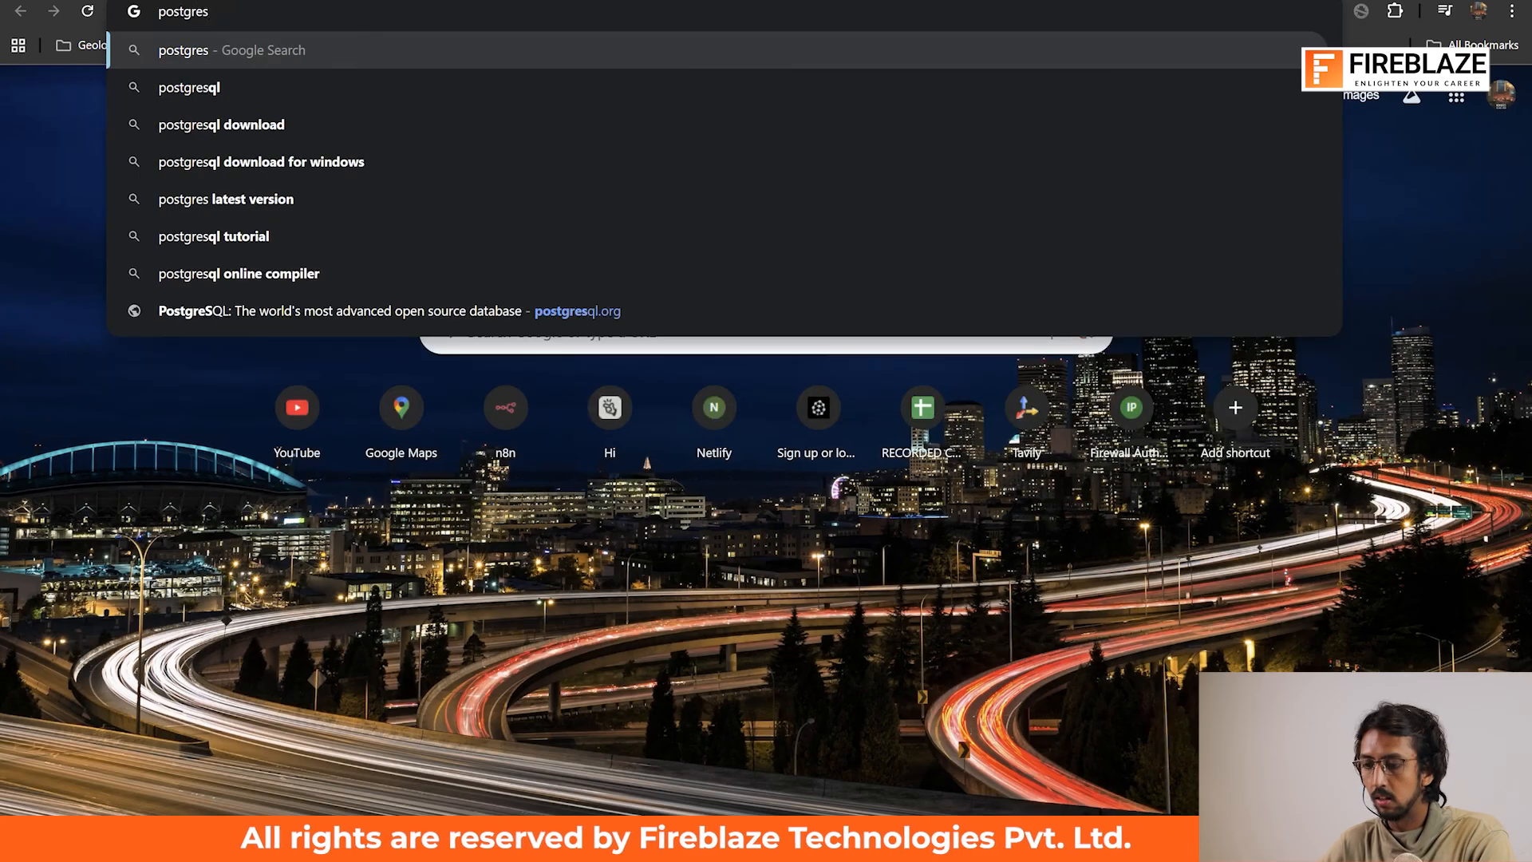
{"action": "key", "text": "Down"}
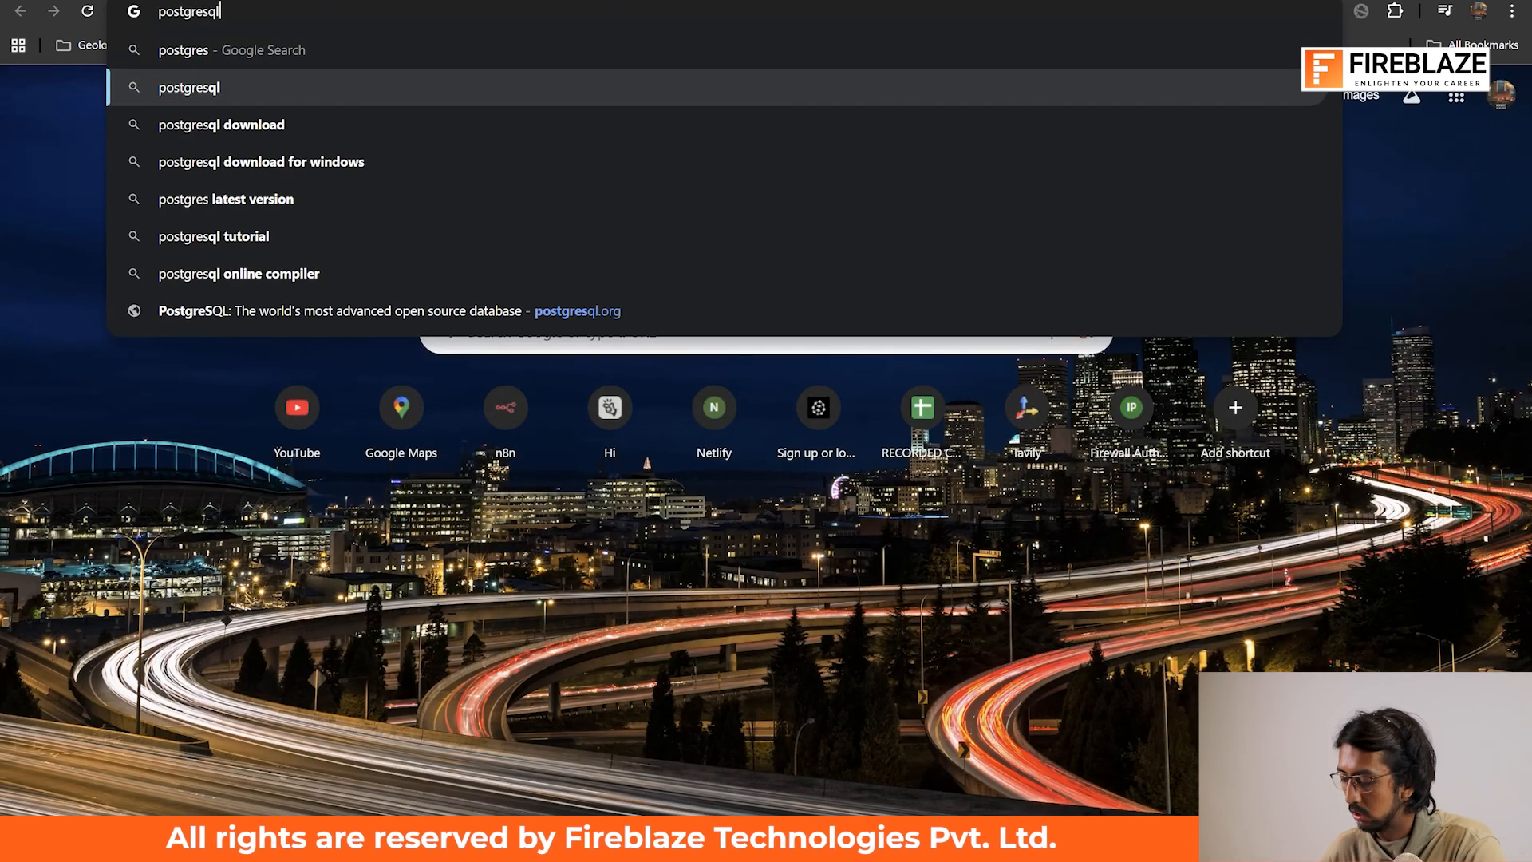
{"action": "key", "text": "Return"}
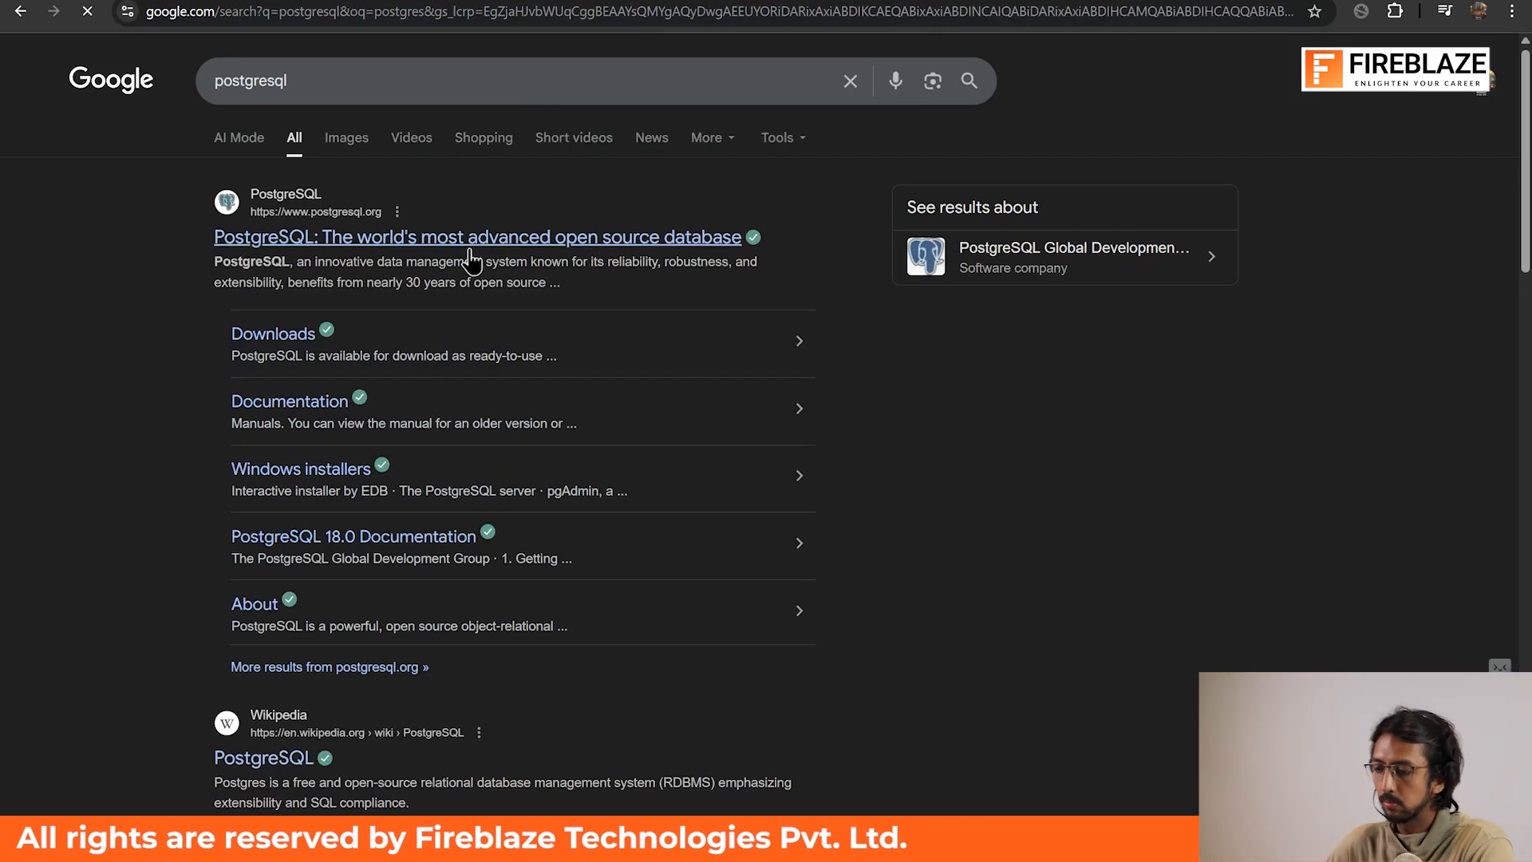
{"action": "left_click", "coordinate": [470, 249]}
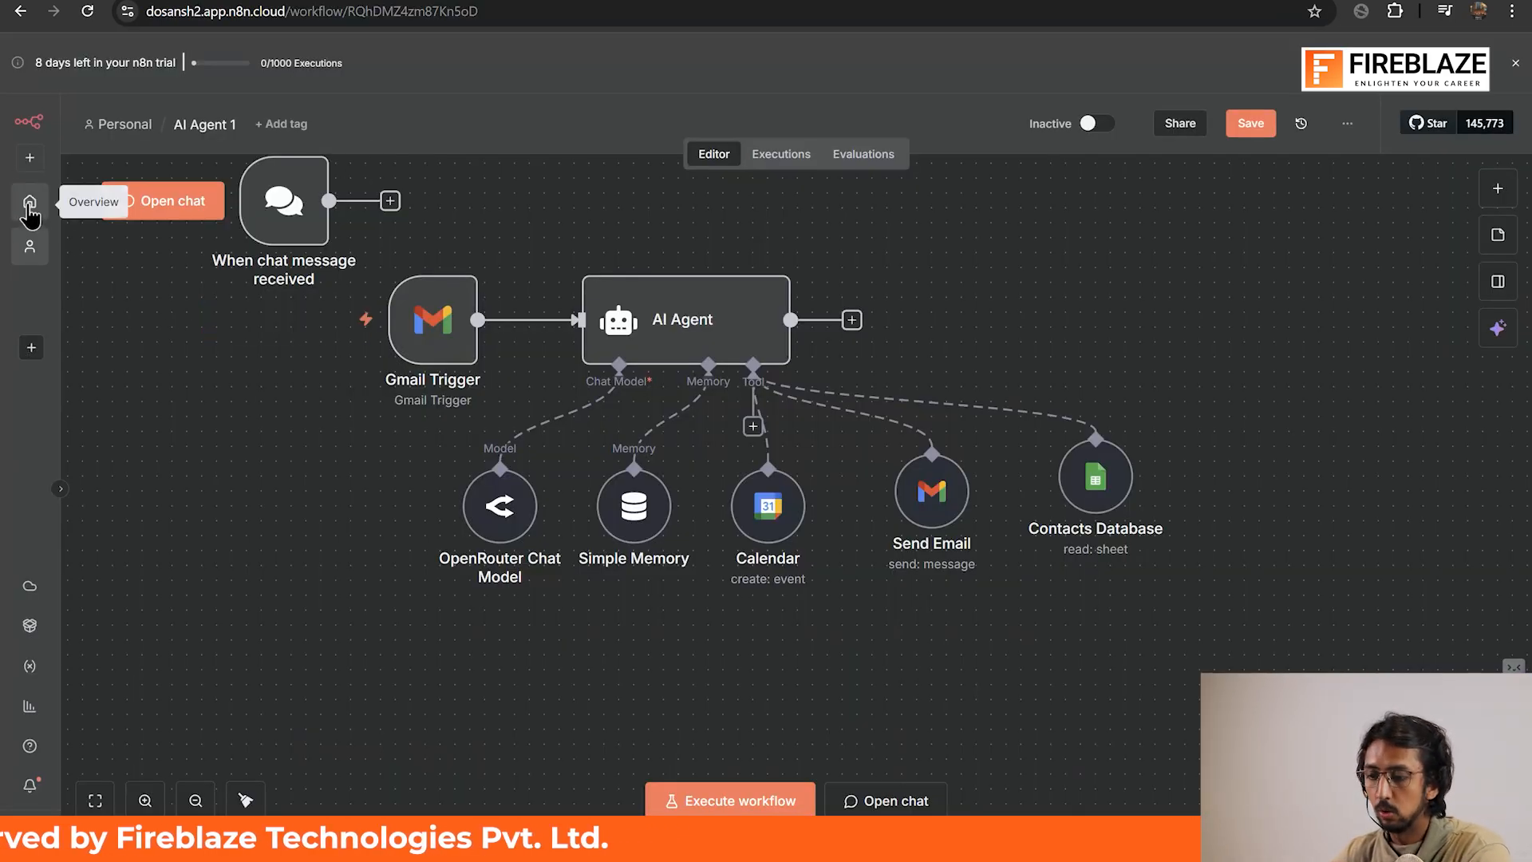
Step: Save the AI Agent 1 workflow and create a new blank workflow from the overview
{"action": "left_click", "coordinate": [1250, 127]}
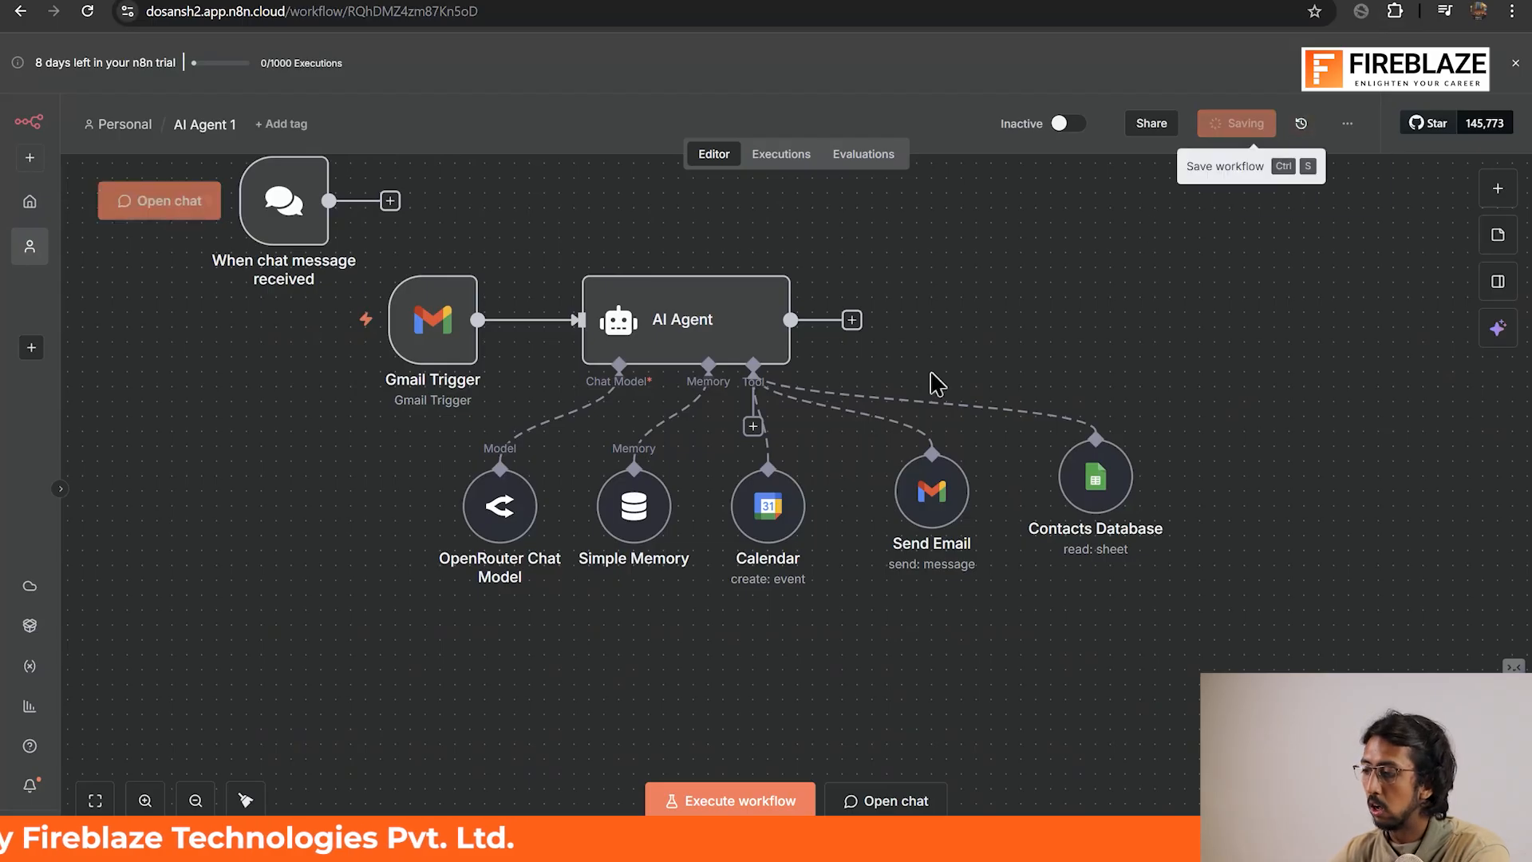
{"action": "left_click", "coordinate": [30, 201]}
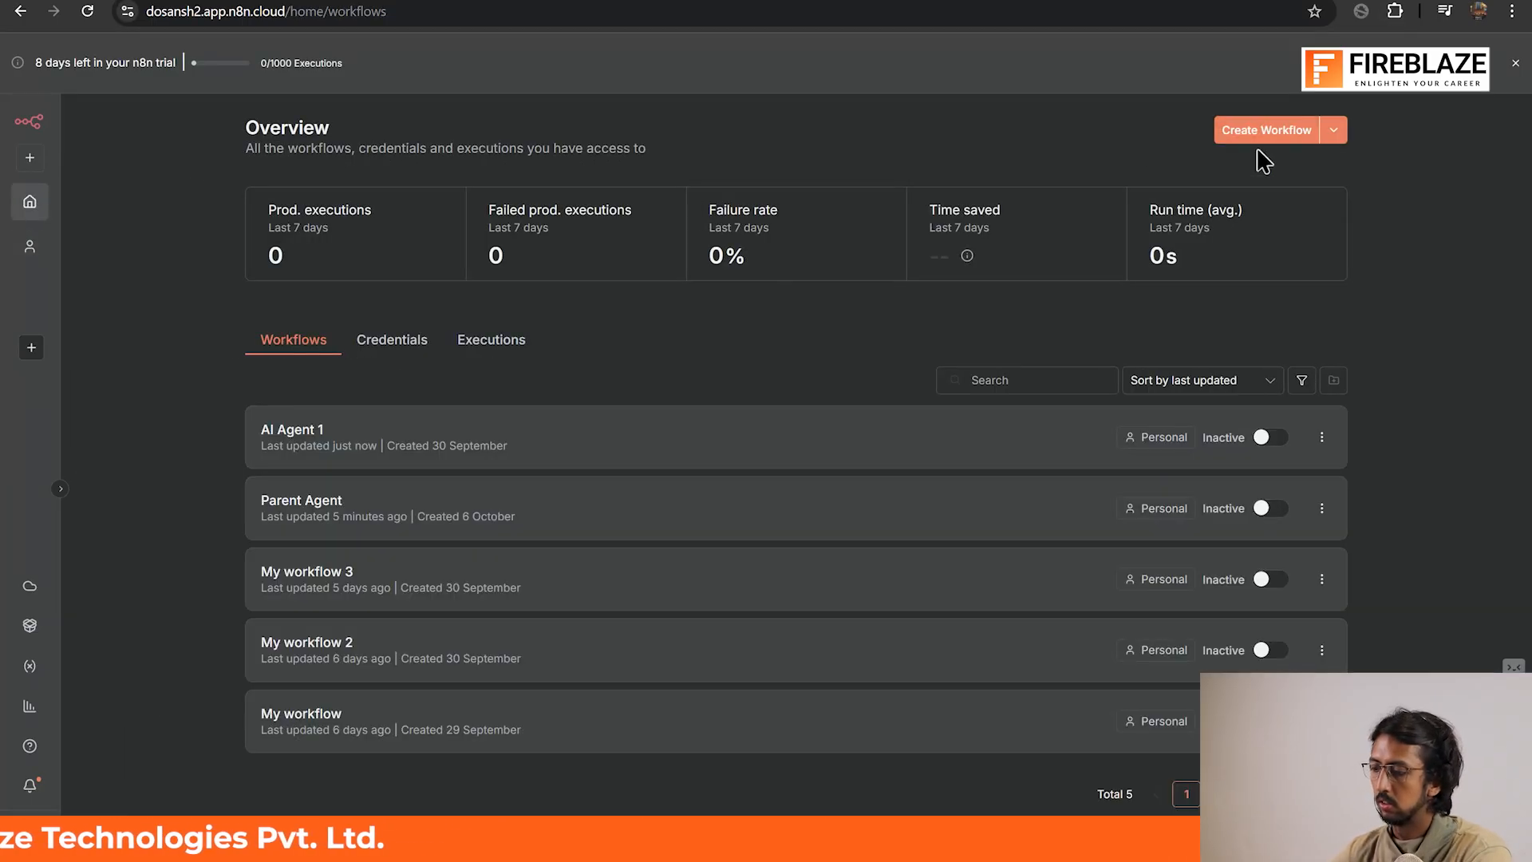
{"action": "left_click", "coordinate": [1269, 136]}
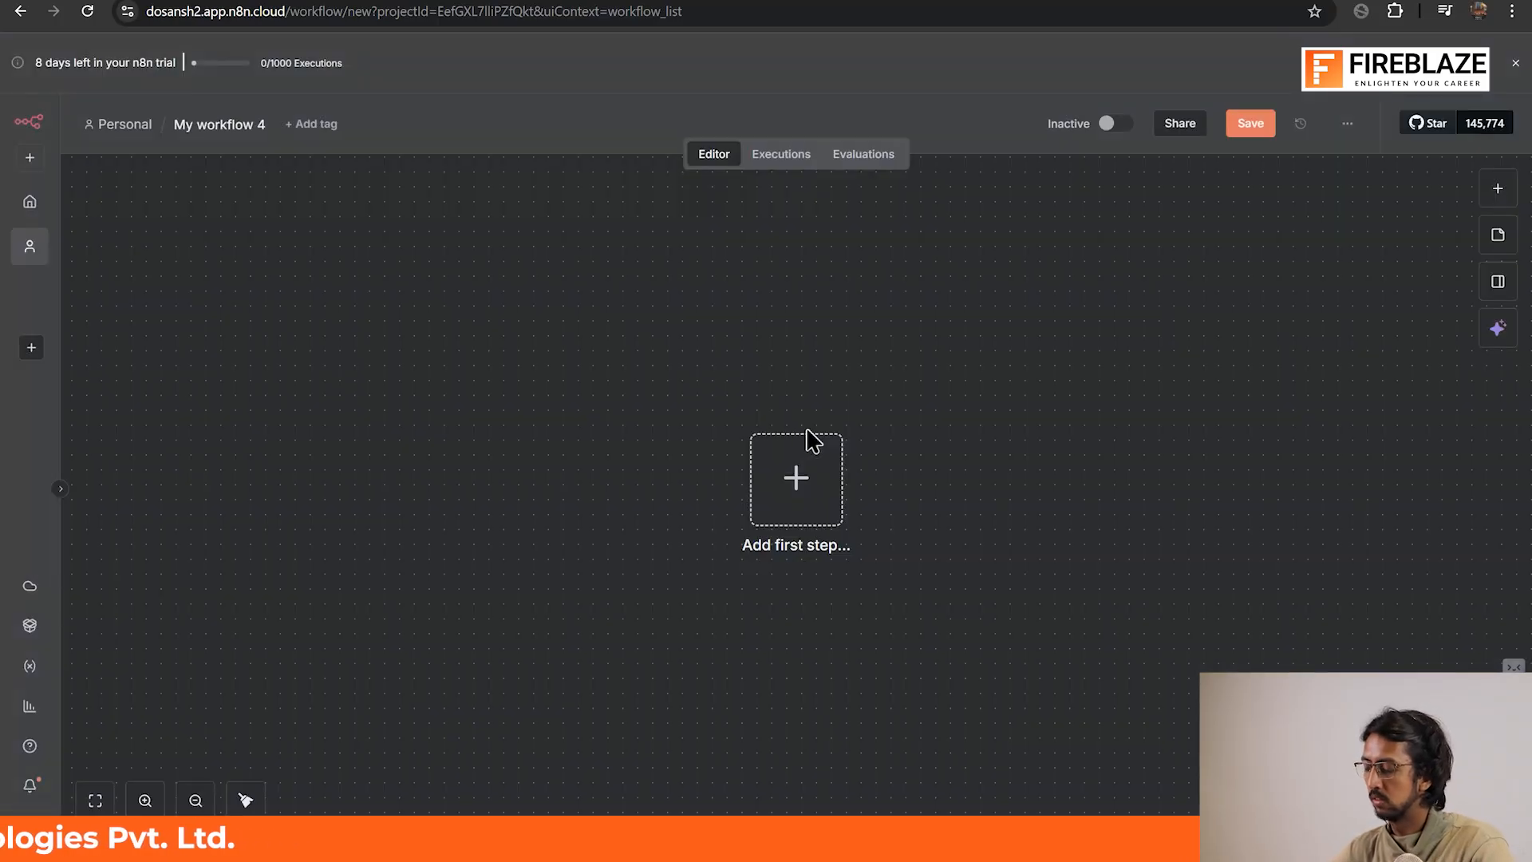
Step: Add a Chat Trigger as the first node of the new workflow and return to the canvas
{"action": "left_click_drag", "start_coordinate": [813, 513], "coordinate": [630, 471]}
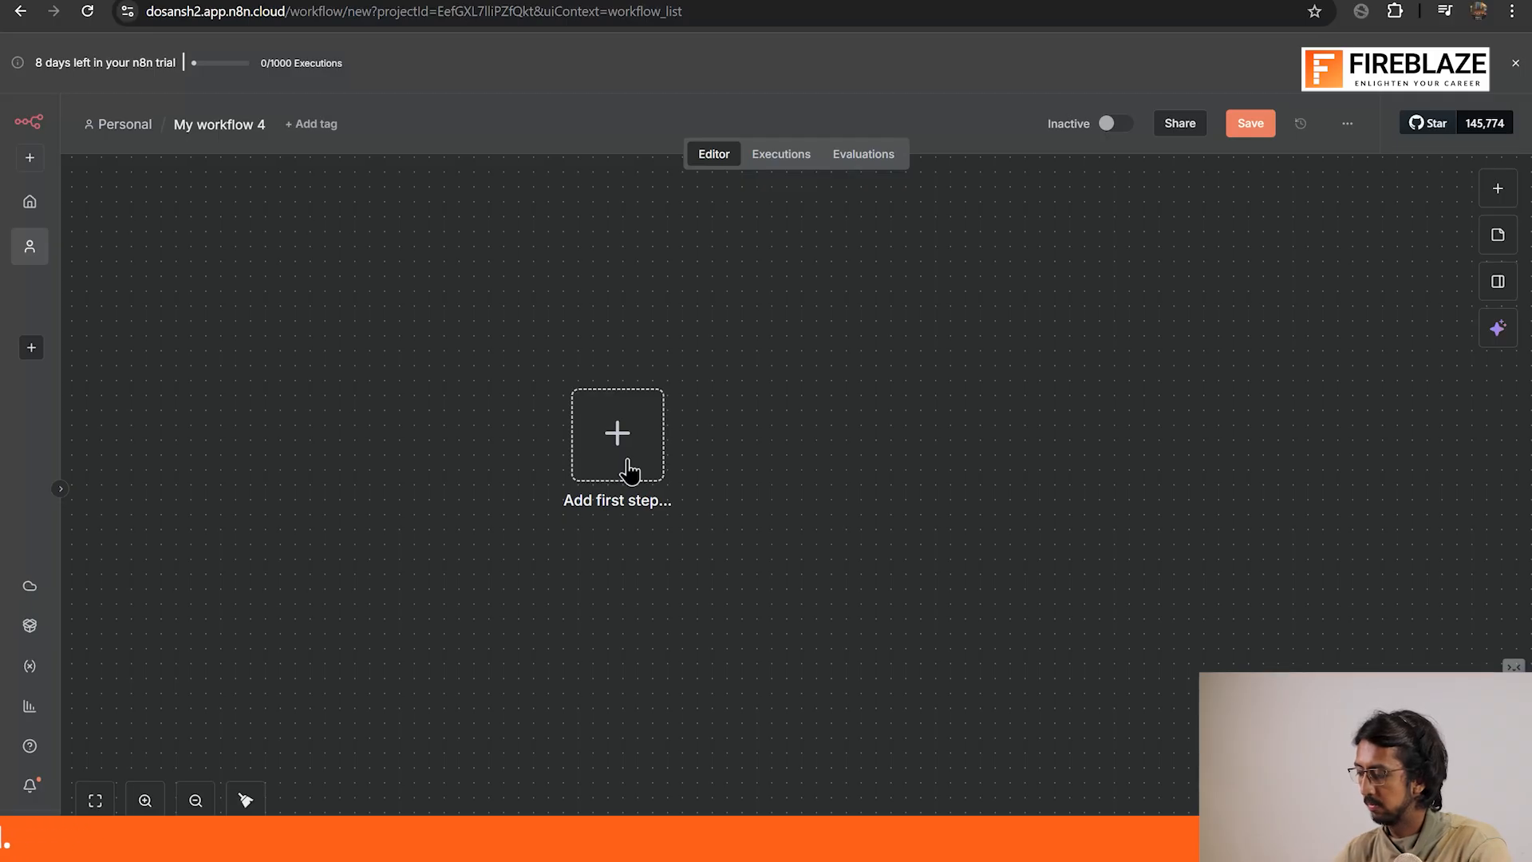
{"action": "left_click", "coordinate": [629, 470]}
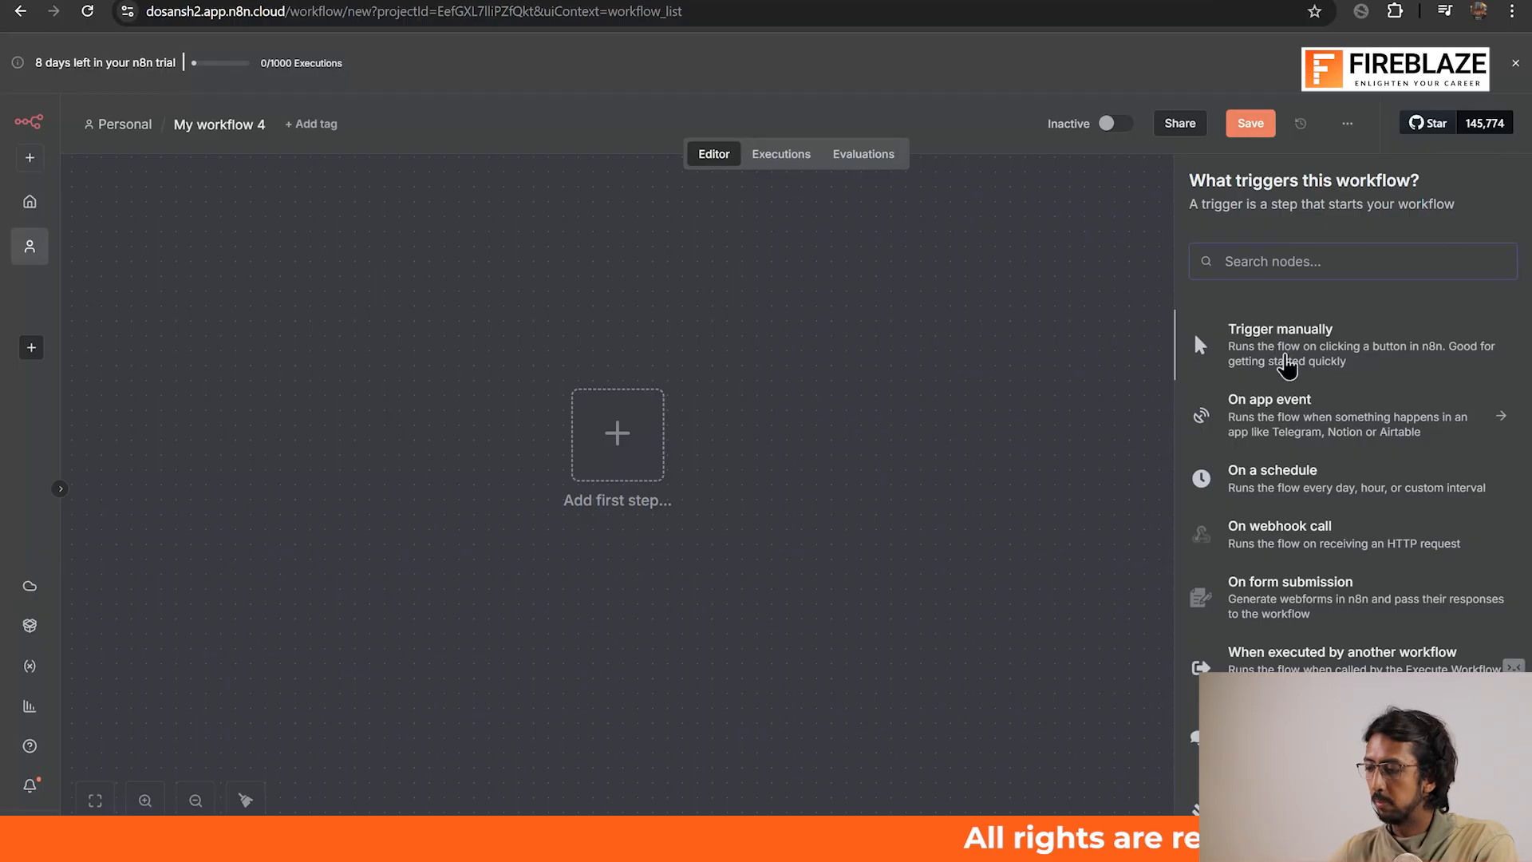
{"action": "type", "text": "chat"}
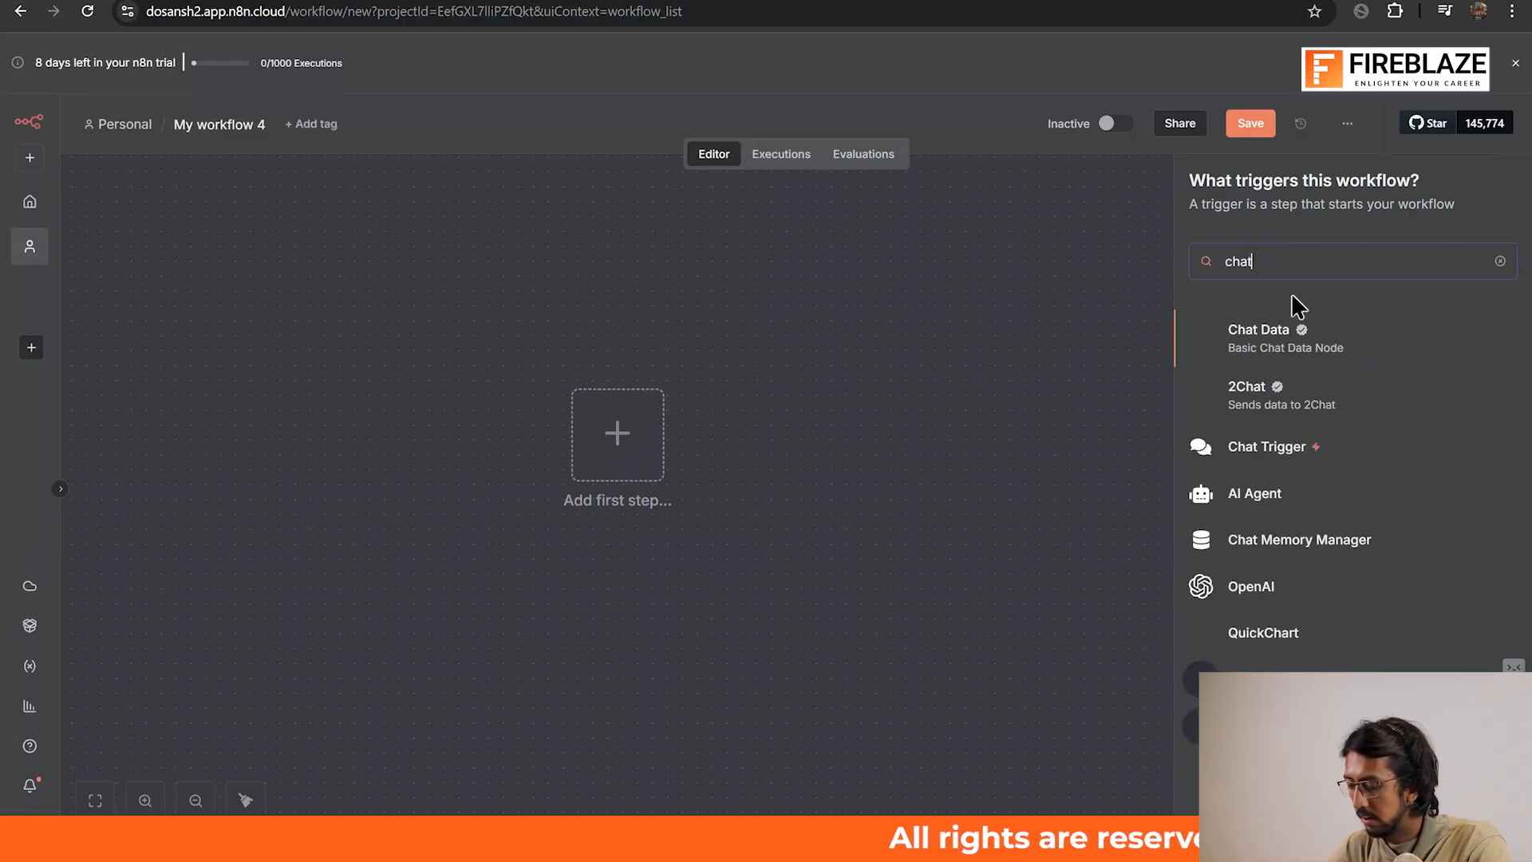
{"action": "left_click", "coordinate": [1303, 461]}
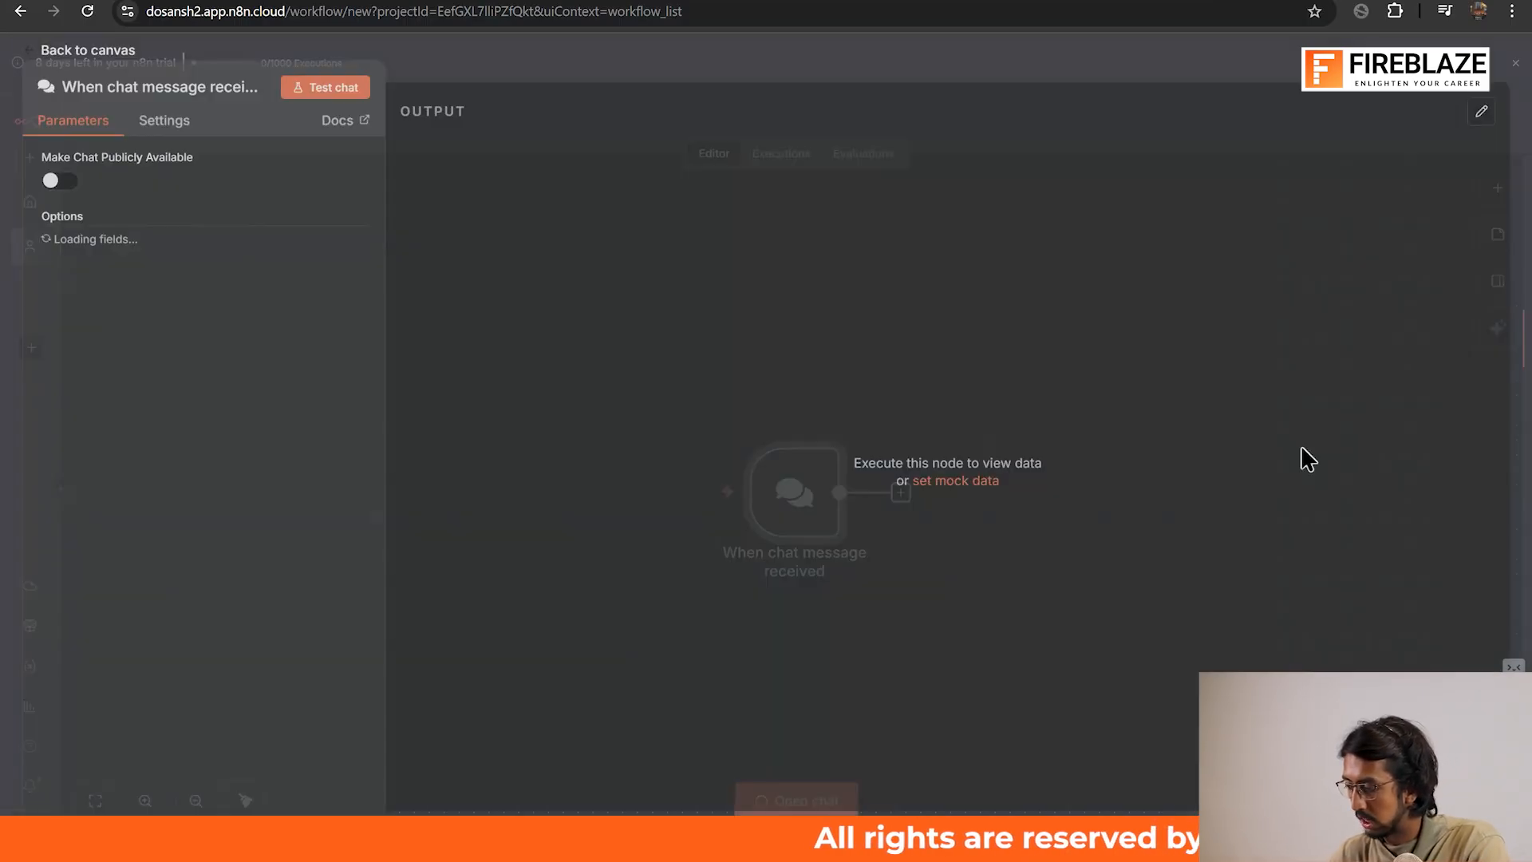
{"action": "left_click", "coordinate": [1104, 64]}
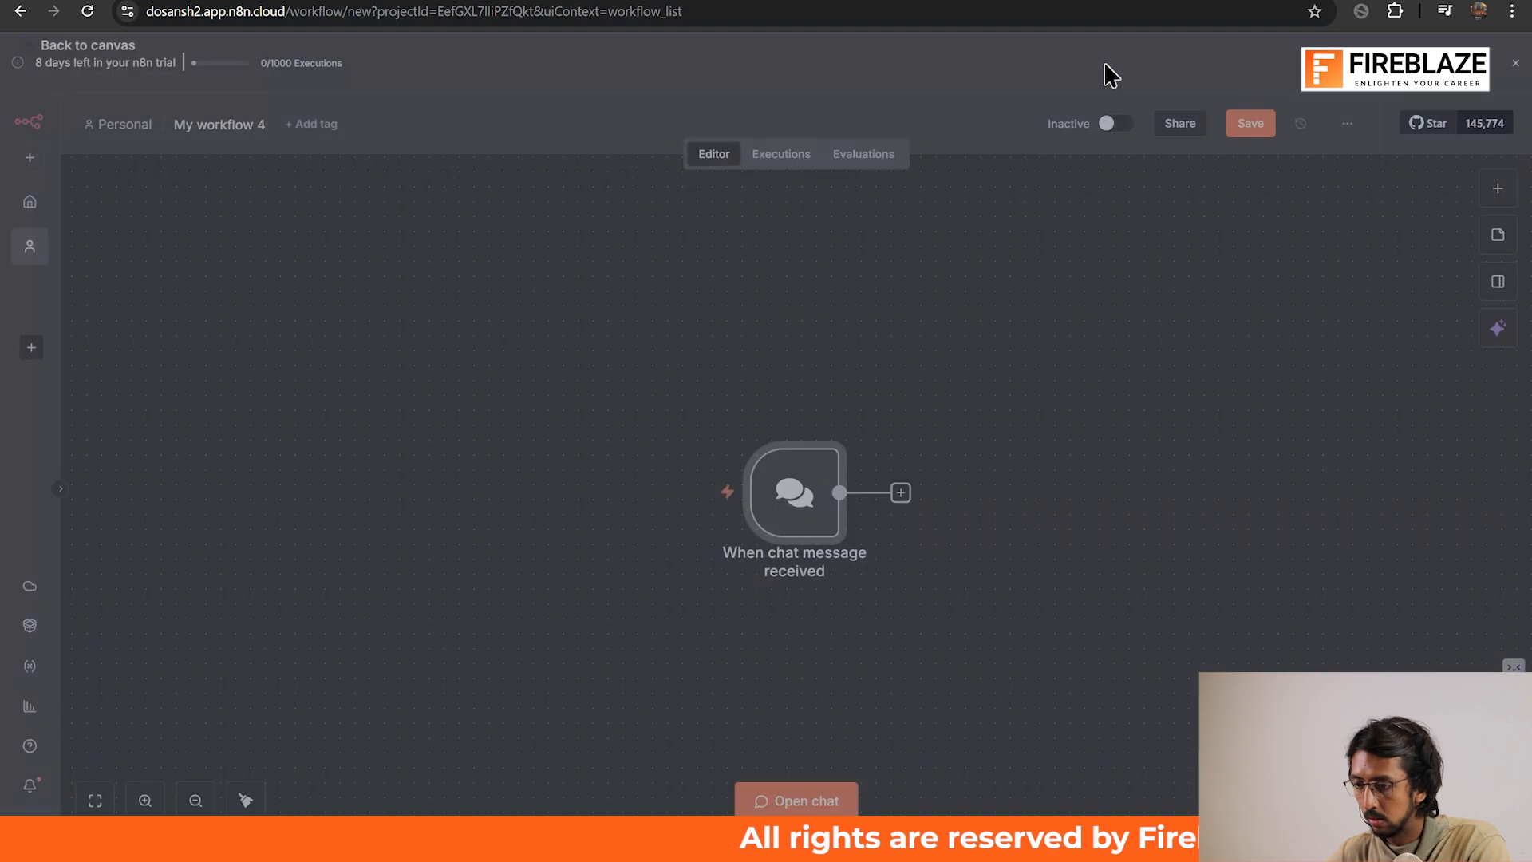
Step: Add an AI Agent node connected to the chat trigger's output, keeping its default parameters
{"action": "left_click", "coordinate": [899, 495]}
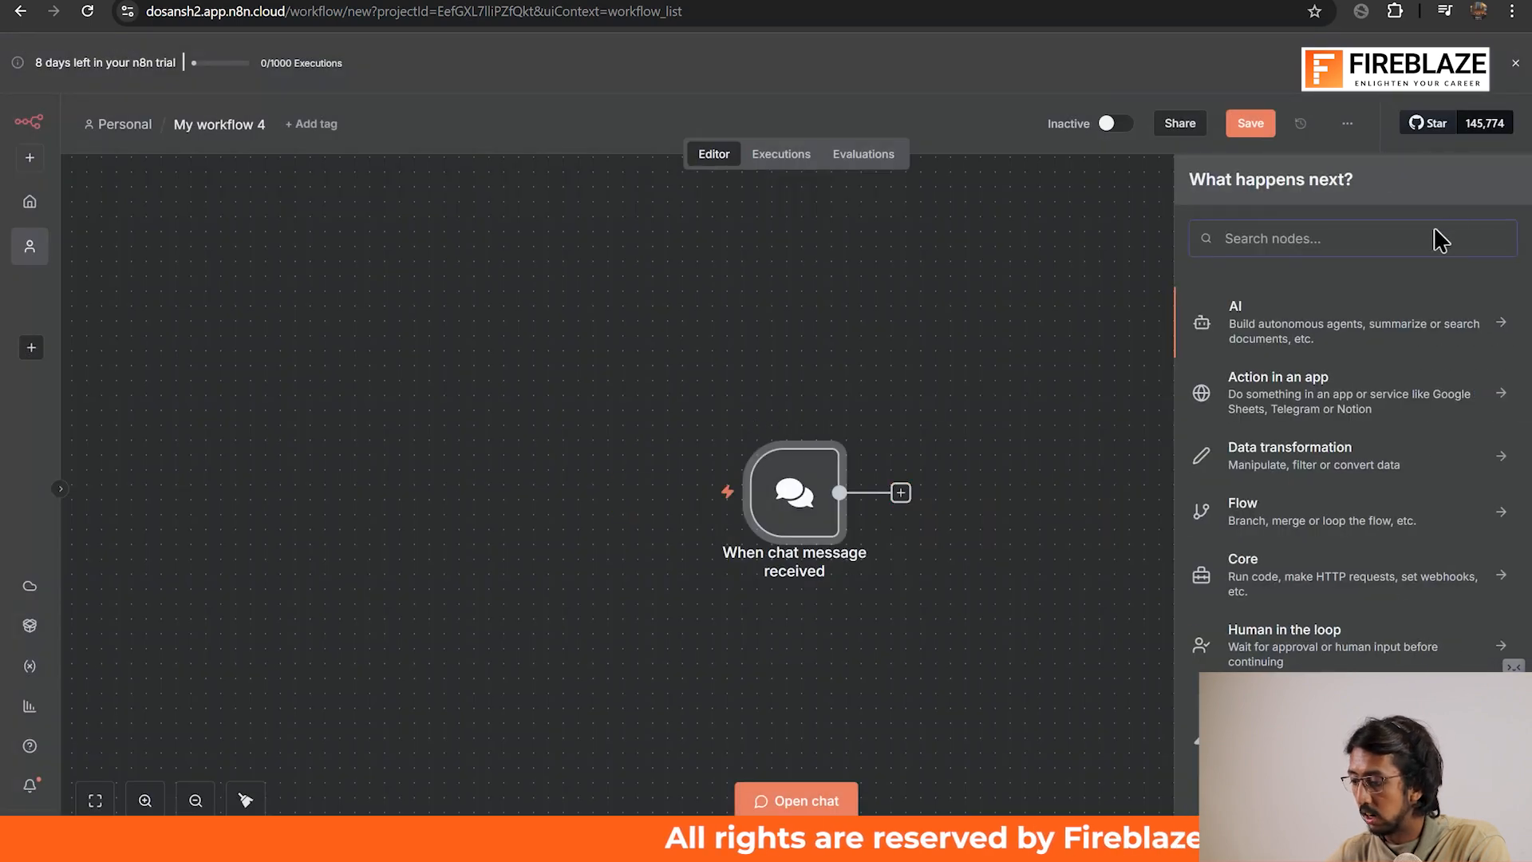
{"action": "type", "text": "AI aga"}
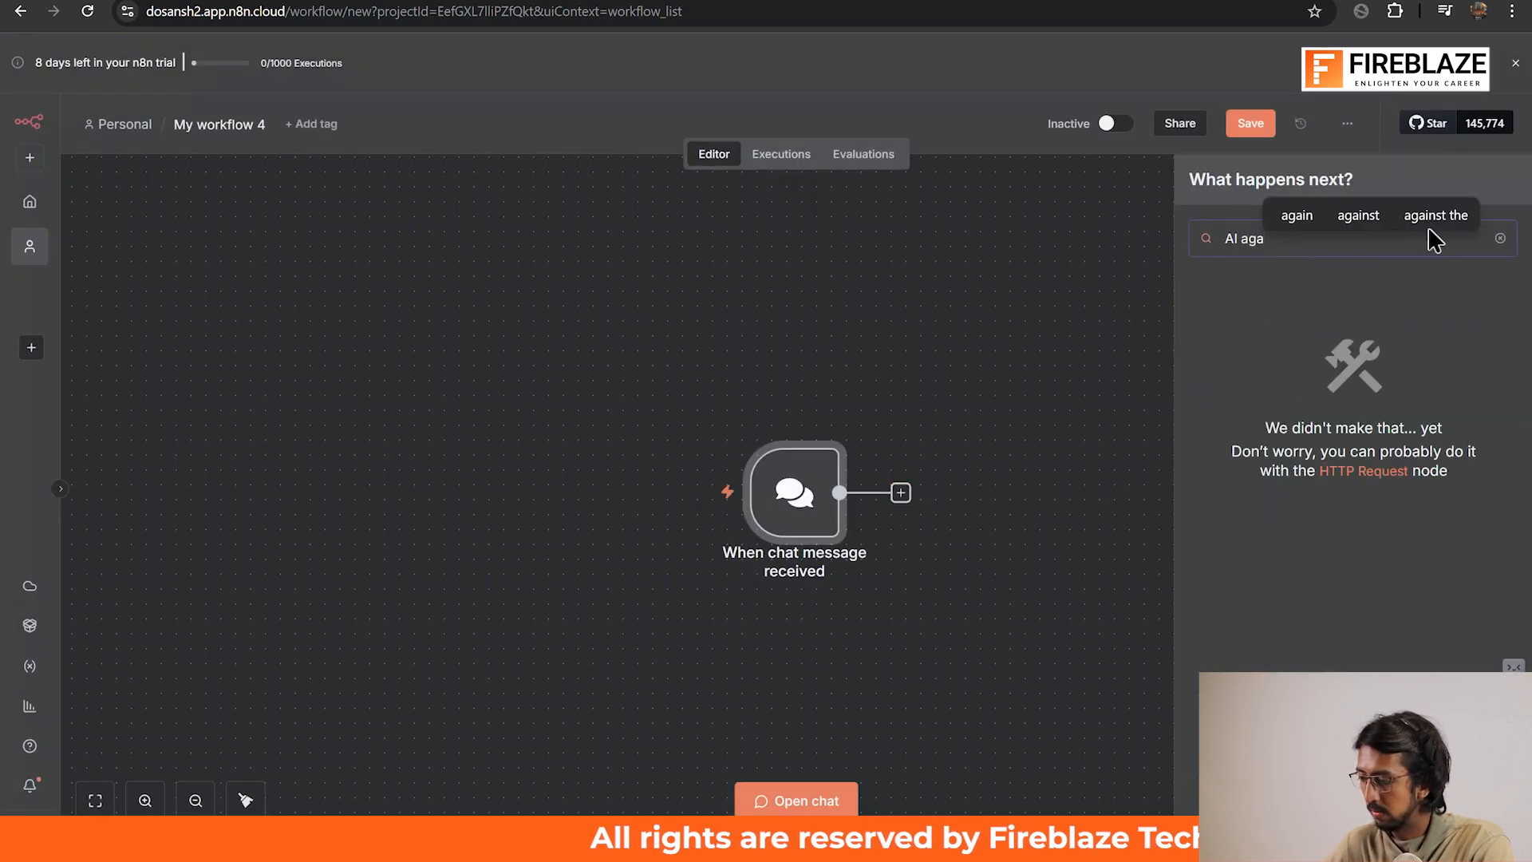
{"action": "key", "text": "BackSpace"}
{"action": "left_click", "coordinate": [1349, 334]}
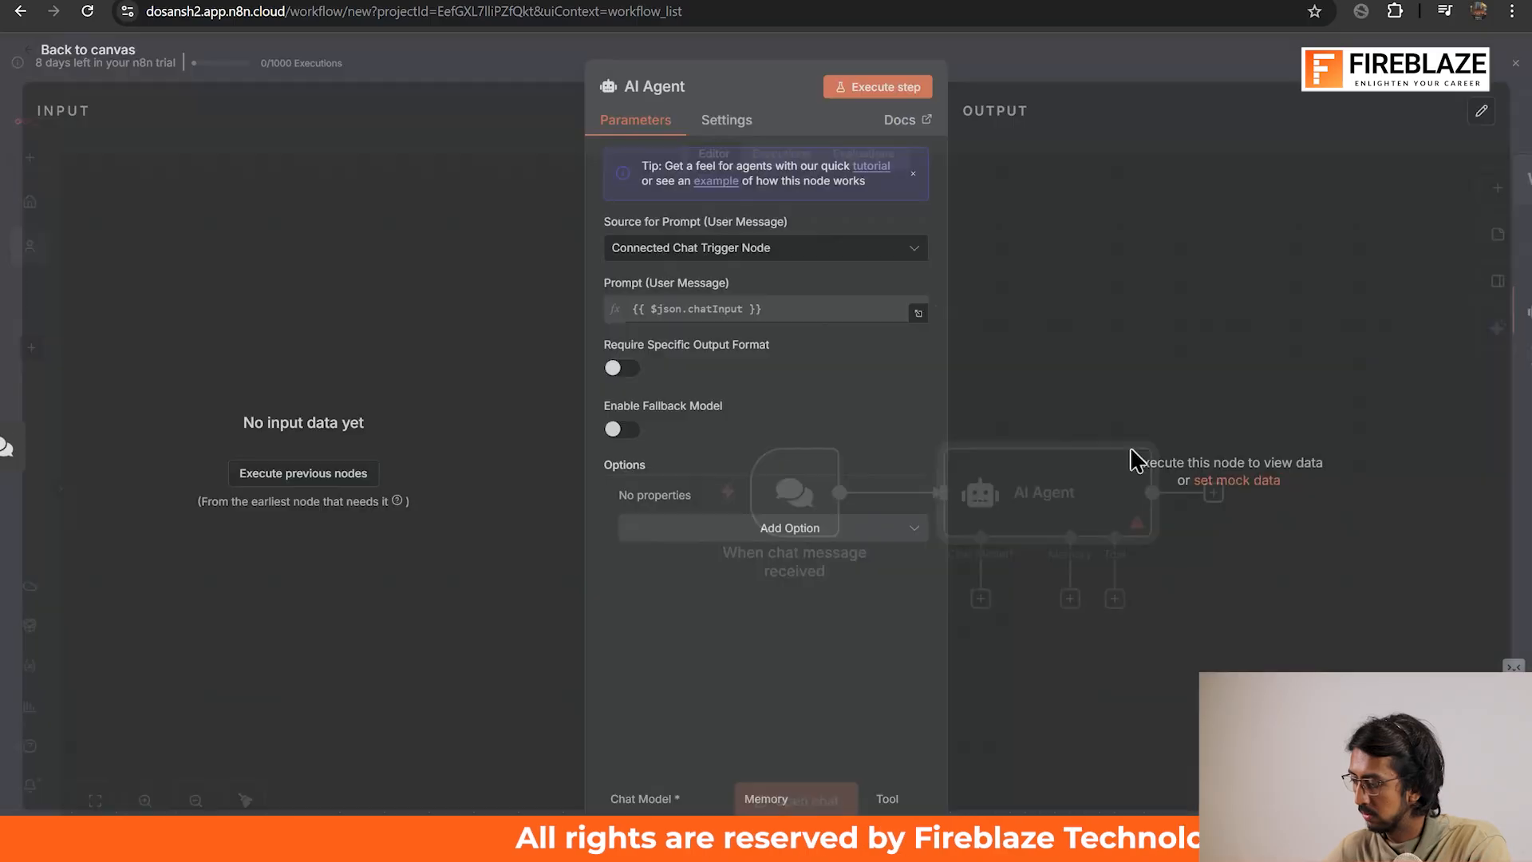
{"action": "left_click", "coordinate": [1104, 66]}
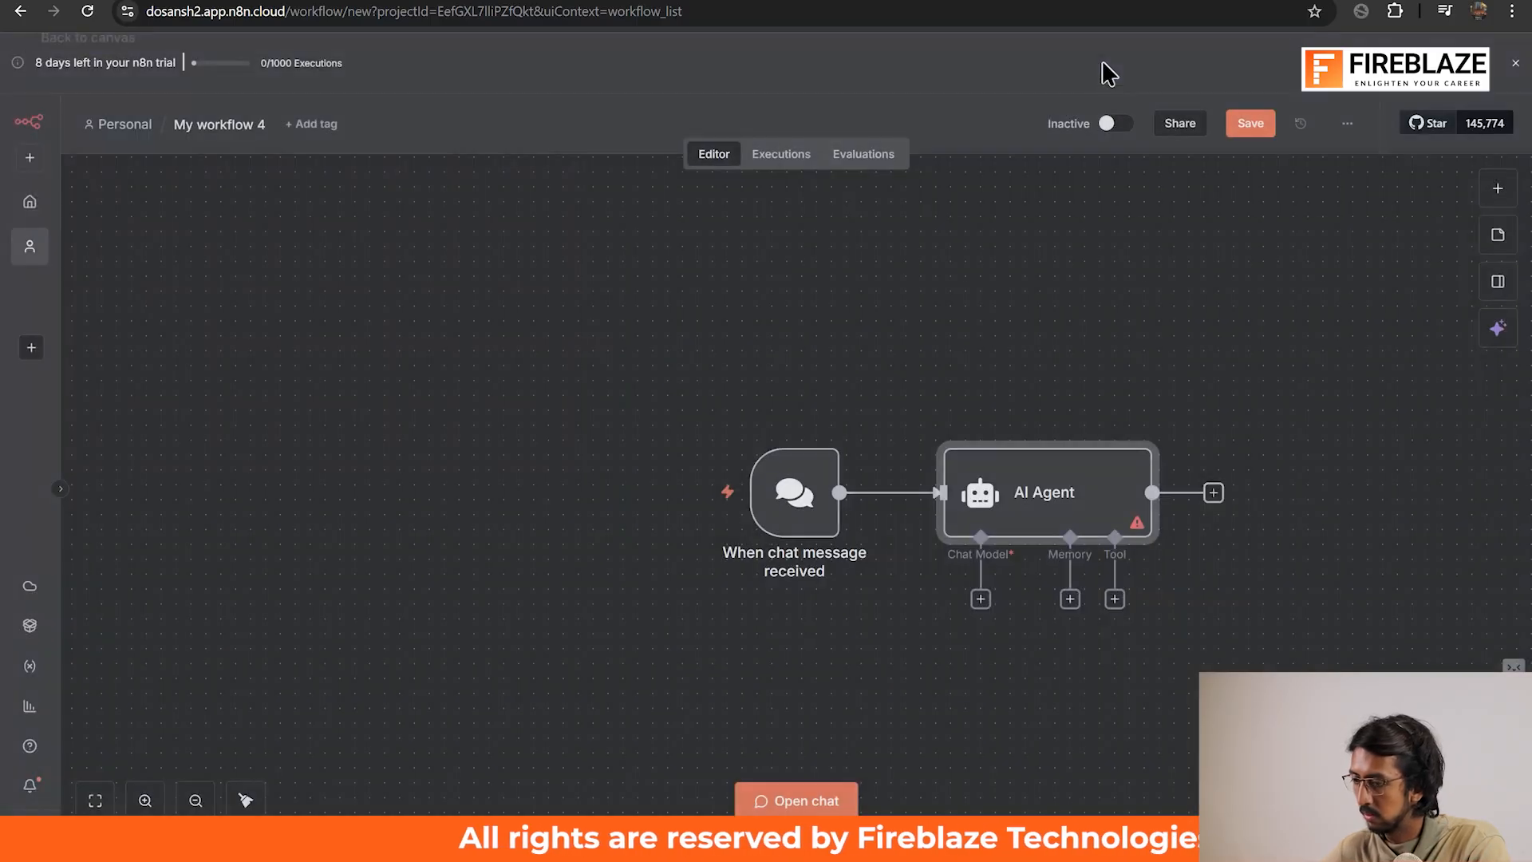
Step: Attach an OpenAI Chat Model to the AI Agent as its chat model, keeping the default credential and model
{"action": "left_click", "coordinate": [980, 600]}
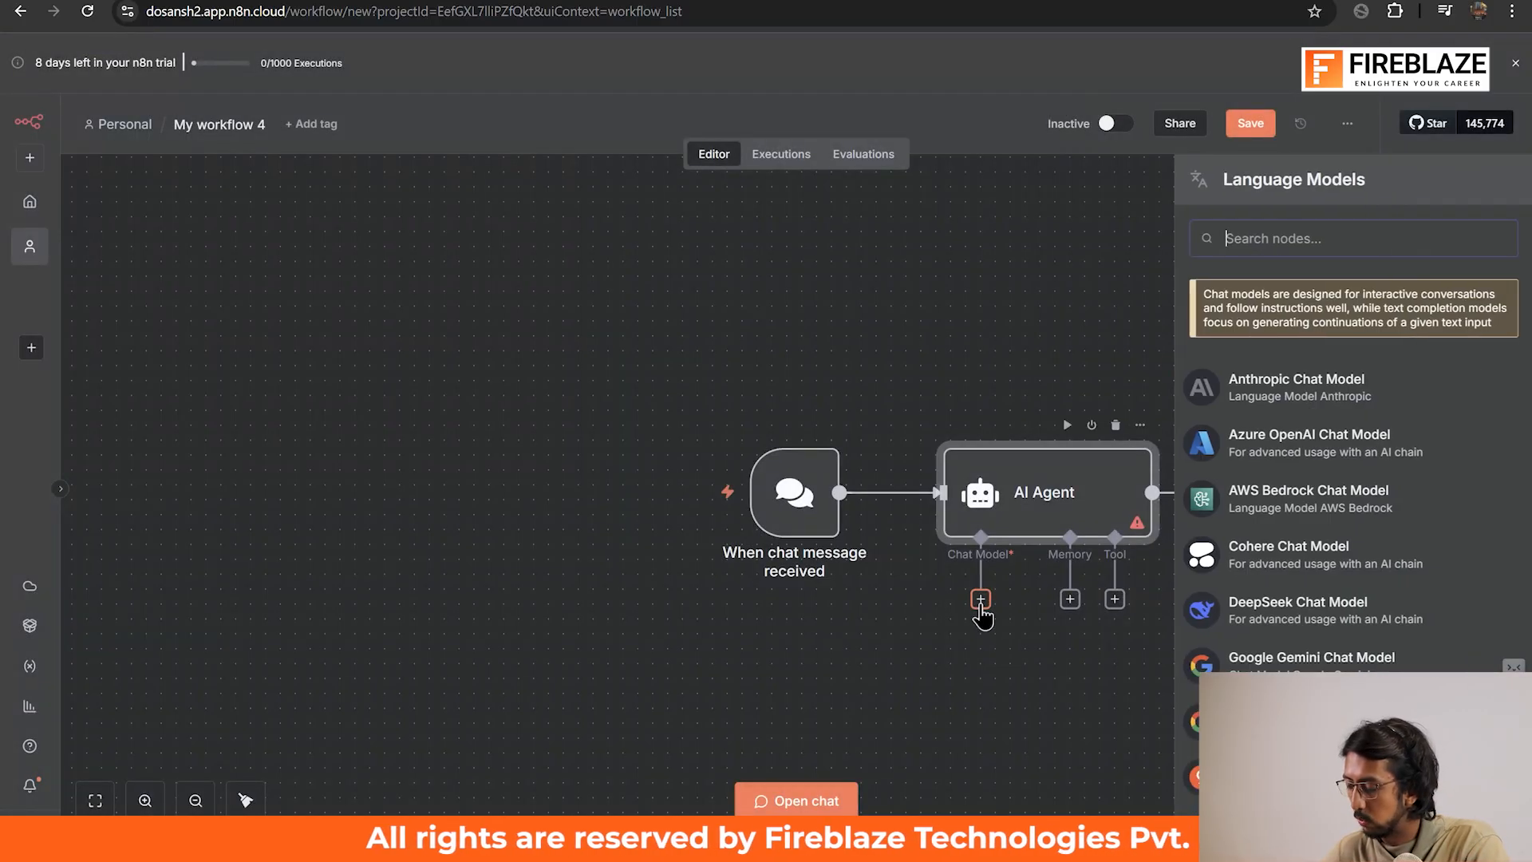
{"action": "scroll", "coordinate": [1259, 580], "scroll_direction": "down", "scroll_amount": 5}
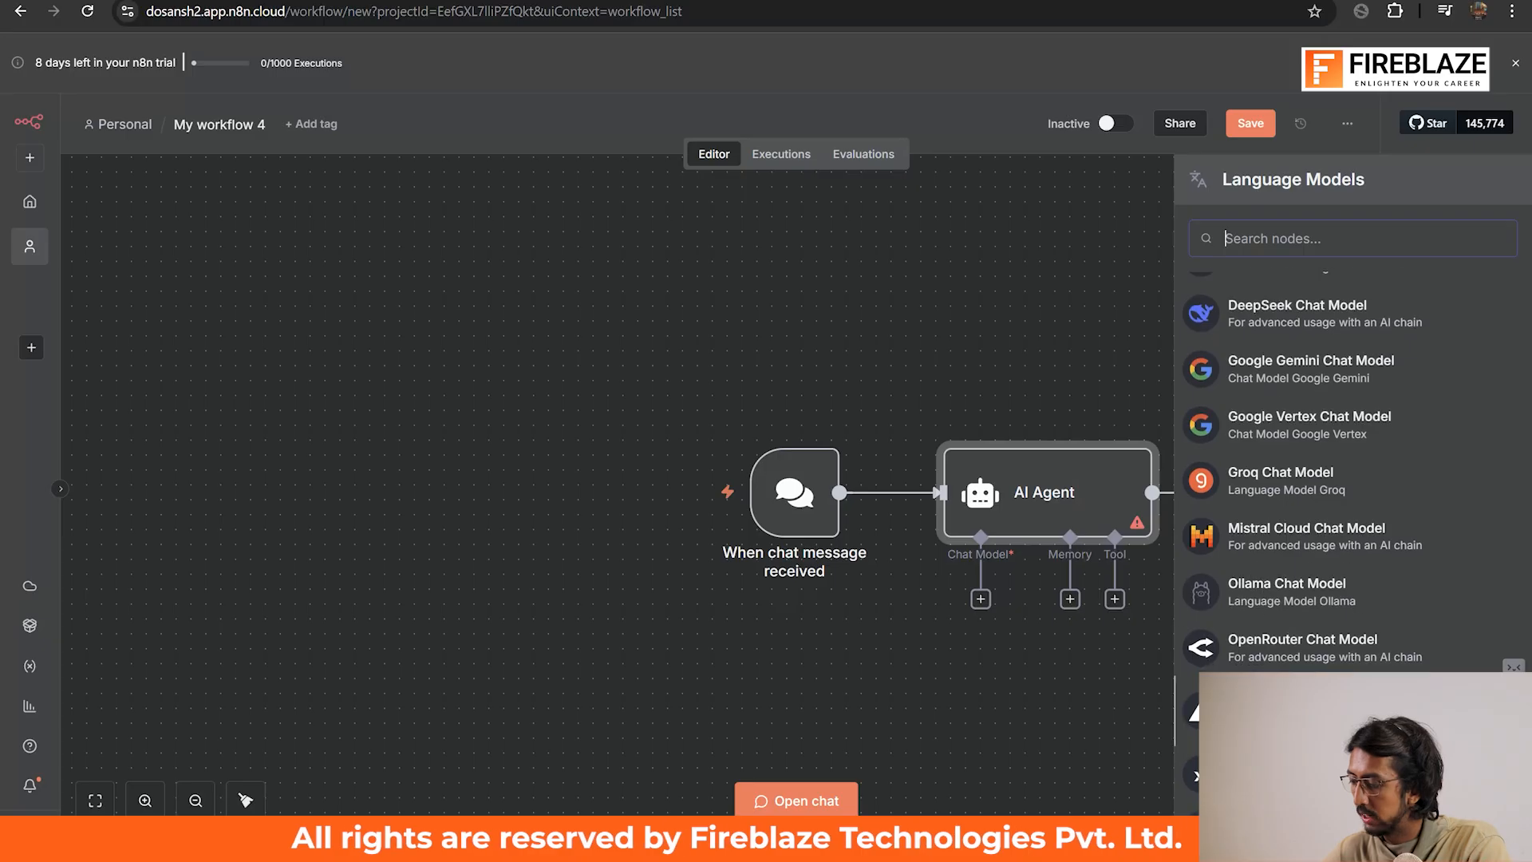
{"action": "scroll", "coordinate": [1258, 580], "scroll_direction": "down", "scroll_amount": 2}
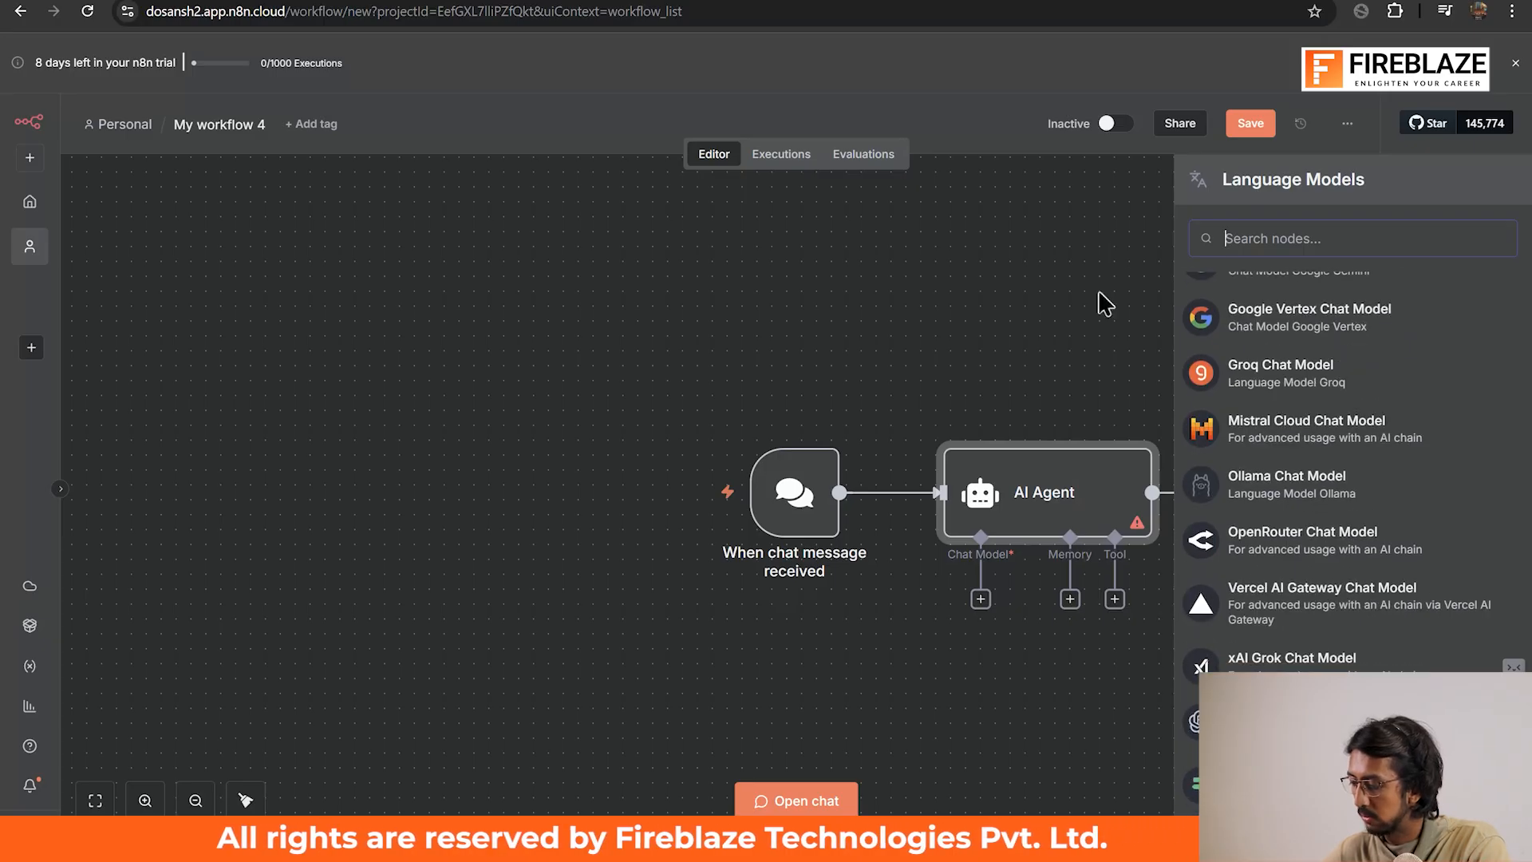
{"action": "left_click", "coordinate": [1269, 721]}
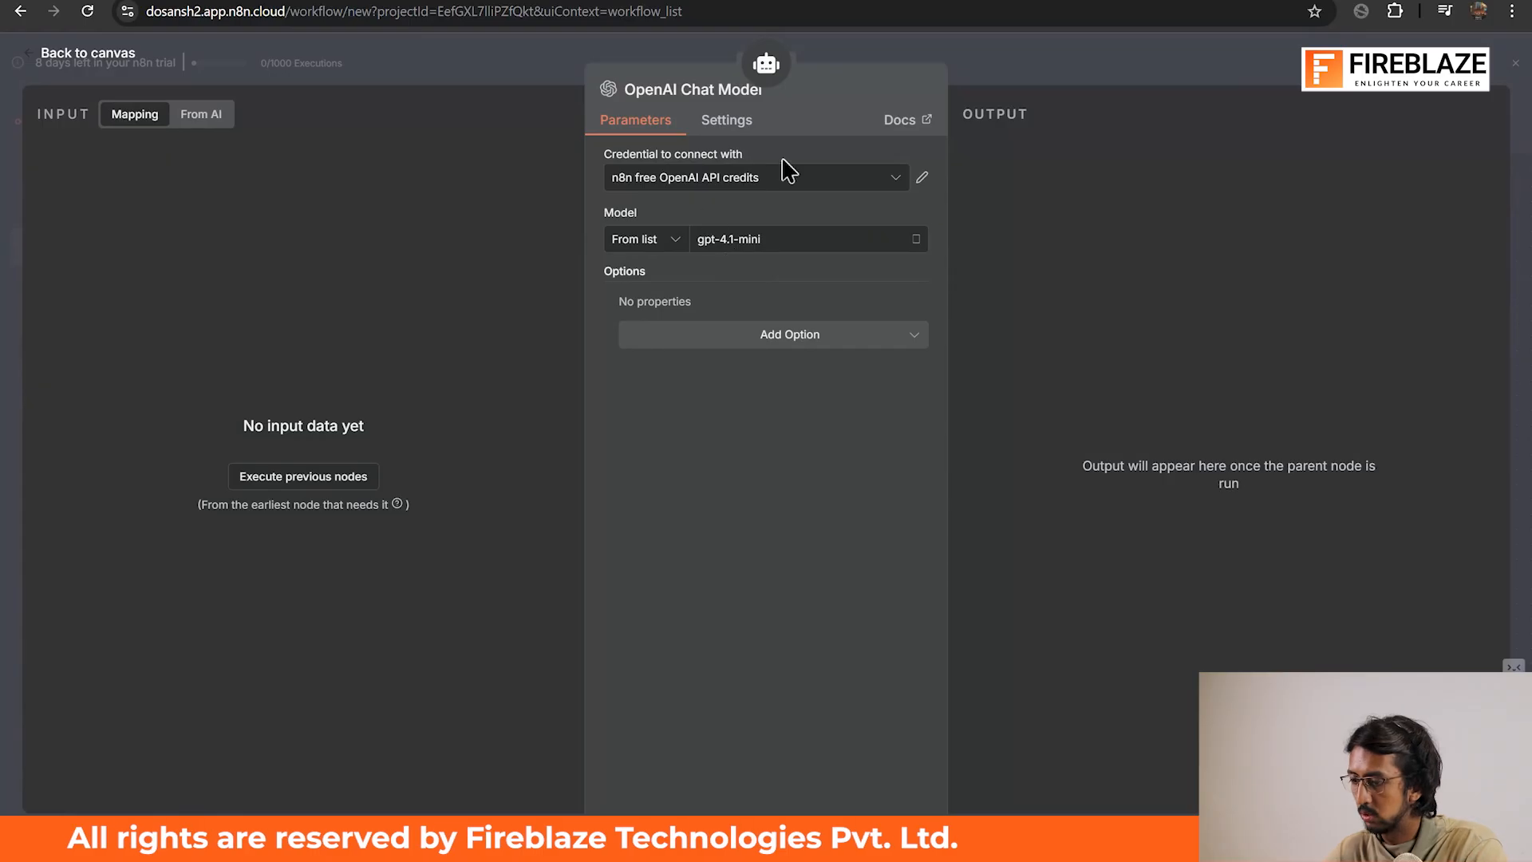
{"action": "left_click", "coordinate": [1021, 64]}
Step: Attach Postgres Chat Memory to the AI Agent as its memory without selecting a credential
{"action": "scroll", "coordinate": [1057, 589], "scroll_direction": "down", "scroll_amount": 1}
{"action": "scroll", "coordinate": [1058, 589], "scroll_direction": "right", "scroll_amount": 3}
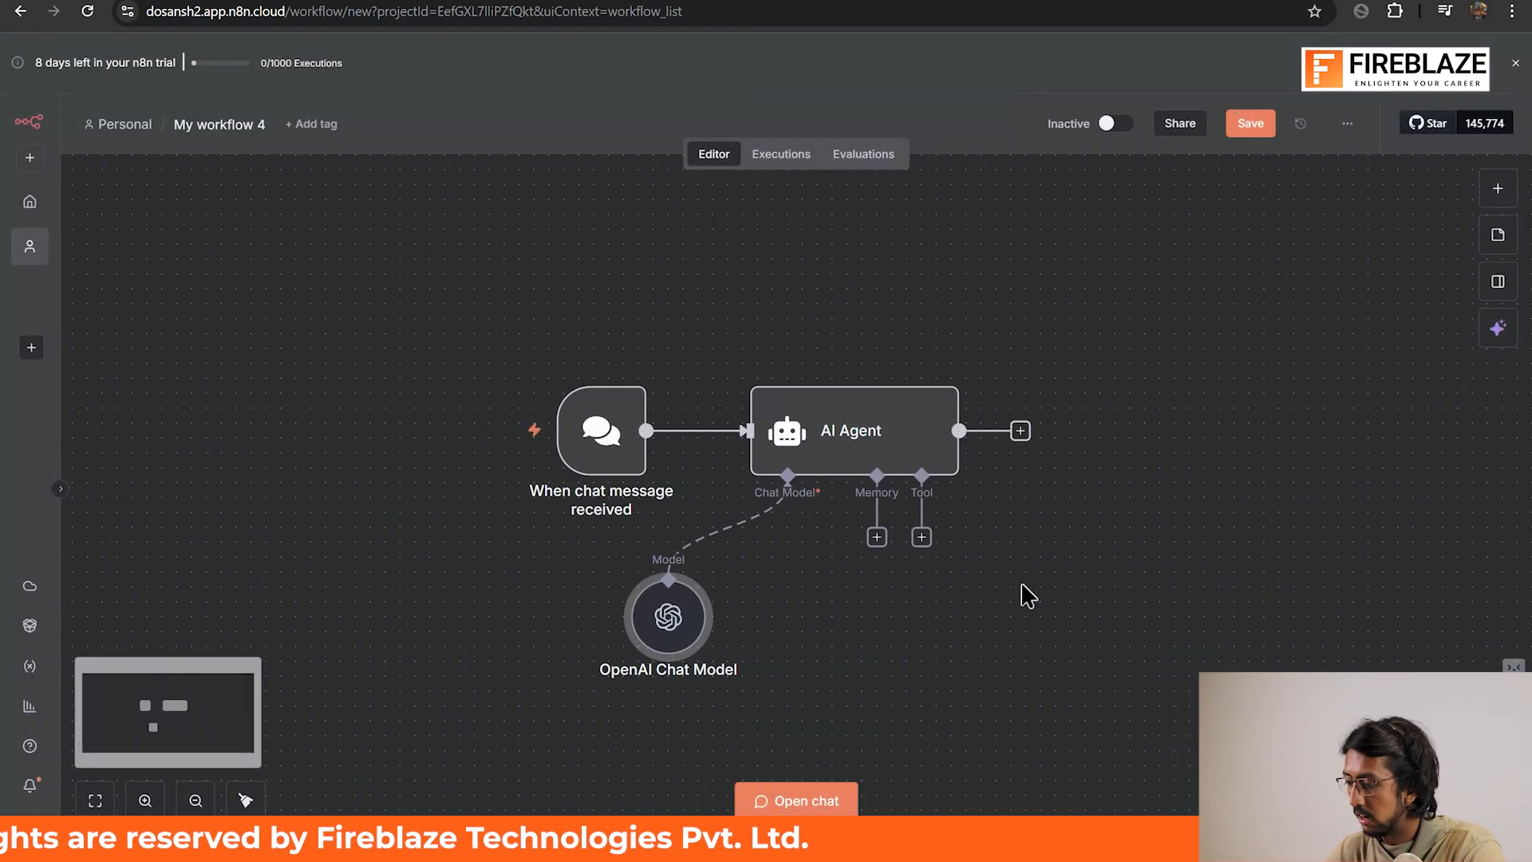
{"action": "left_click", "coordinate": [877, 540]}
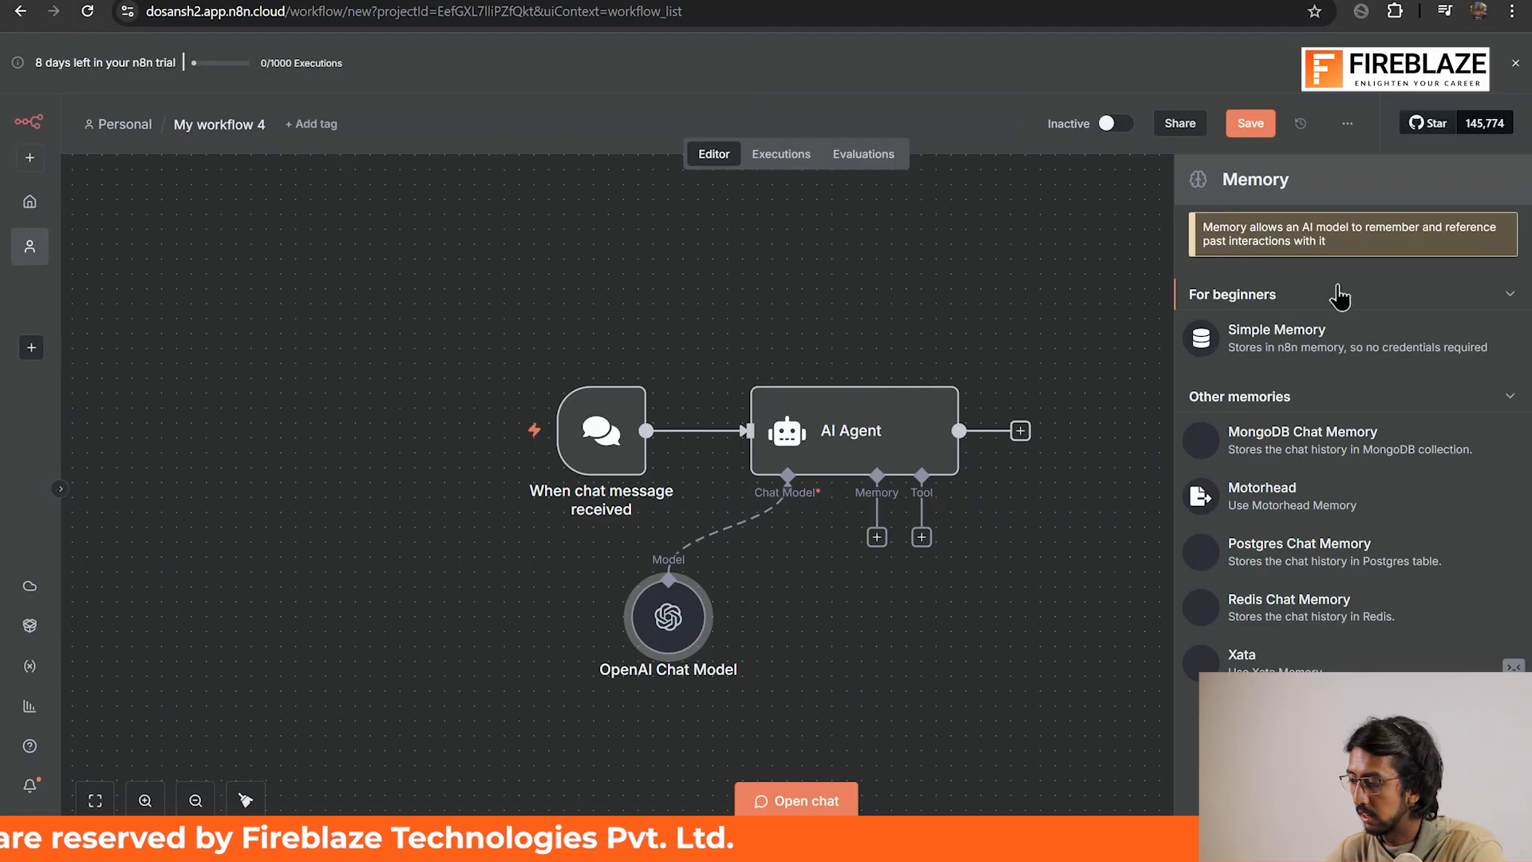
{"action": "left_click", "coordinate": [1333, 558]}
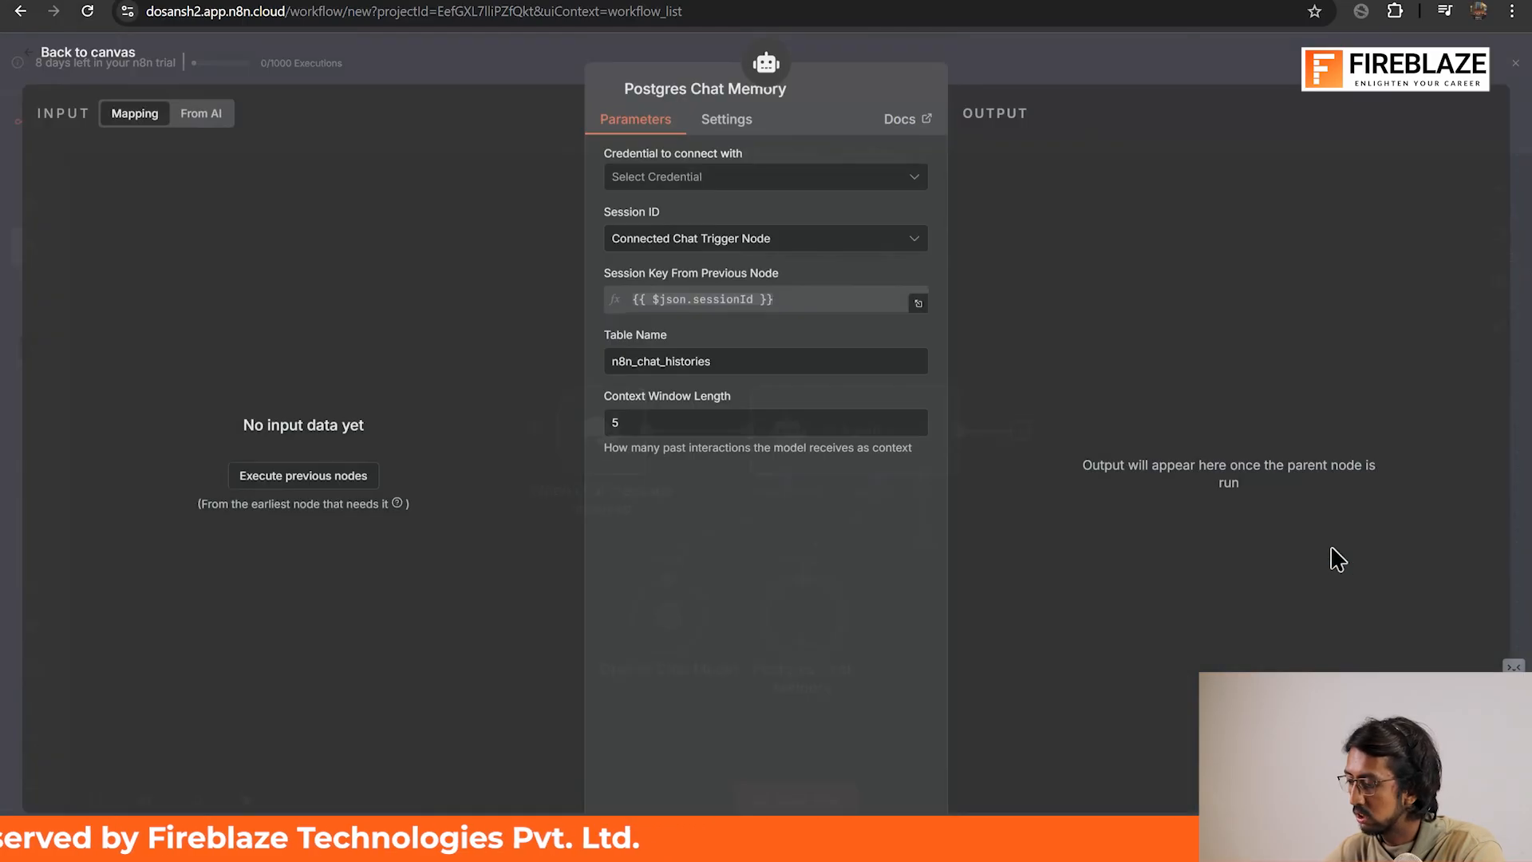
{"action": "left_click", "coordinate": [1090, 69]}
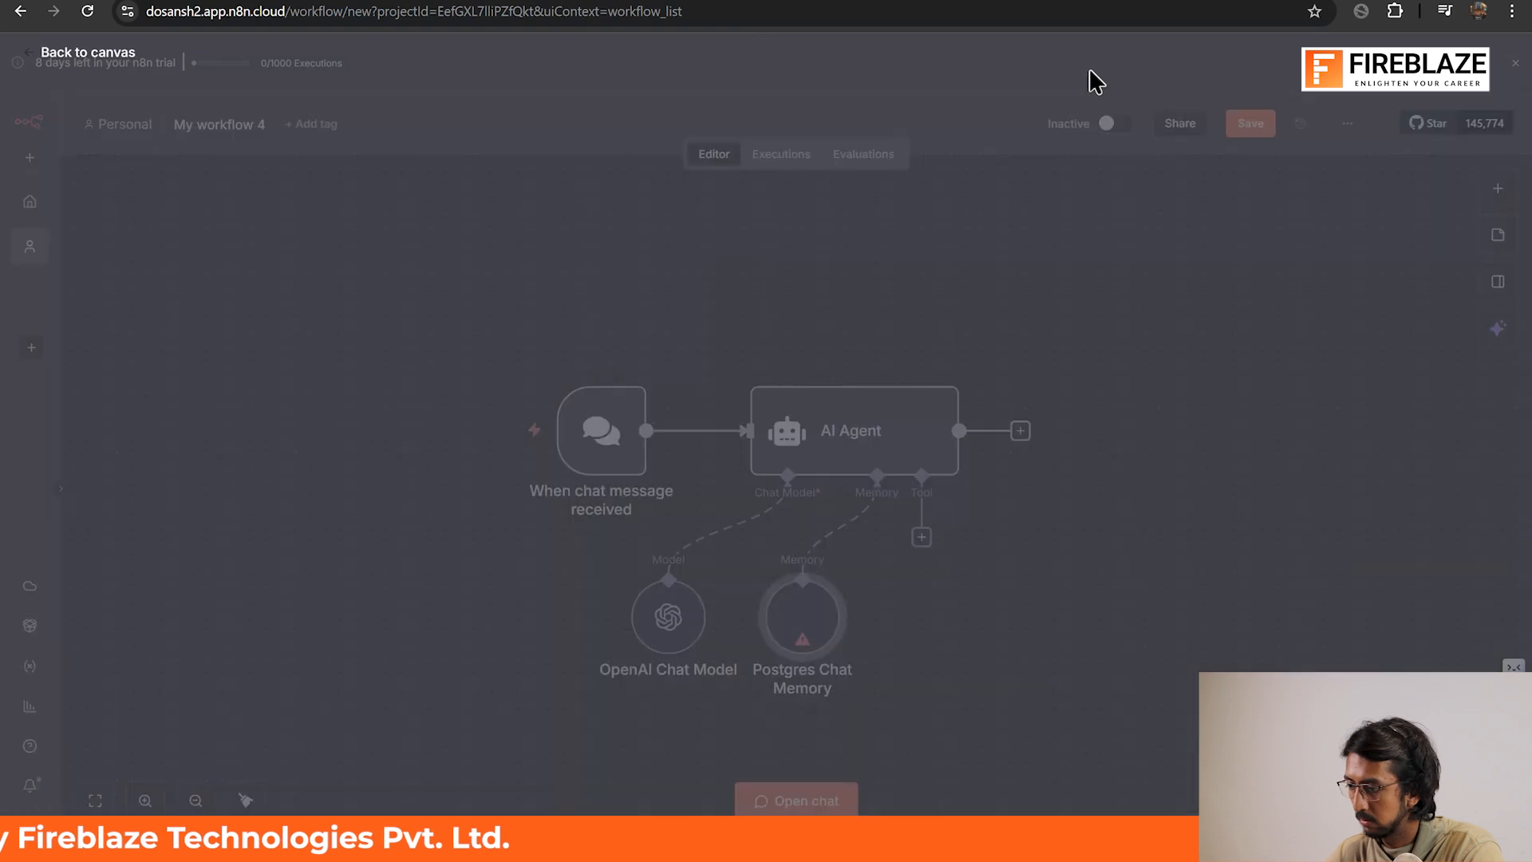
Step: Attach a Supabase Vector Store to the AI Agent as its tool and place the node below the agent, beside Postgres Chat Memory
{"action": "scroll", "coordinate": [898, 759], "scroll_direction": "down", "scroll_amount": 1}
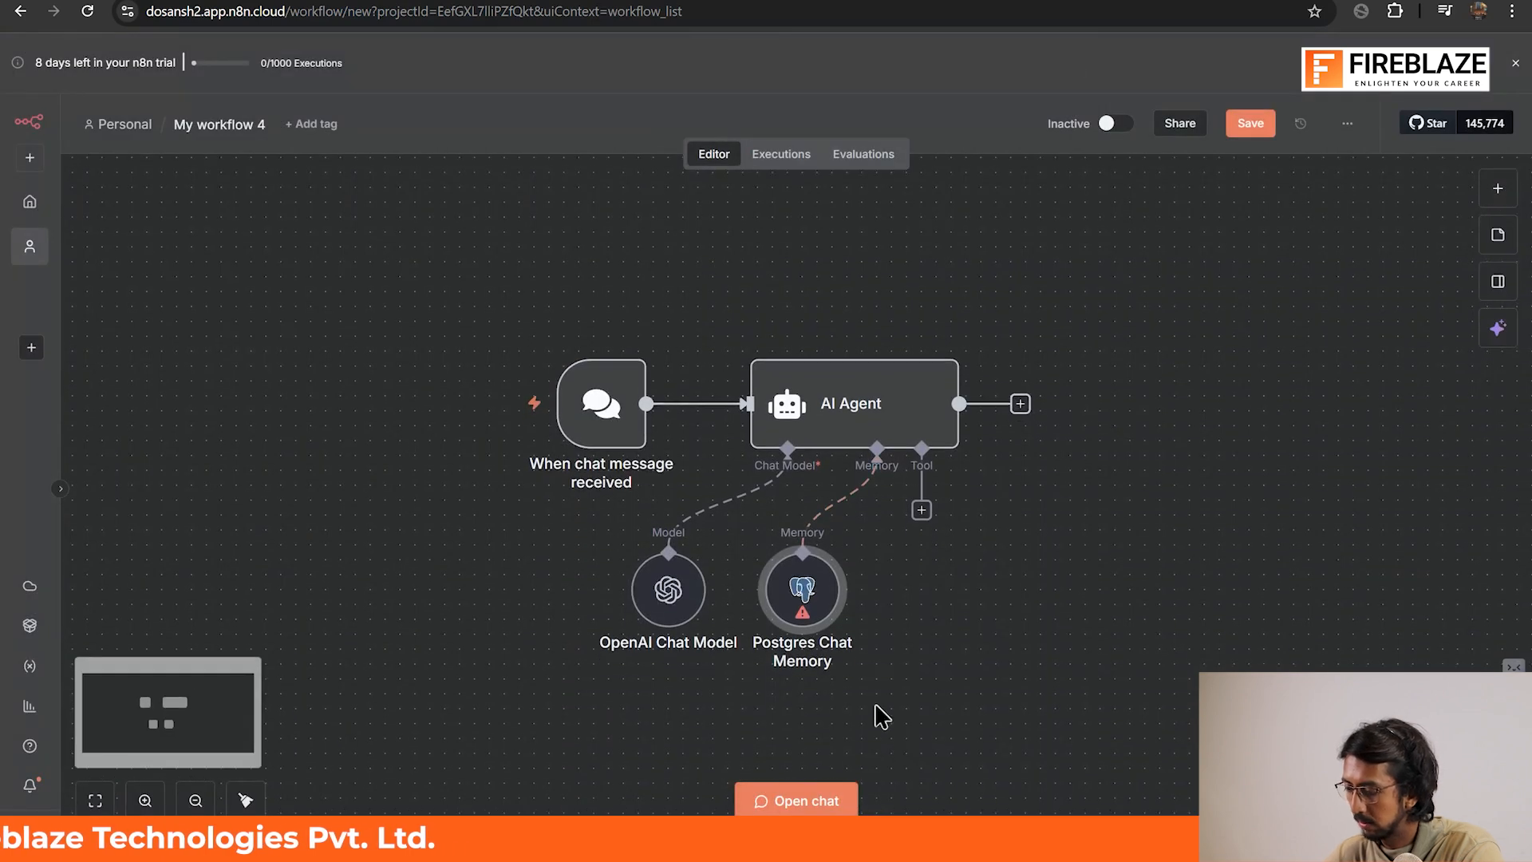
{"action": "mouse_move", "coordinate": [831, 590]}
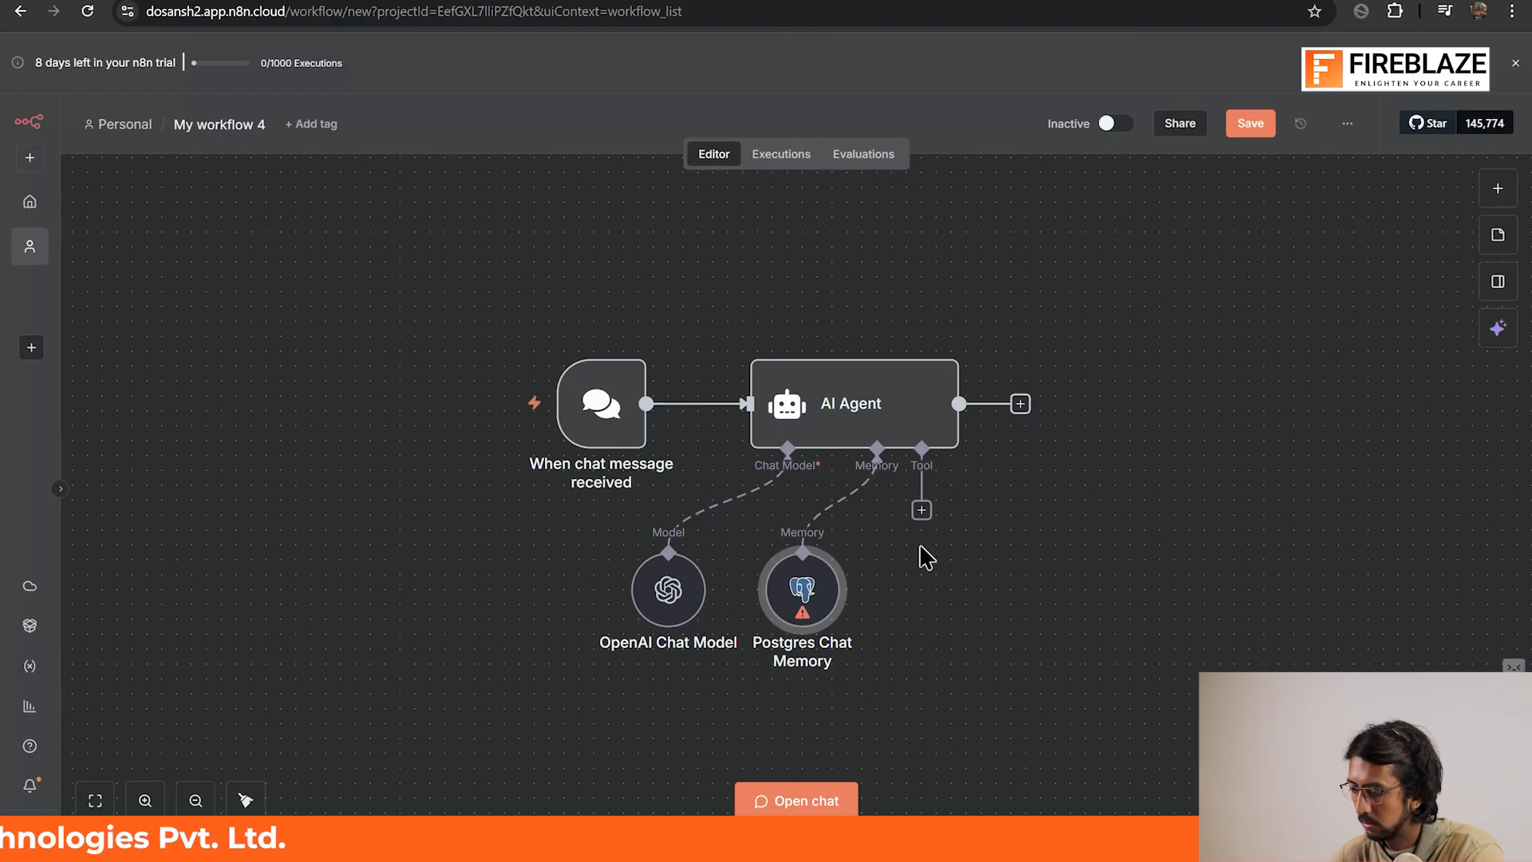
{"action": "left_click", "coordinate": [922, 509]}
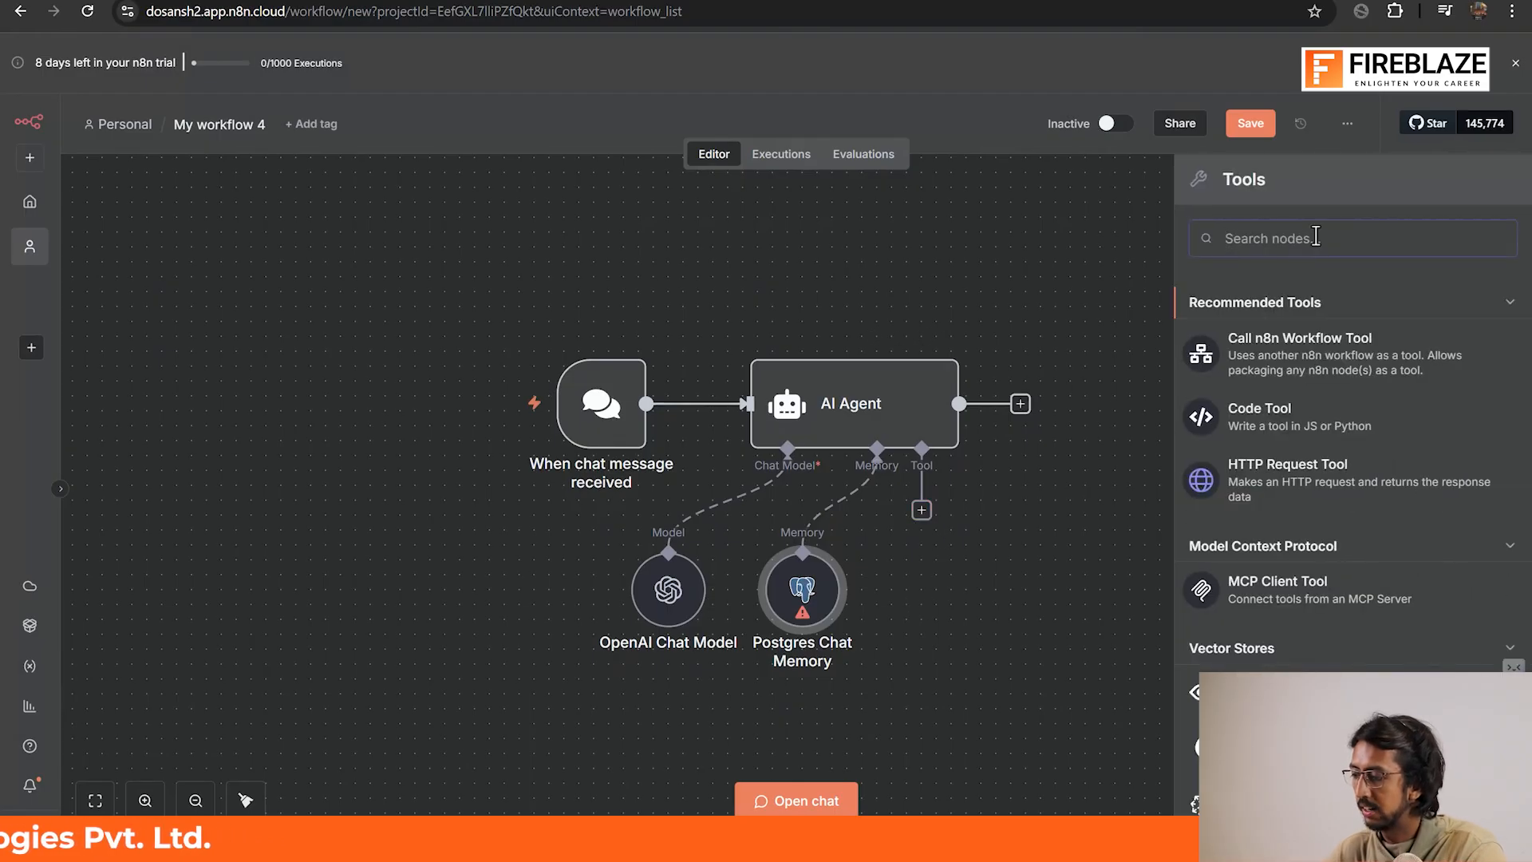
{"action": "type", "text": "Supab"}
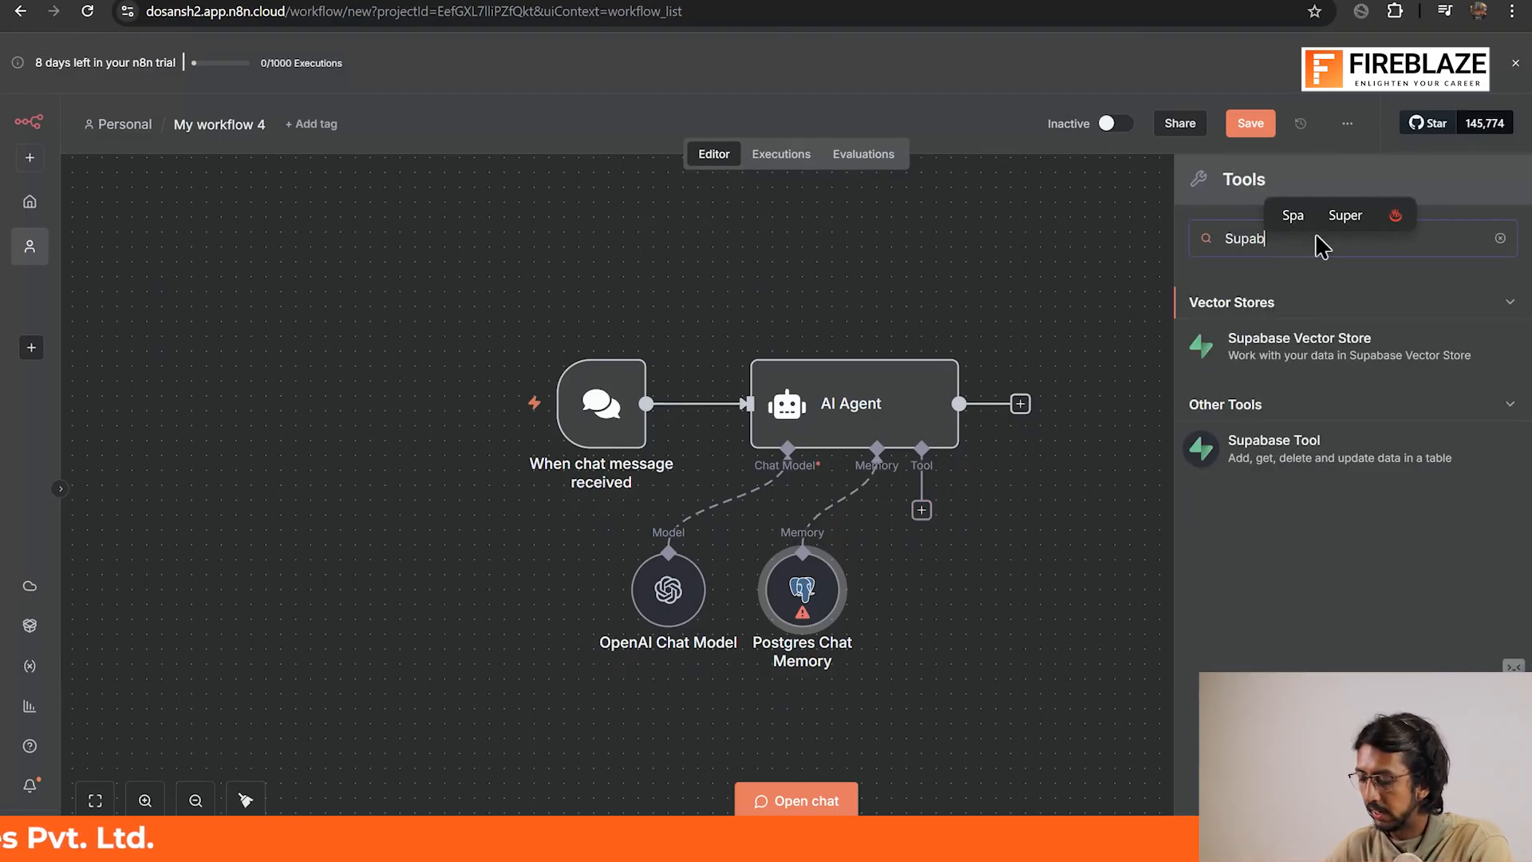
{"action": "left_click", "coordinate": [1334, 351]}
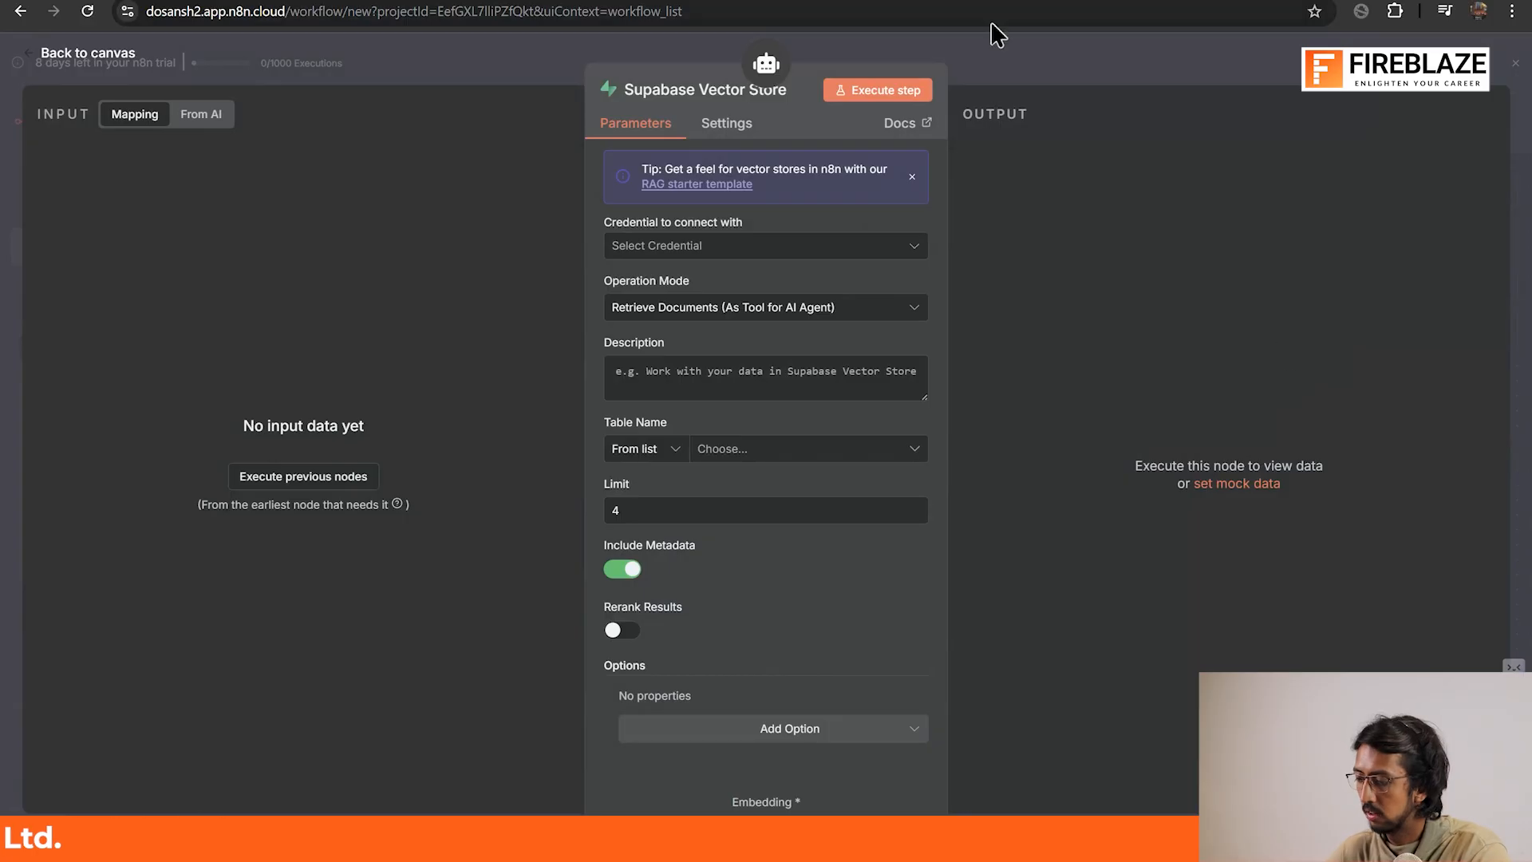
{"action": "left_click", "coordinate": [1022, 67]}
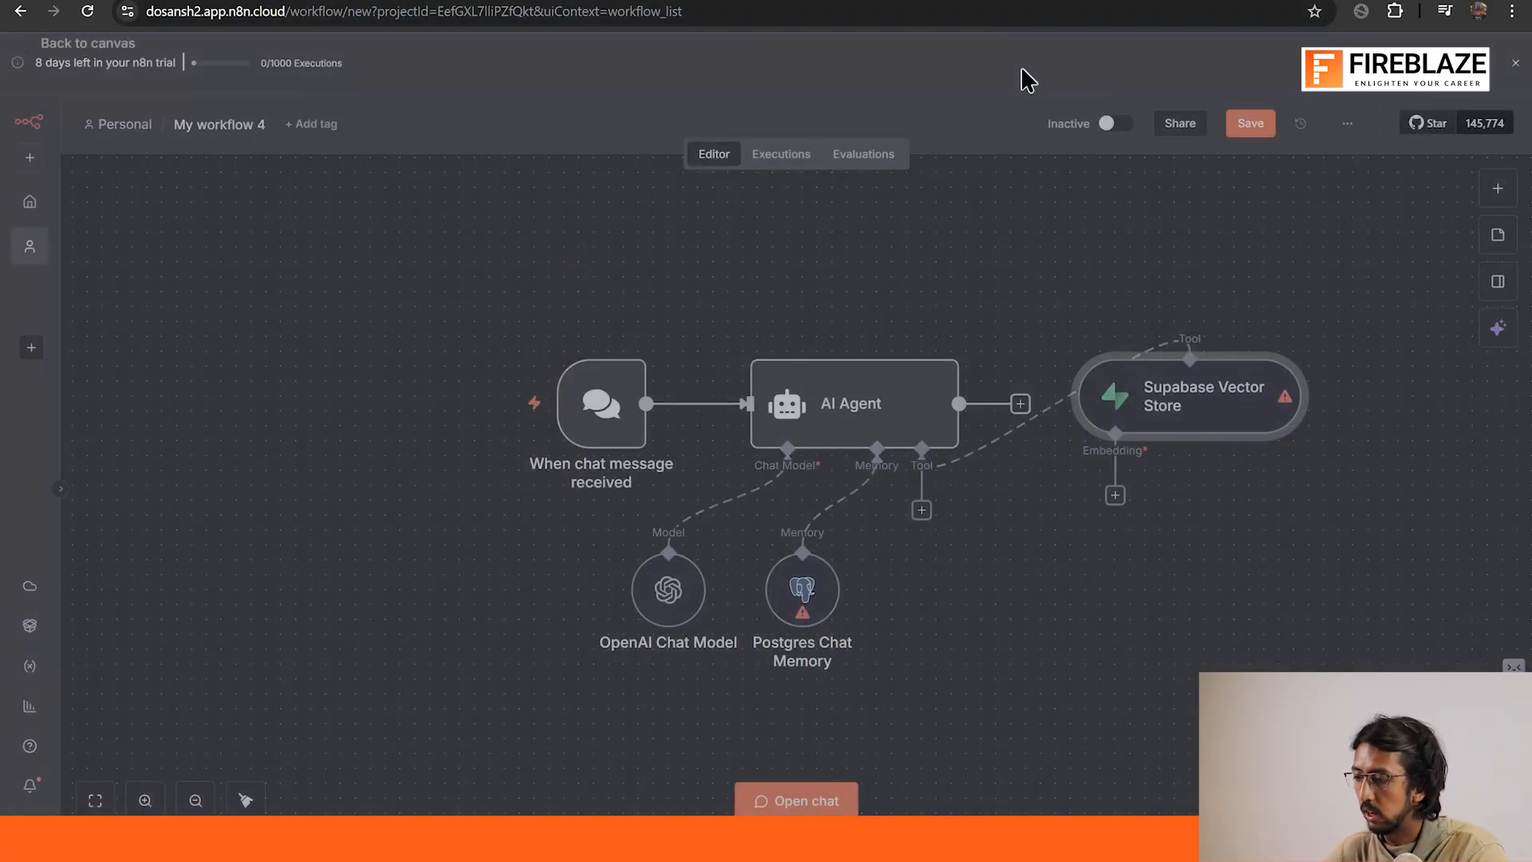
{"action": "left_click_drag", "start_coordinate": [1161, 437], "coordinate": [1072, 654]}
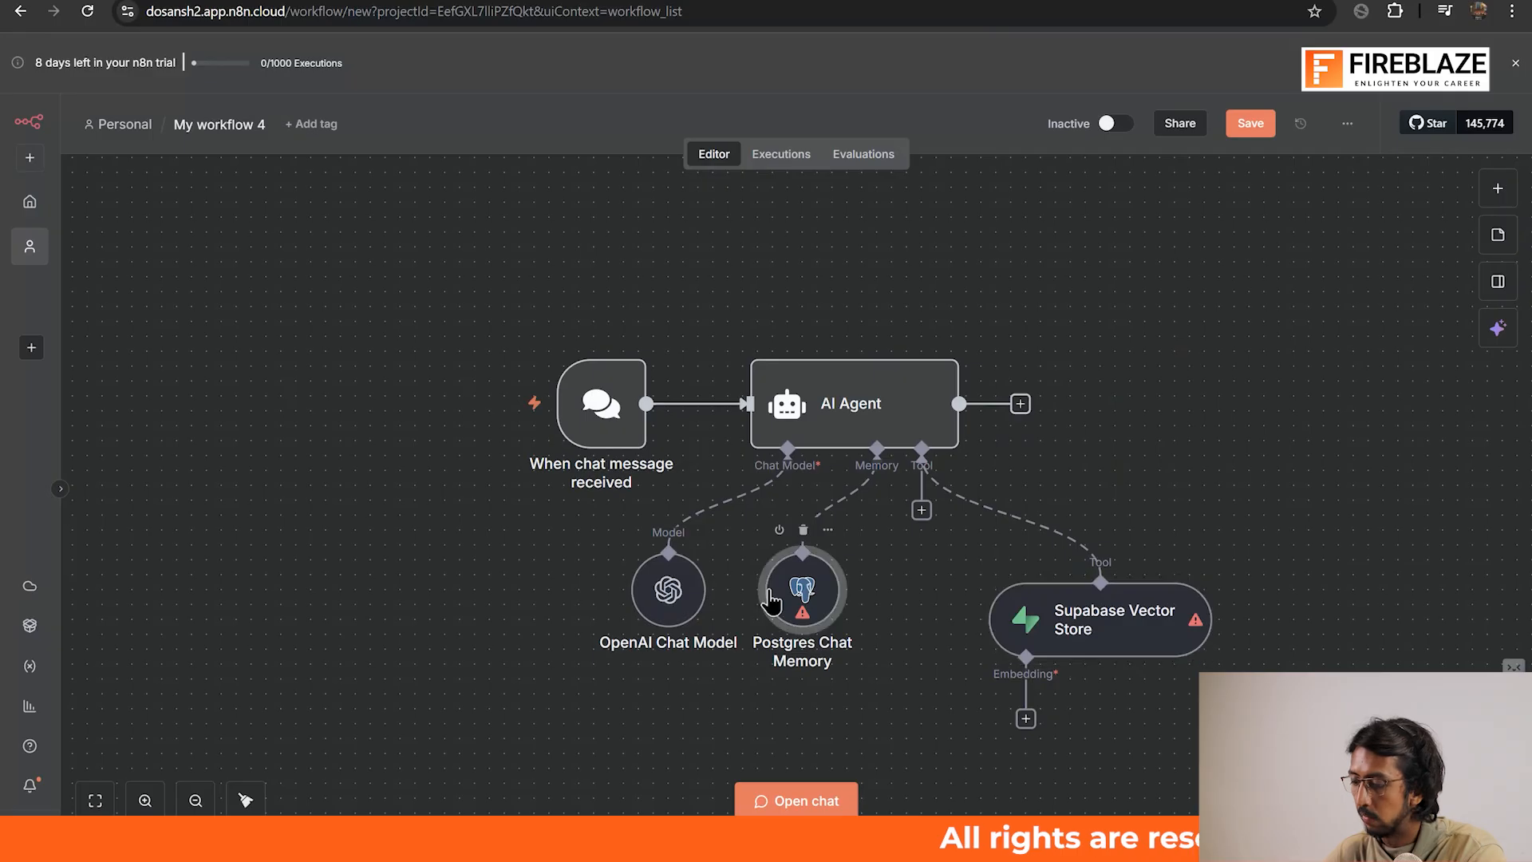
Step: Examine the connection fields of a new Postgres credential for the Postgres Chat Memory node and return to the canvas without saving it
{"action": "double_click", "coordinate": [802, 591]}
{"action": "left_click", "coordinate": [801, 182]}
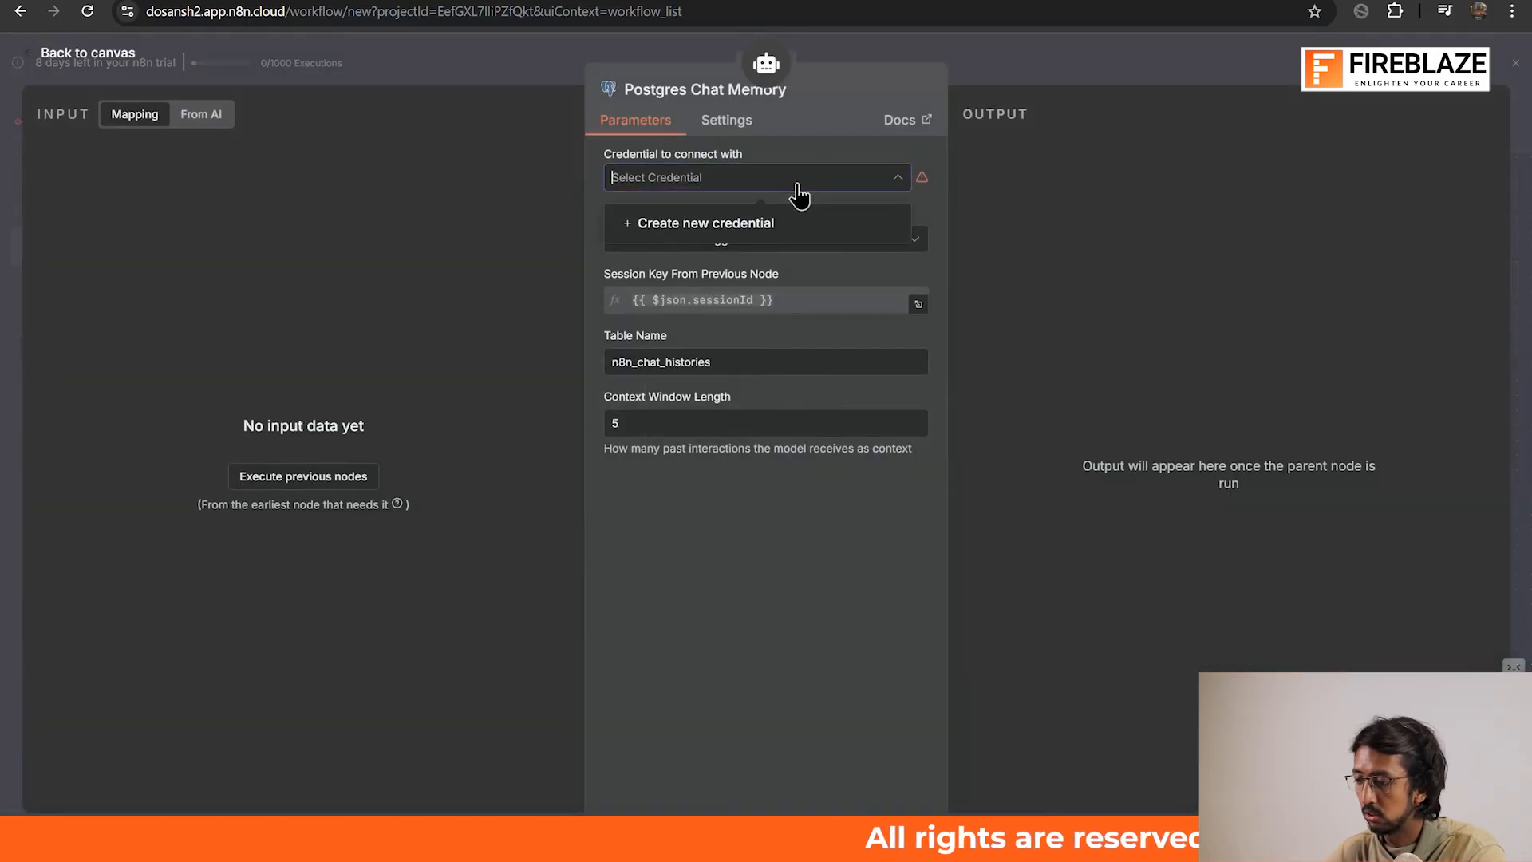
{"action": "left_click", "coordinate": [767, 225]}
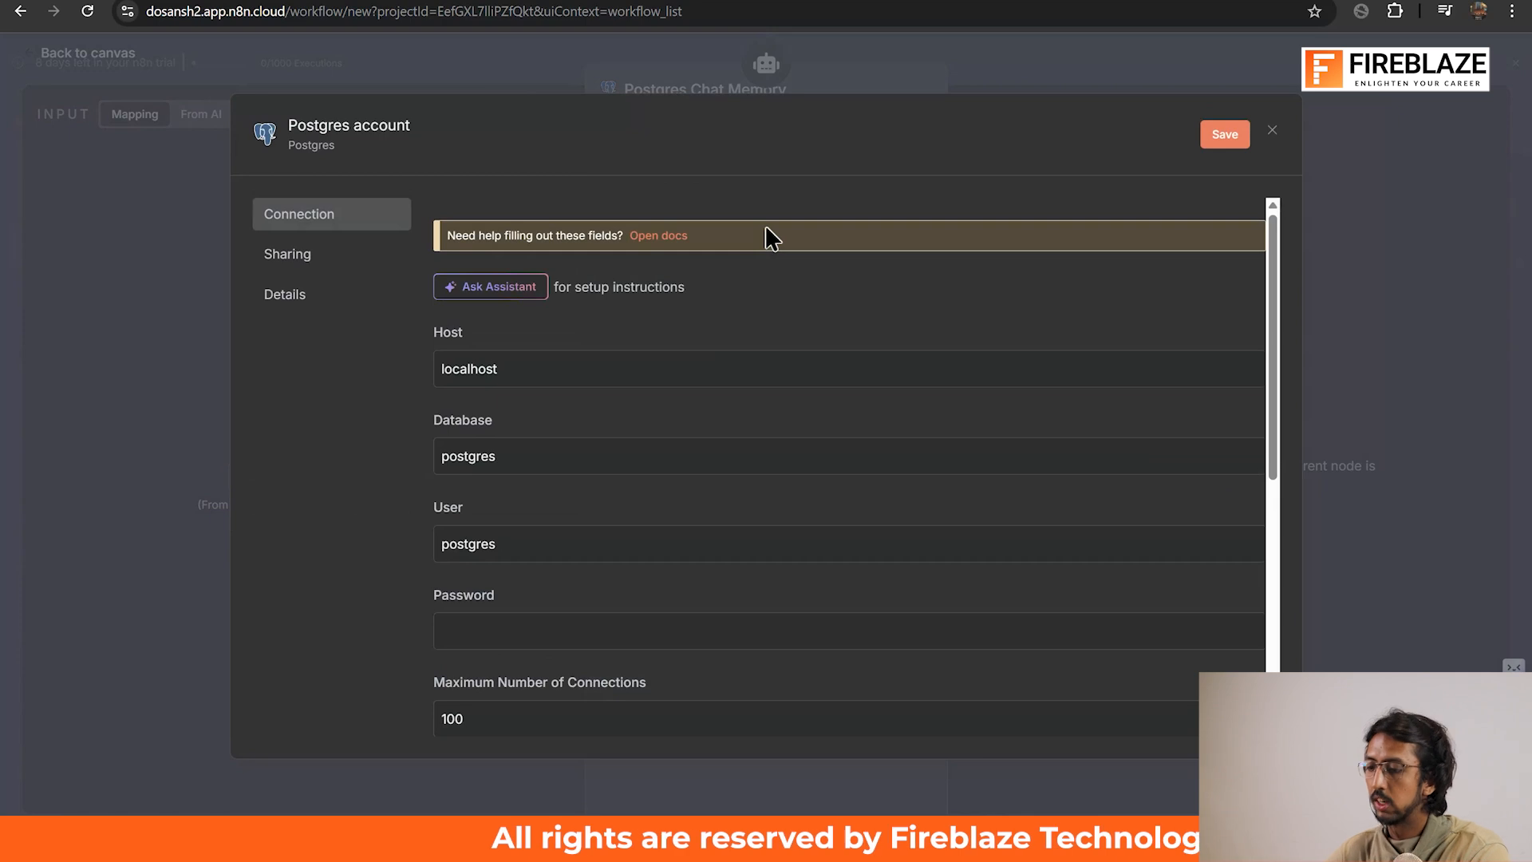
{"action": "scroll", "coordinate": [649, 503], "scroll_direction": "down", "scroll_amount": 6}
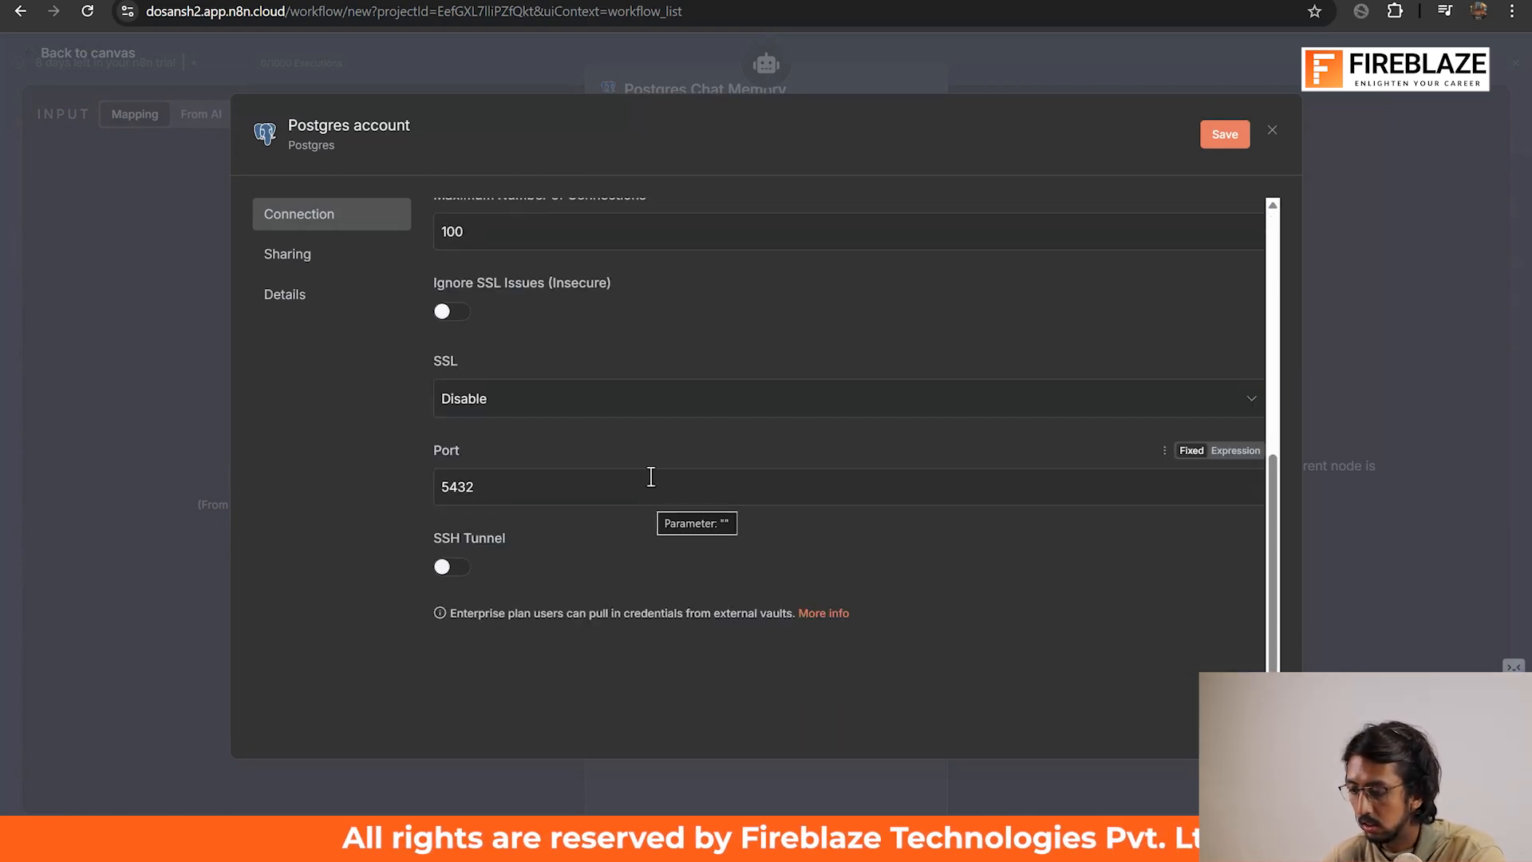
{"action": "scroll", "coordinate": [687, 396], "scroll_direction": "up", "scroll_amount": 5}
{"action": "scroll", "coordinate": [697, 394], "scroll_direction": "up", "scroll_amount": 2}
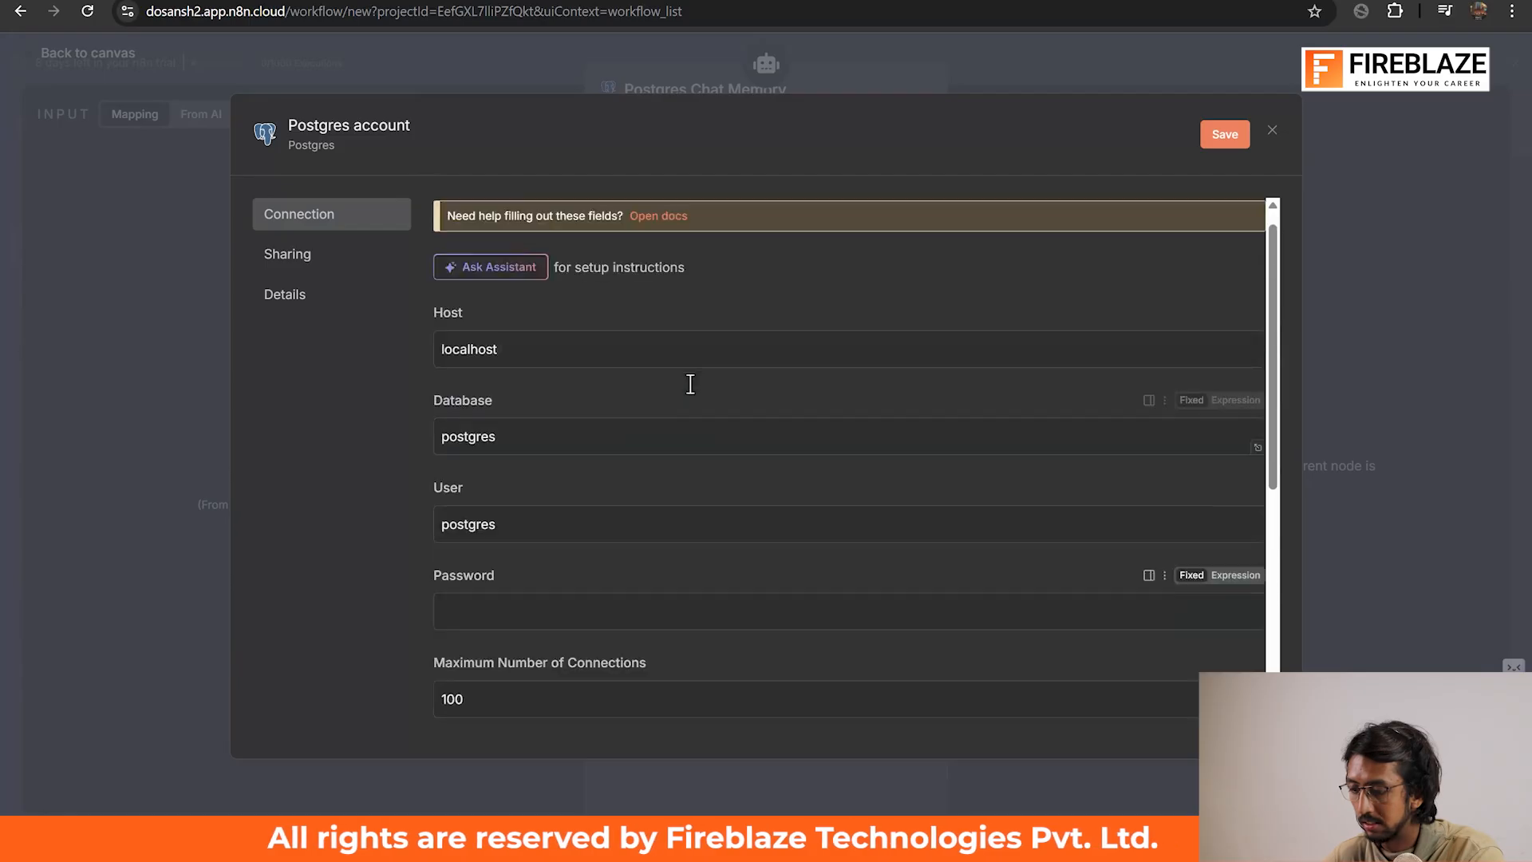
{"action": "scroll", "coordinate": [697, 394], "scroll_direction": "down", "scroll_amount": 4}
{"action": "scroll", "coordinate": [696, 394], "scroll_direction": "up", "scroll_amount": 1}
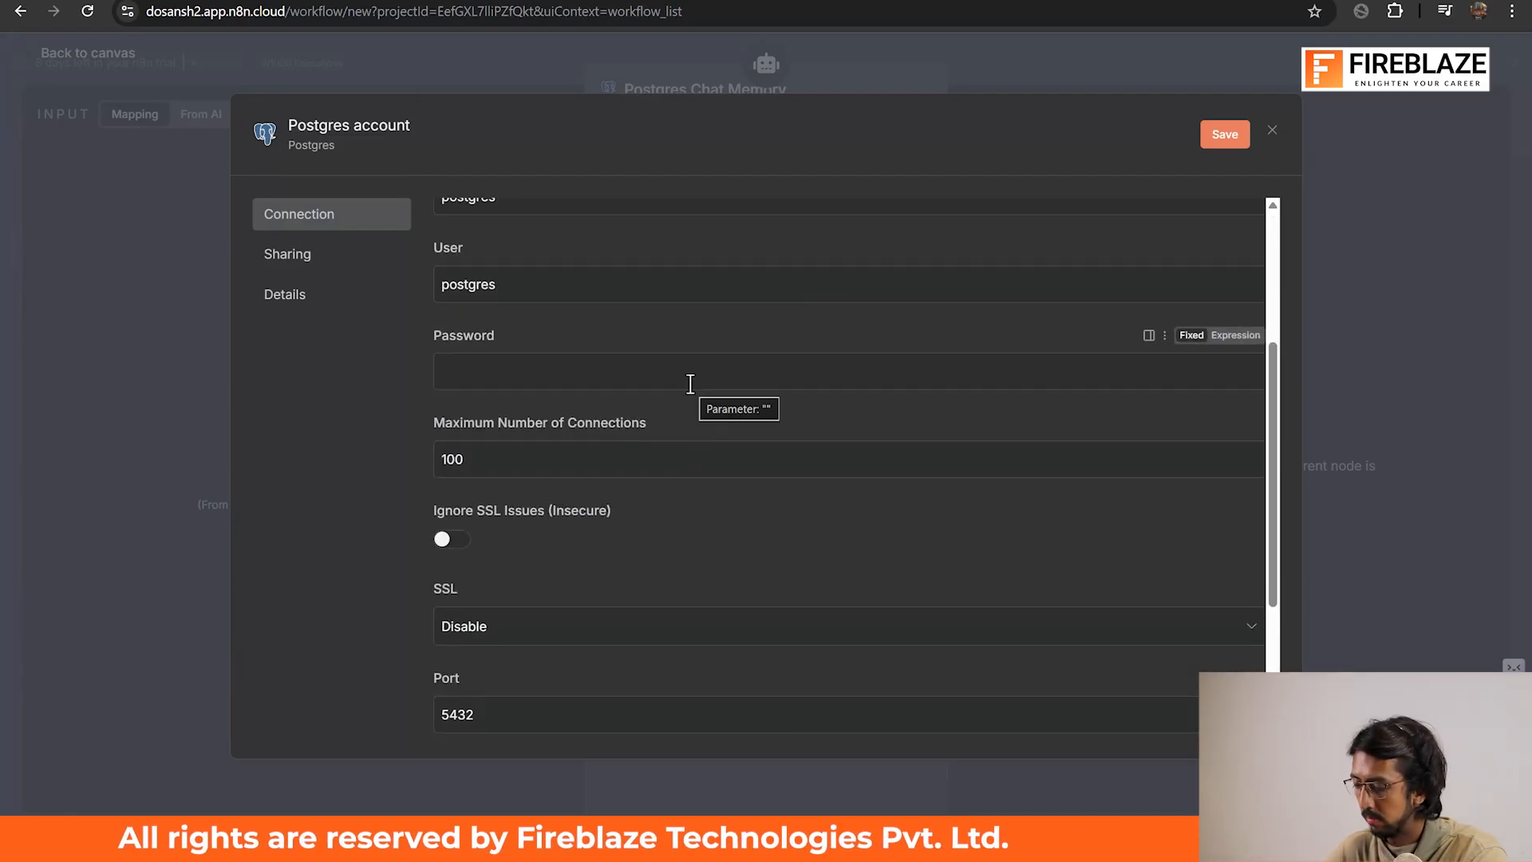
{"action": "scroll", "coordinate": [639, 493], "scroll_direction": "up", "scroll_amount": 3}
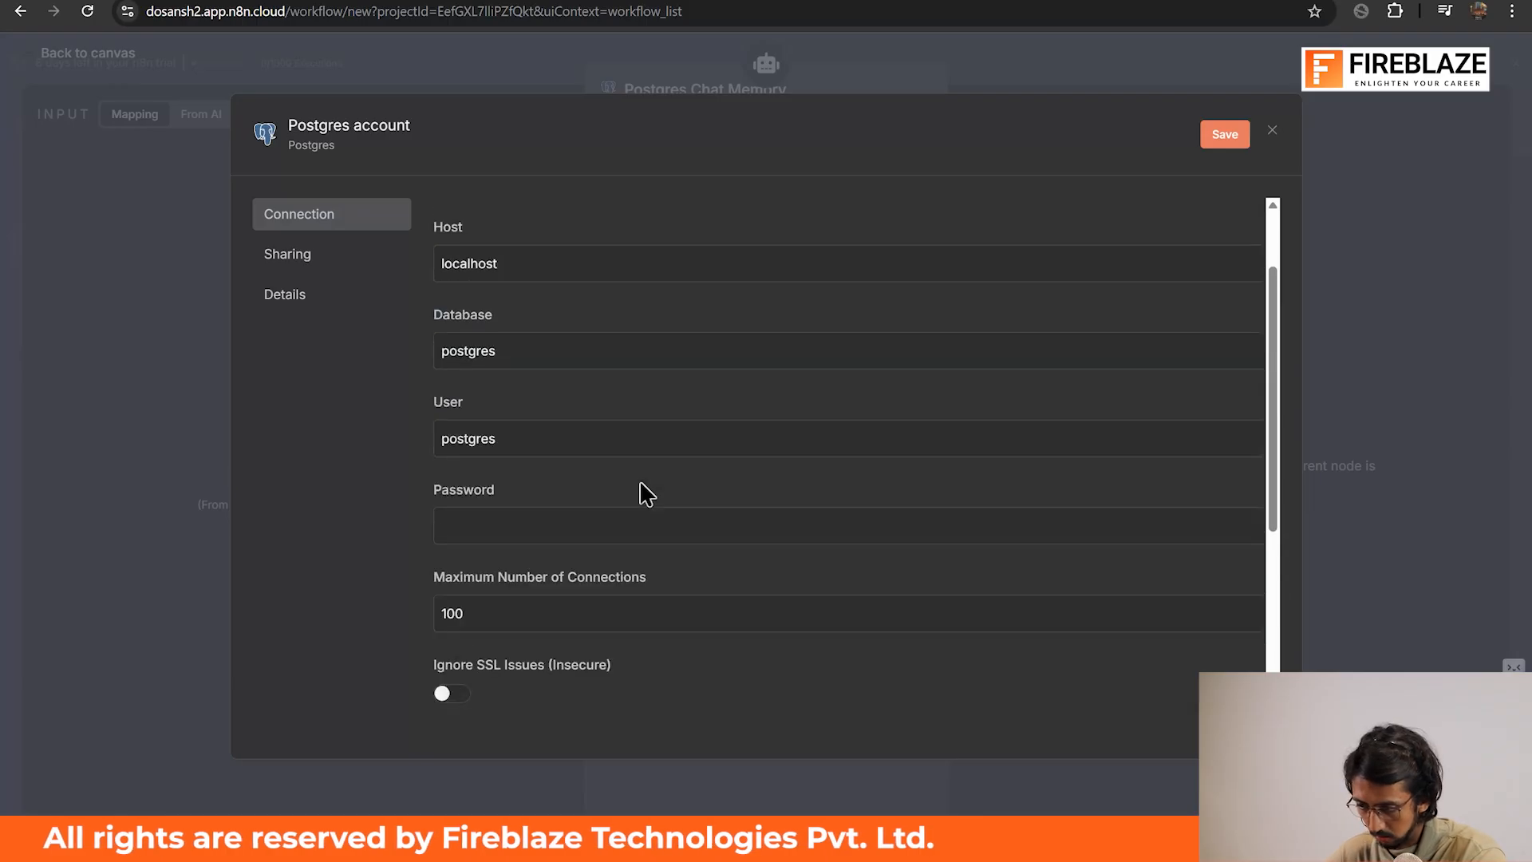
{"action": "scroll", "coordinate": [641, 482], "scroll_direction": "down", "scroll_amount": 1}
{"action": "scroll", "coordinate": [639, 483], "scroll_direction": "down", "scroll_amount": 5}
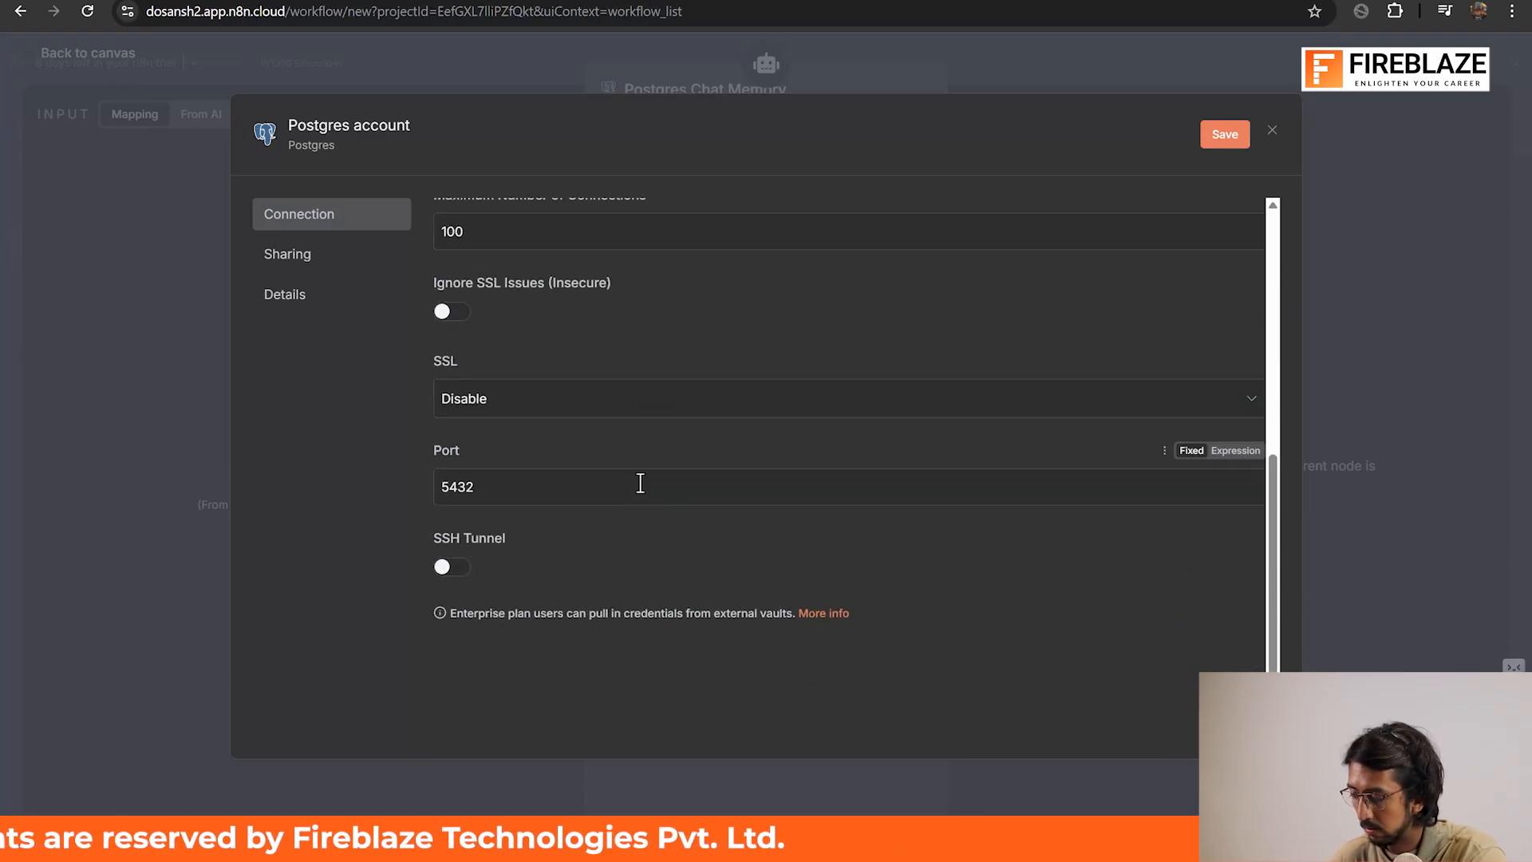
{"action": "scroll", "coordinate": [855, 346], "scroll_direction": "up", "scroll_amount": 3}
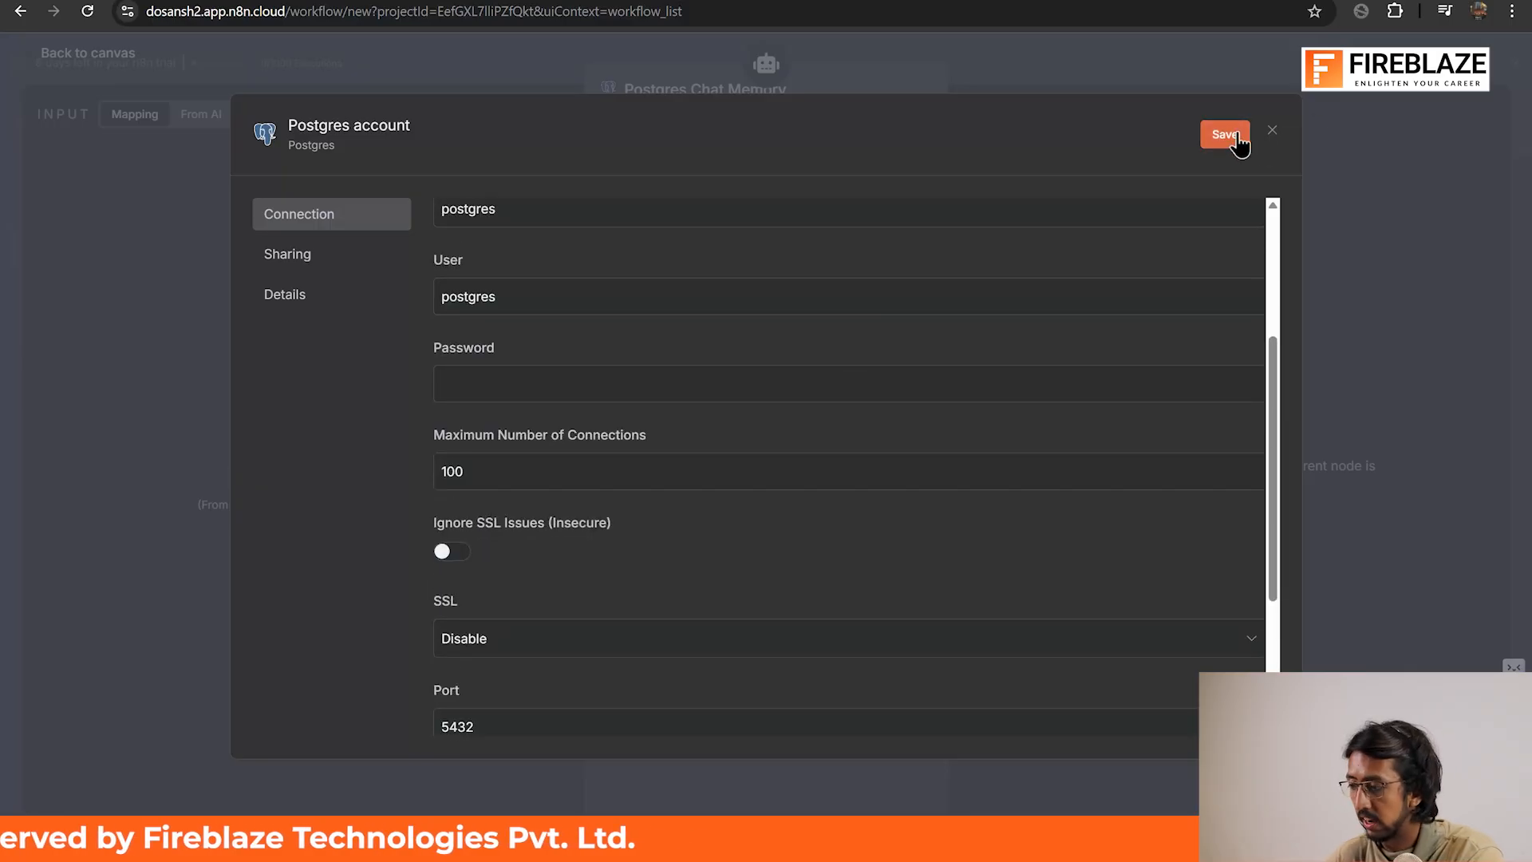
{"action": "left_click", "coordinate": [1334, 78]}
{"action": "left_click", "coordinate": [1083, 83]}
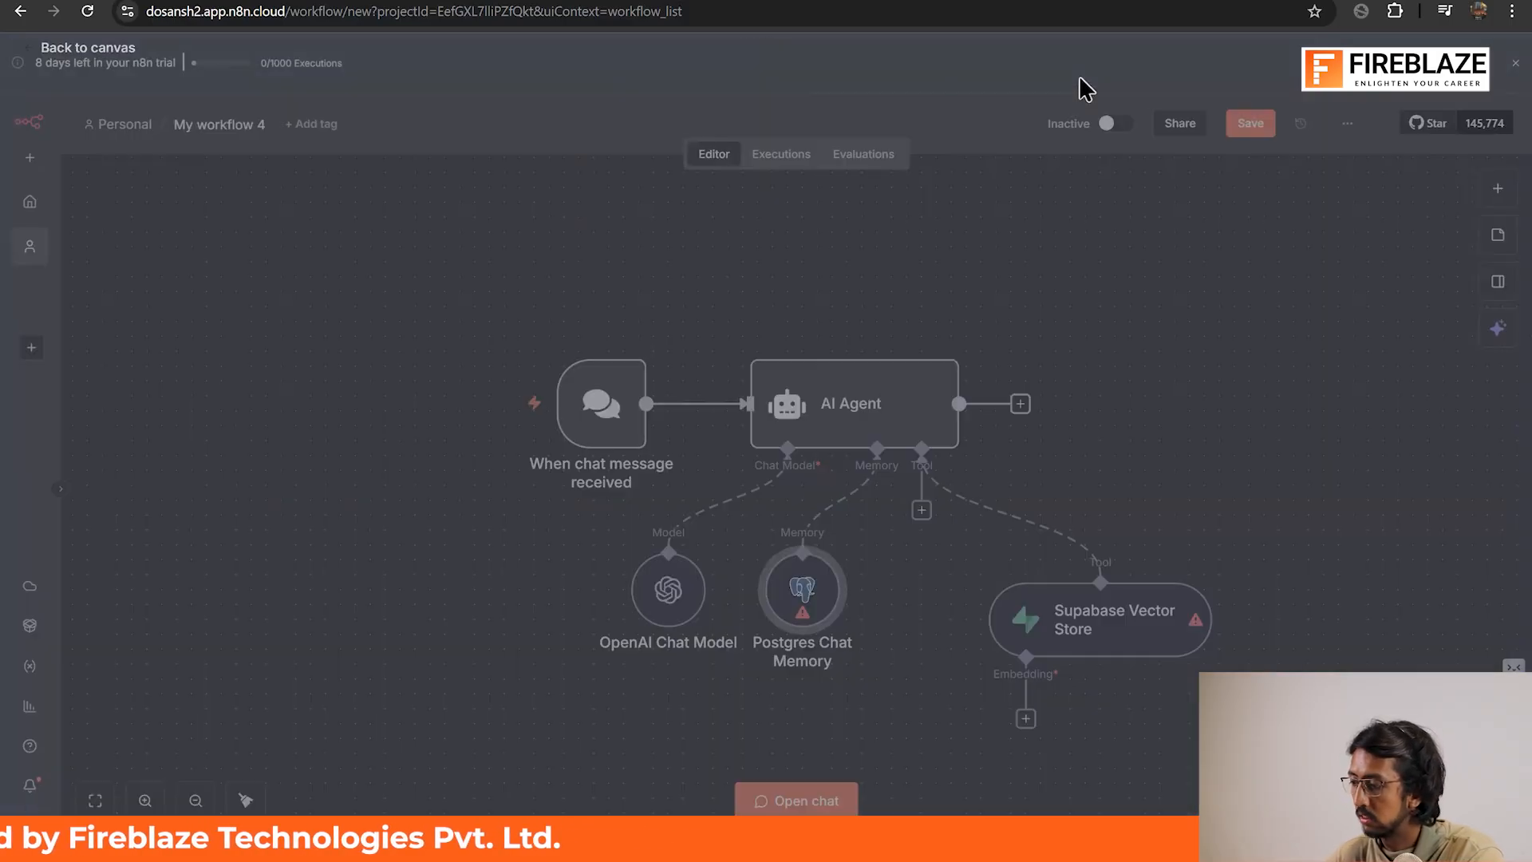
Step: Move the Postgres Chat Memory node slightly away from the OpenAI Chat Model node
{"action": "scroll", "coordinate": [910, 559], "scroll_direction": "down", "scroll_amount": 1}
{"action": "scroll", "coordinate": [909, 558], "scroll_direction": "right", "scroll_amount": 2}
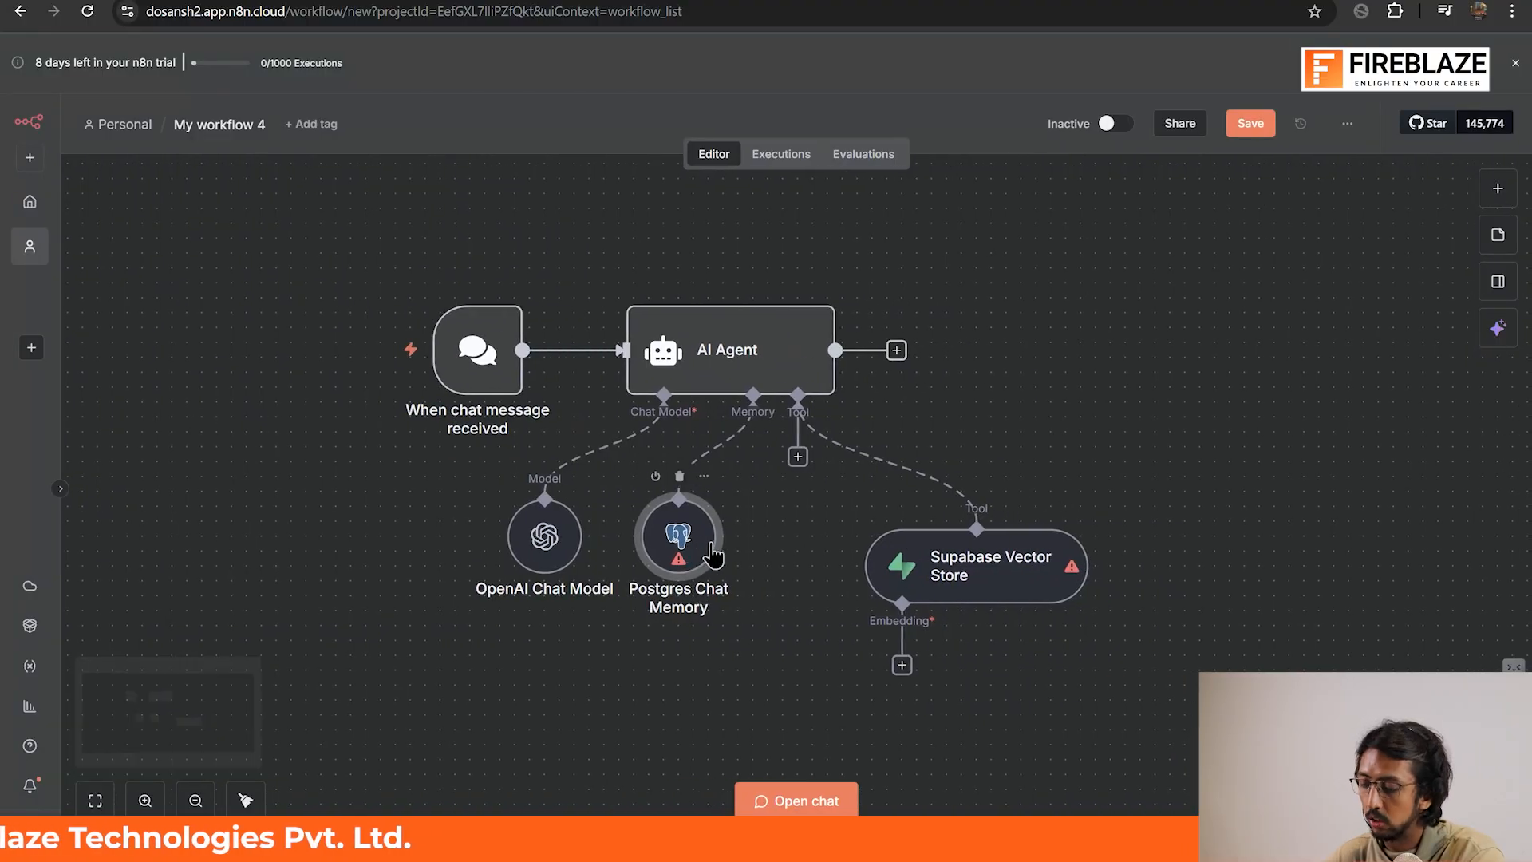
{"action": "left_click_drag", "start_coordinate": [702, 550], "coordinate": [726, 556]}
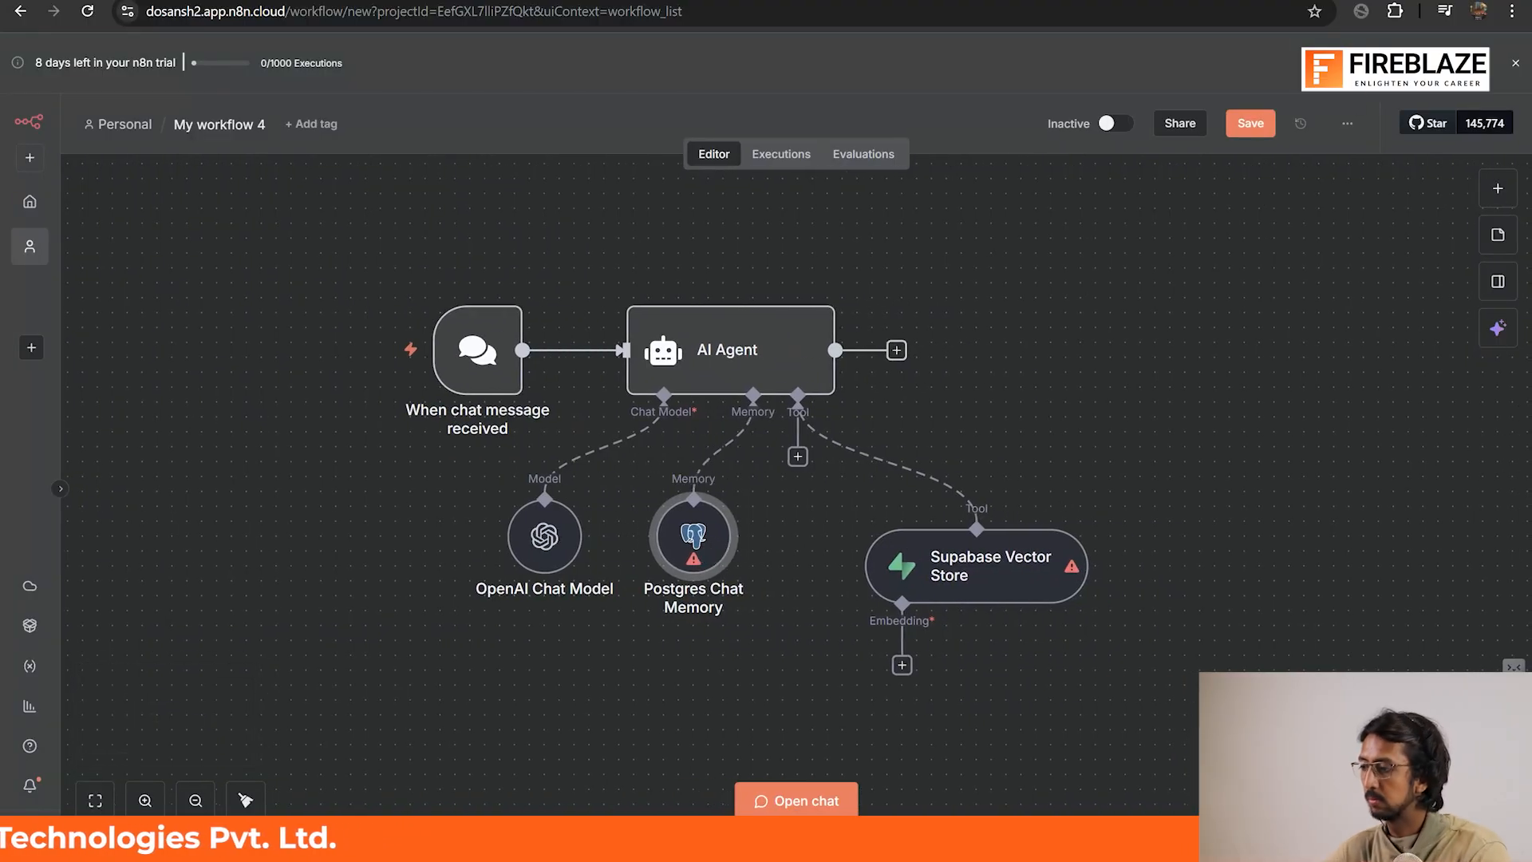
Step: Switch to Supabase in a new browser tab and open its account sign-up page
{"action": "key", "text": "ctrl+t"}
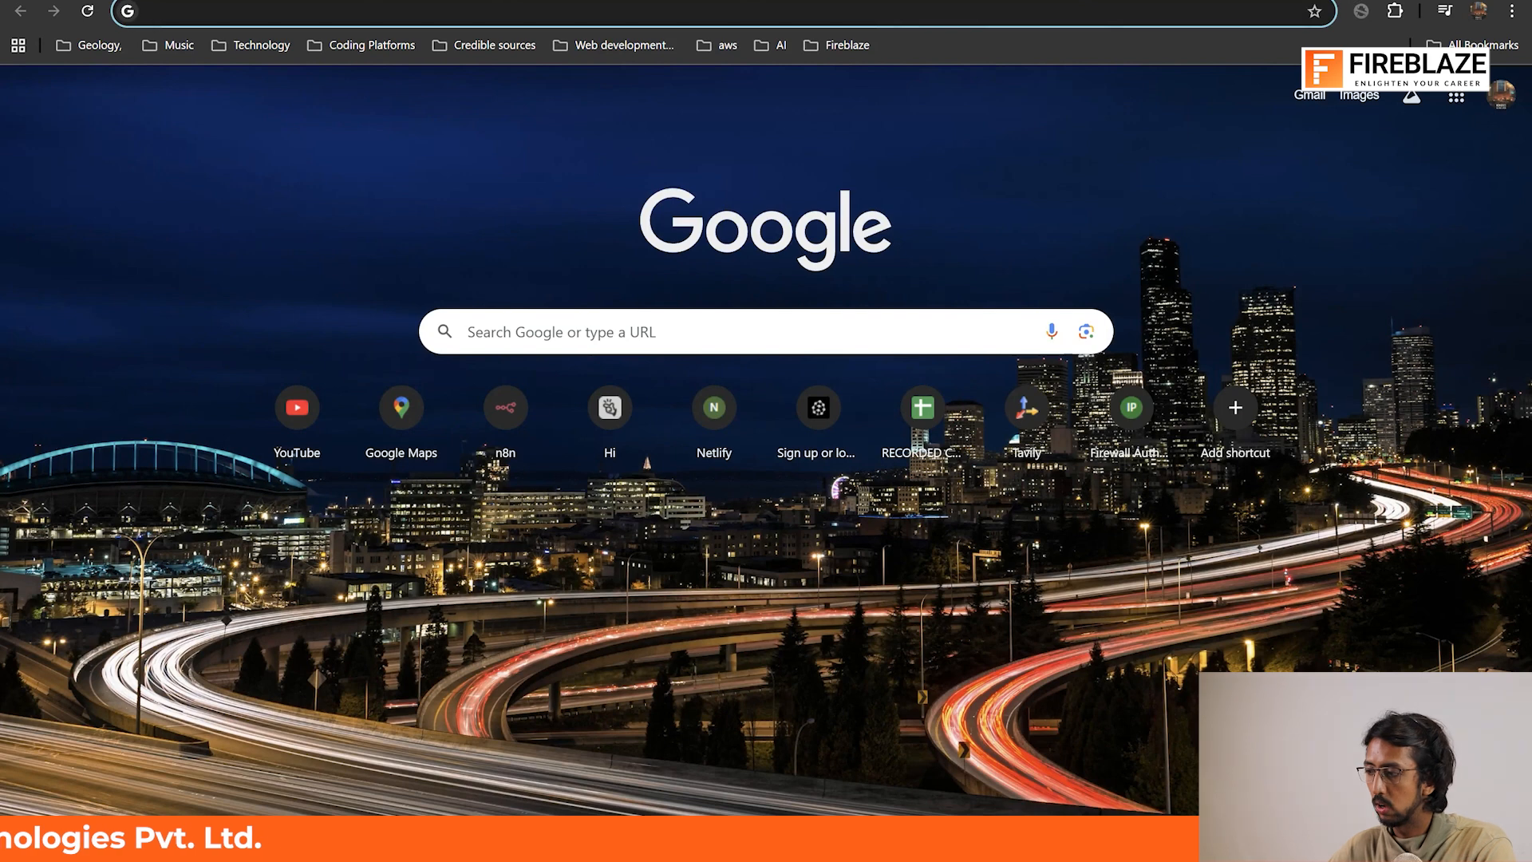
{"action": "type", "text": "supabase.com/dashboard/sign-in?returnTo=%2Forganizations"}
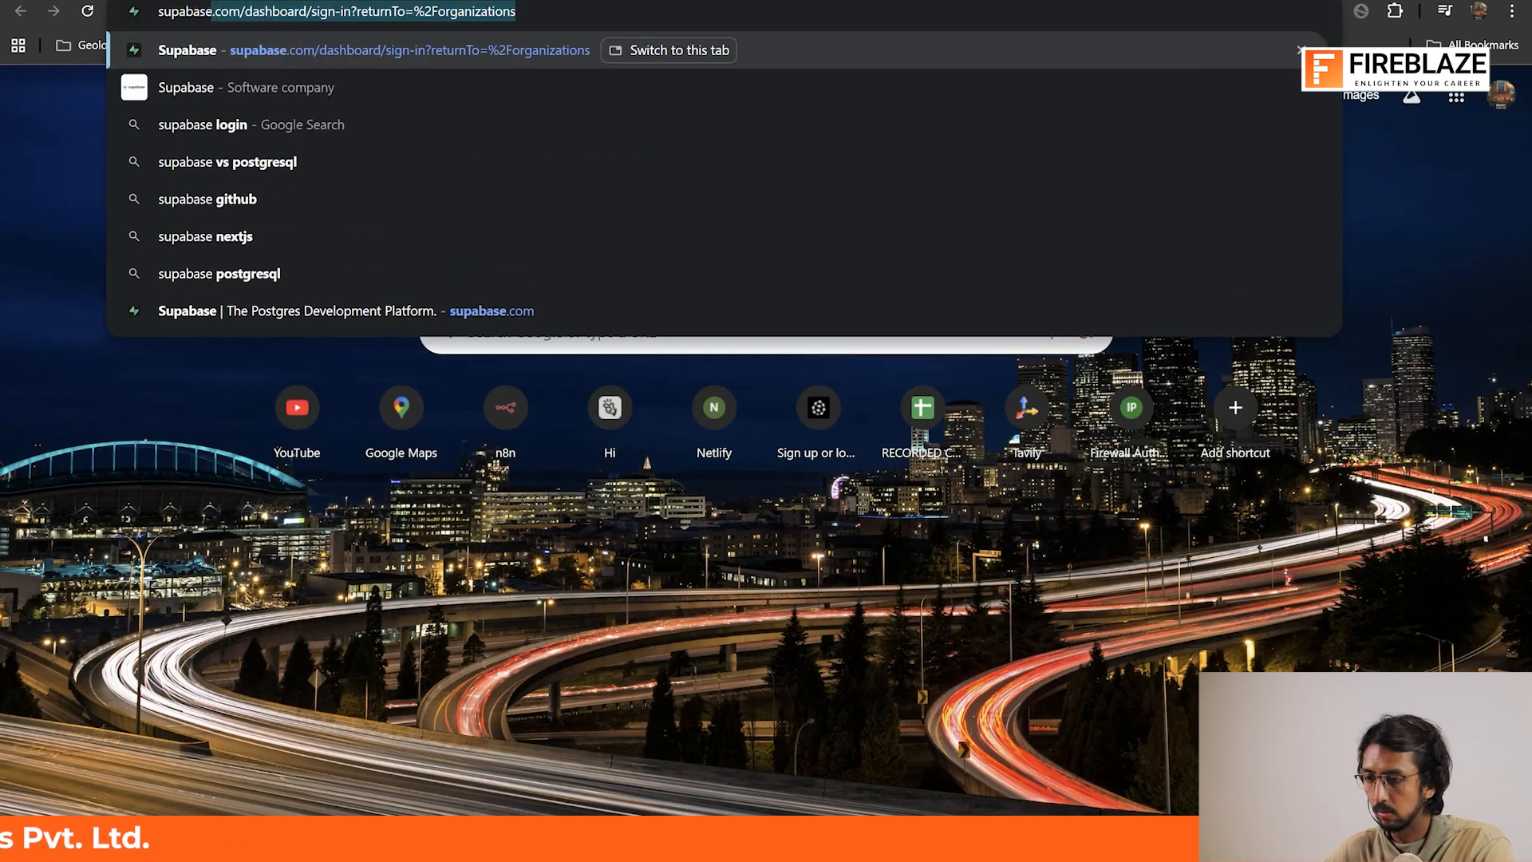
{"action": "key", "text": "Return"}
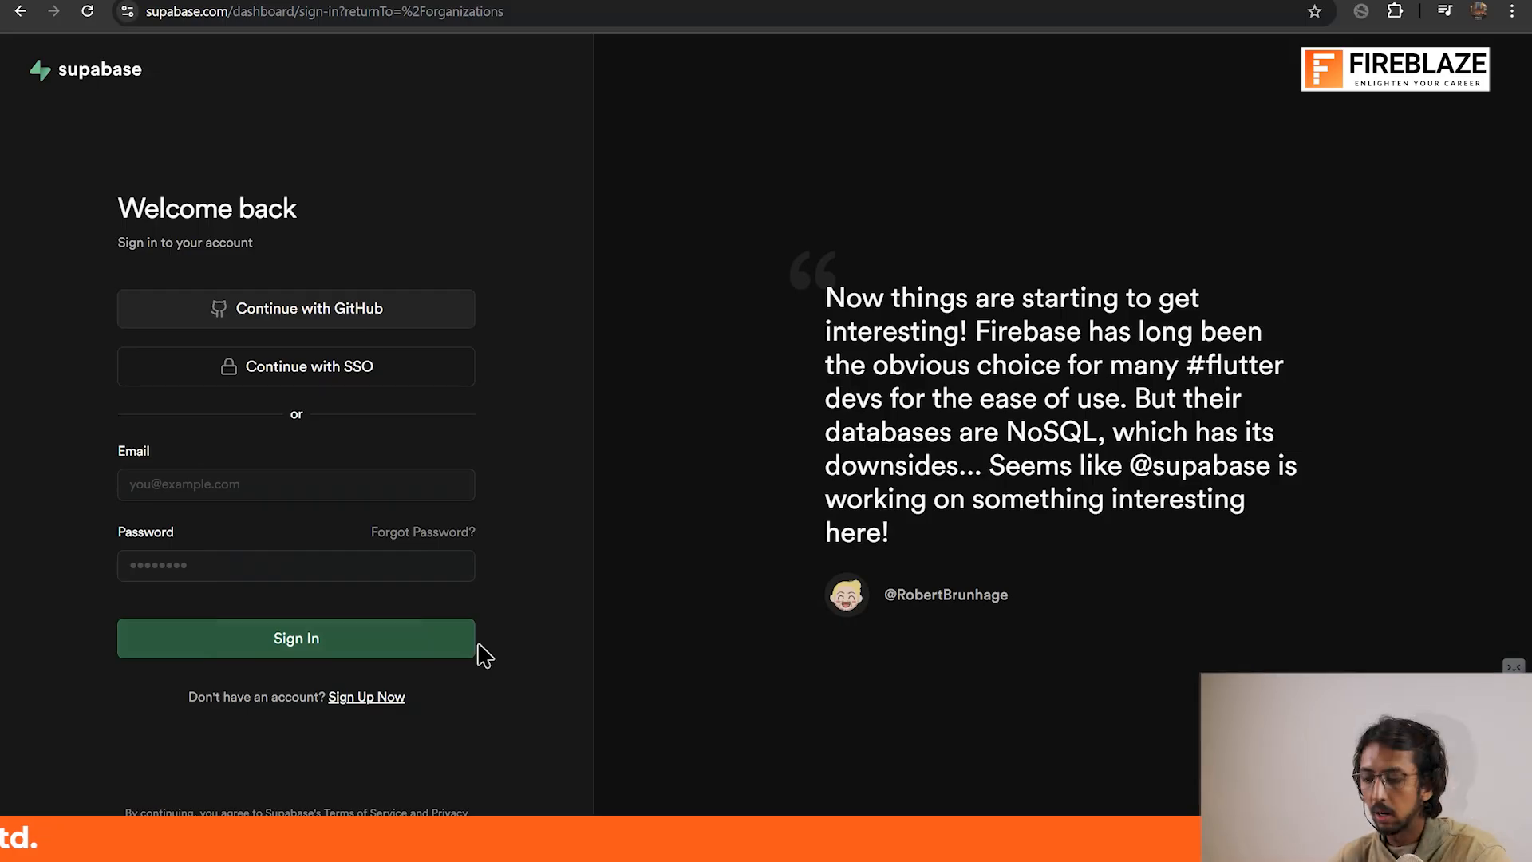
{"action": "left_click", "coordinate": [386, 699]}
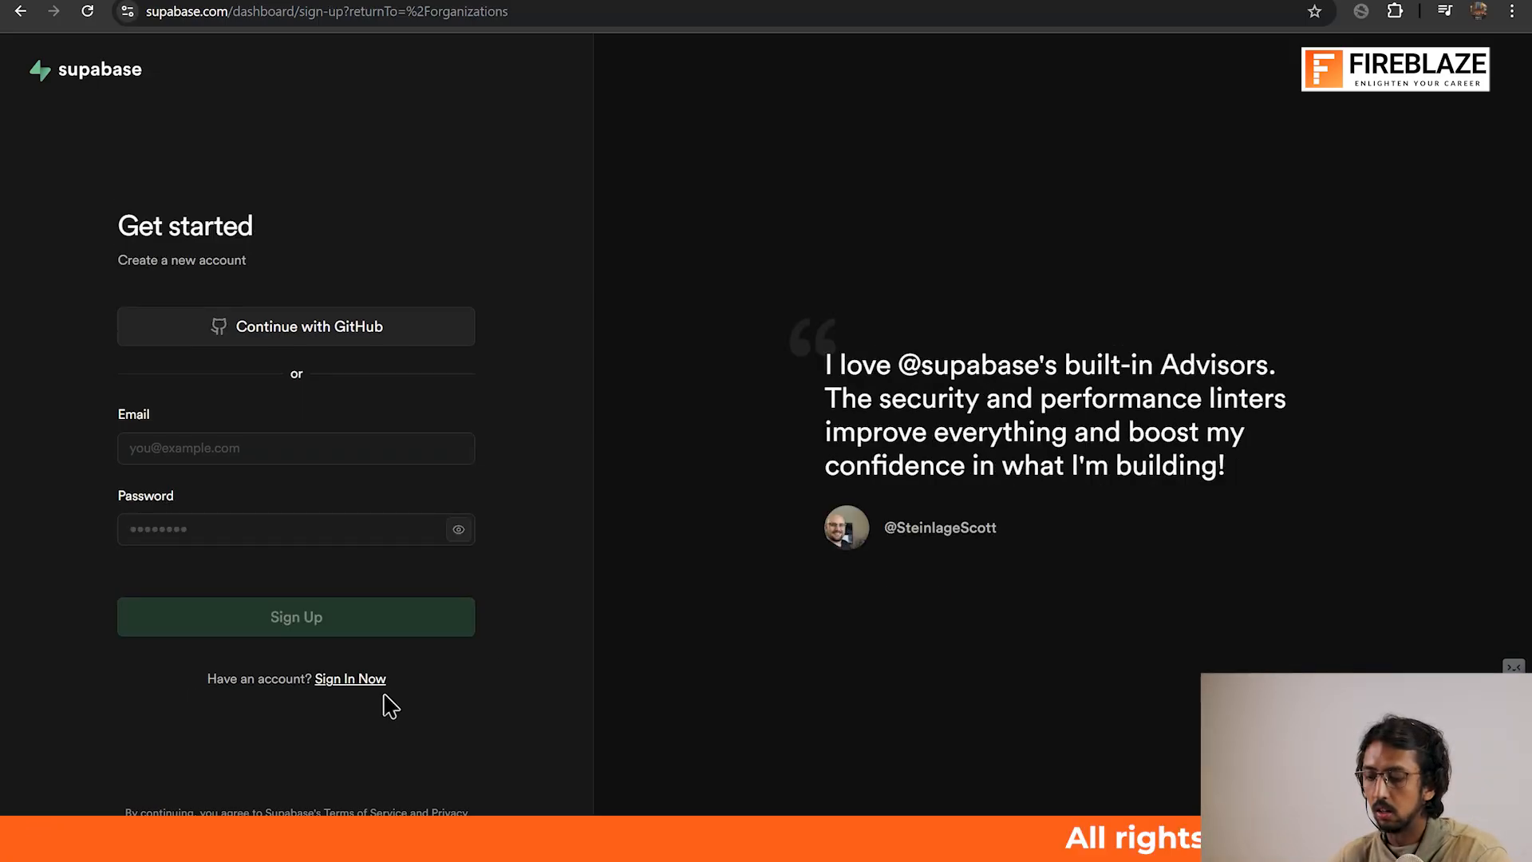
Step: Sign up for Supabase through GitHub with the prefilled account credentials and authorize Supabase's access to the account
{"action": "left_click", "coordinate": [284, 342]}
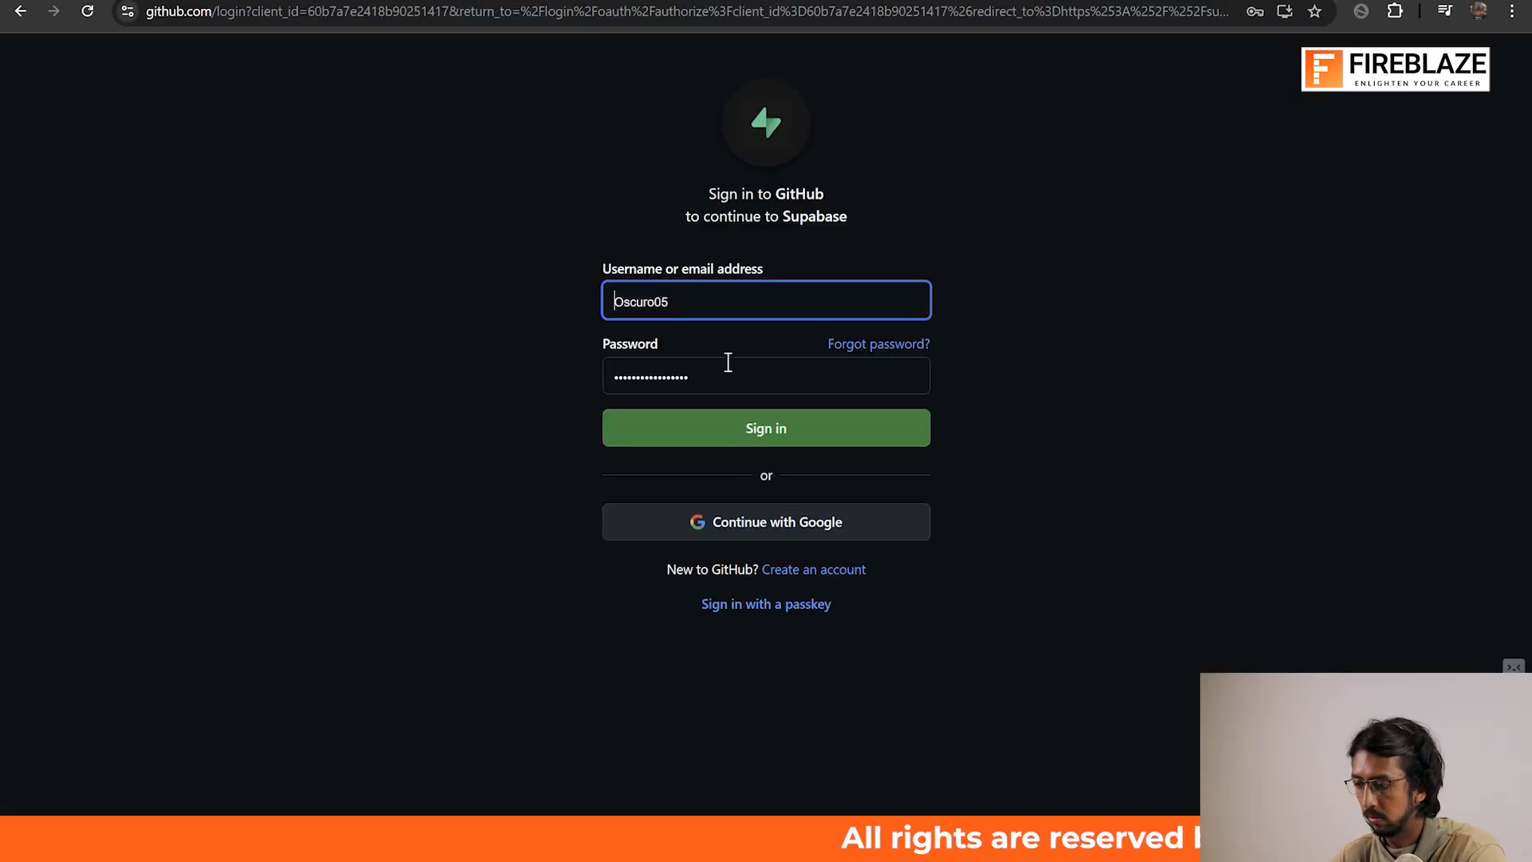
{"action": "left_click", "coordinate": [752, 445]}
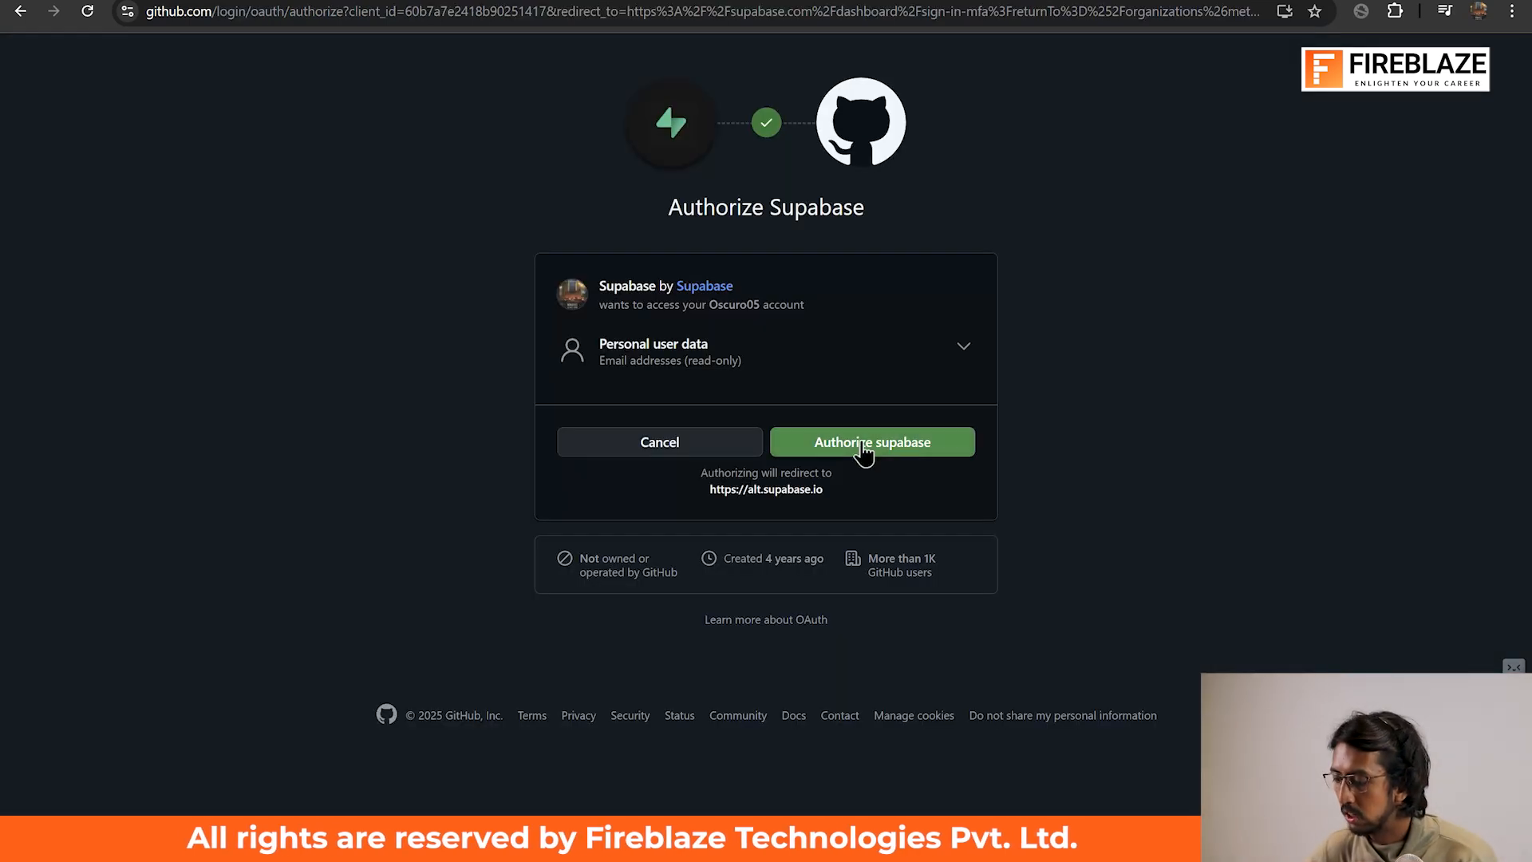
{"action": "left_click", "coordinate": [864, 447]}
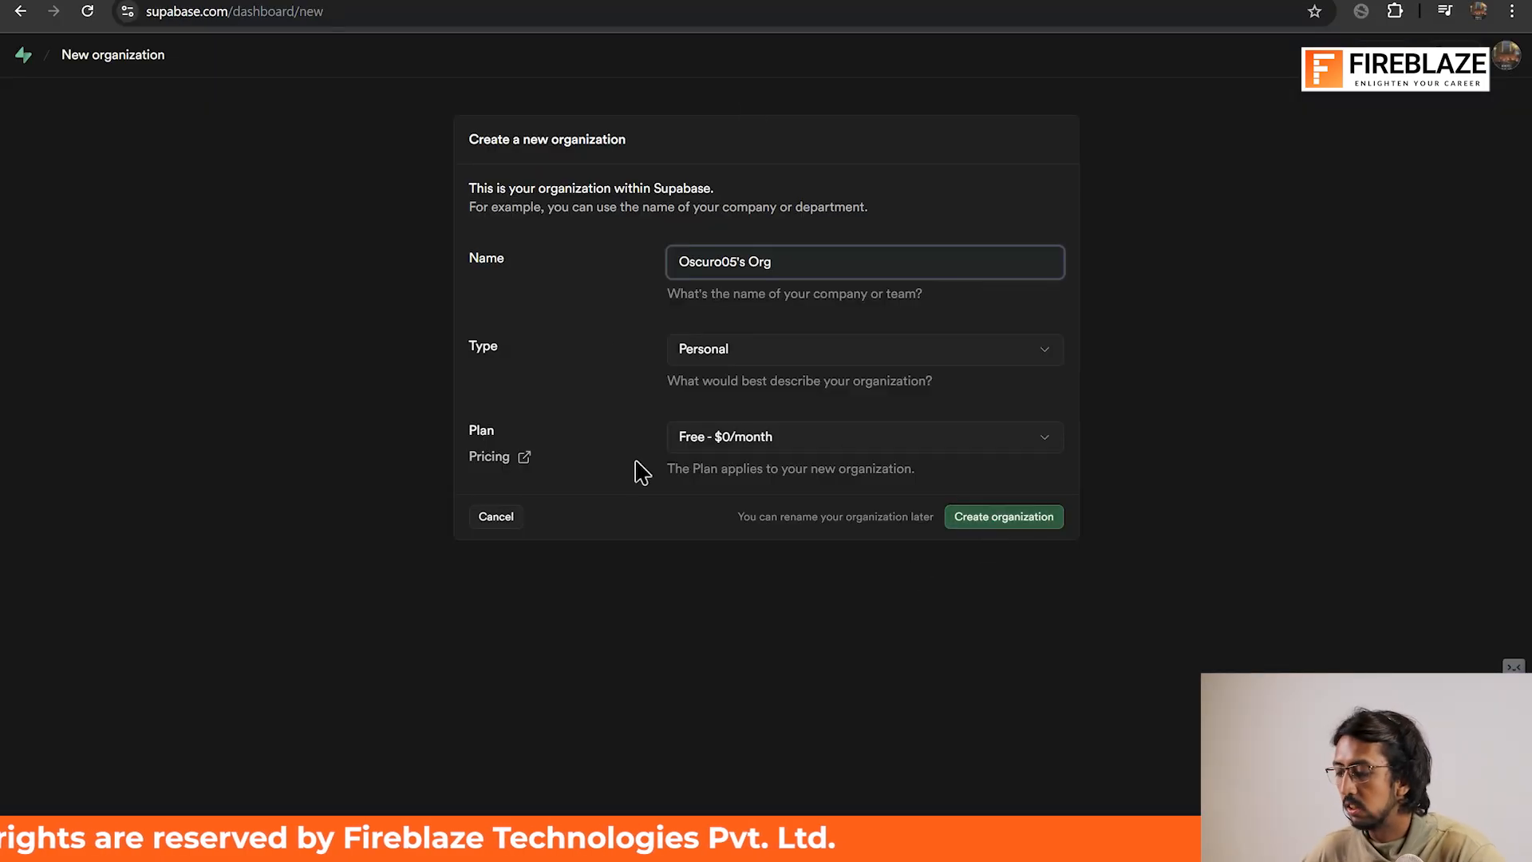
Step: Create the Personal organization on the Free plan and keep Southeast Asia (Singapore) as the new project's region
{"action": "left_click", "coordinate": [1005, 529]}
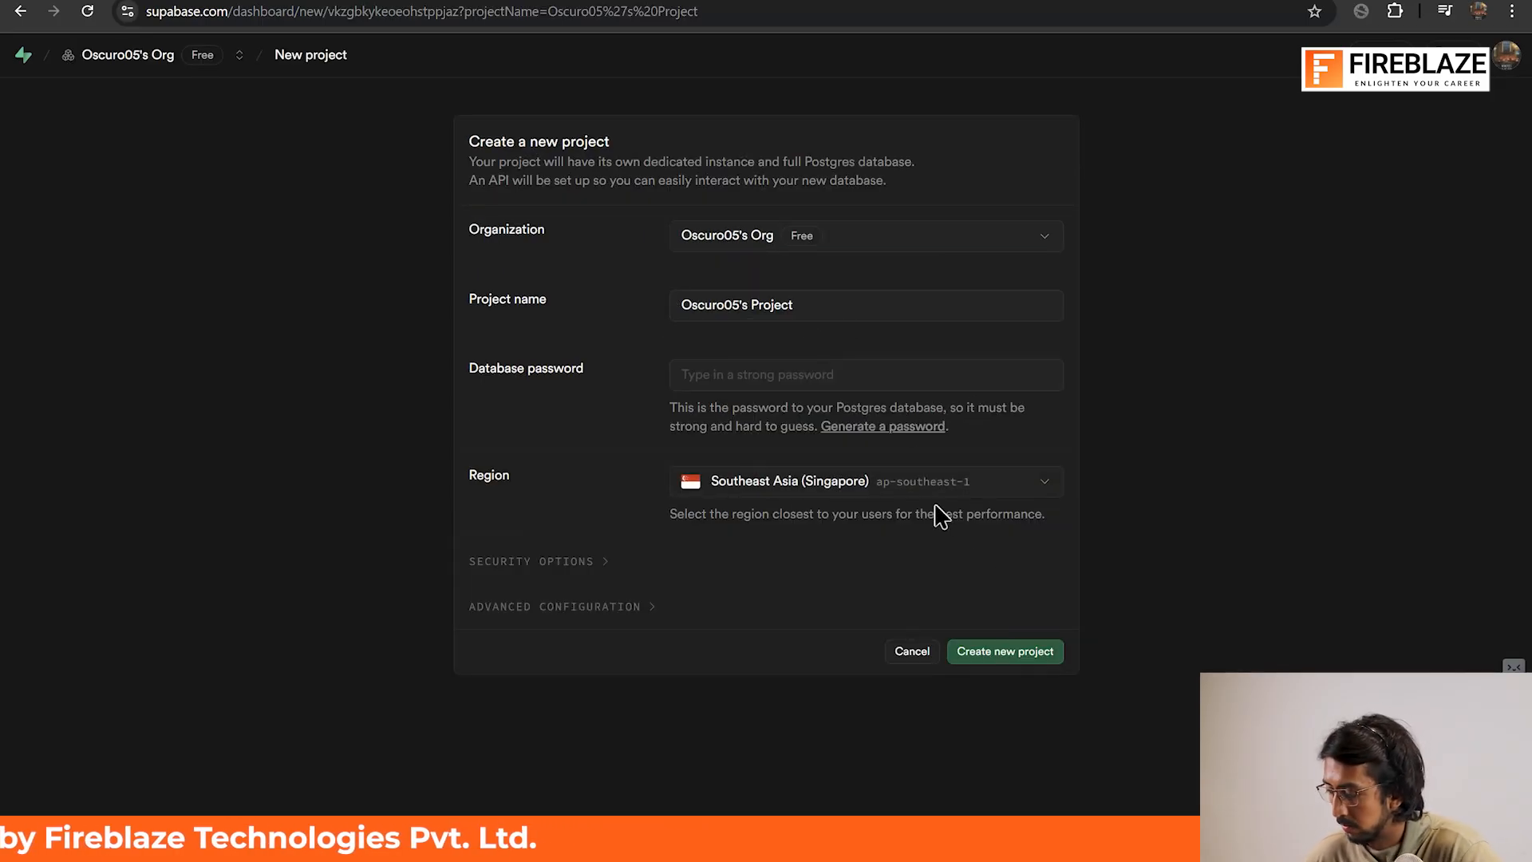
{"action": "left_click", "coordinate": [783, 489]}
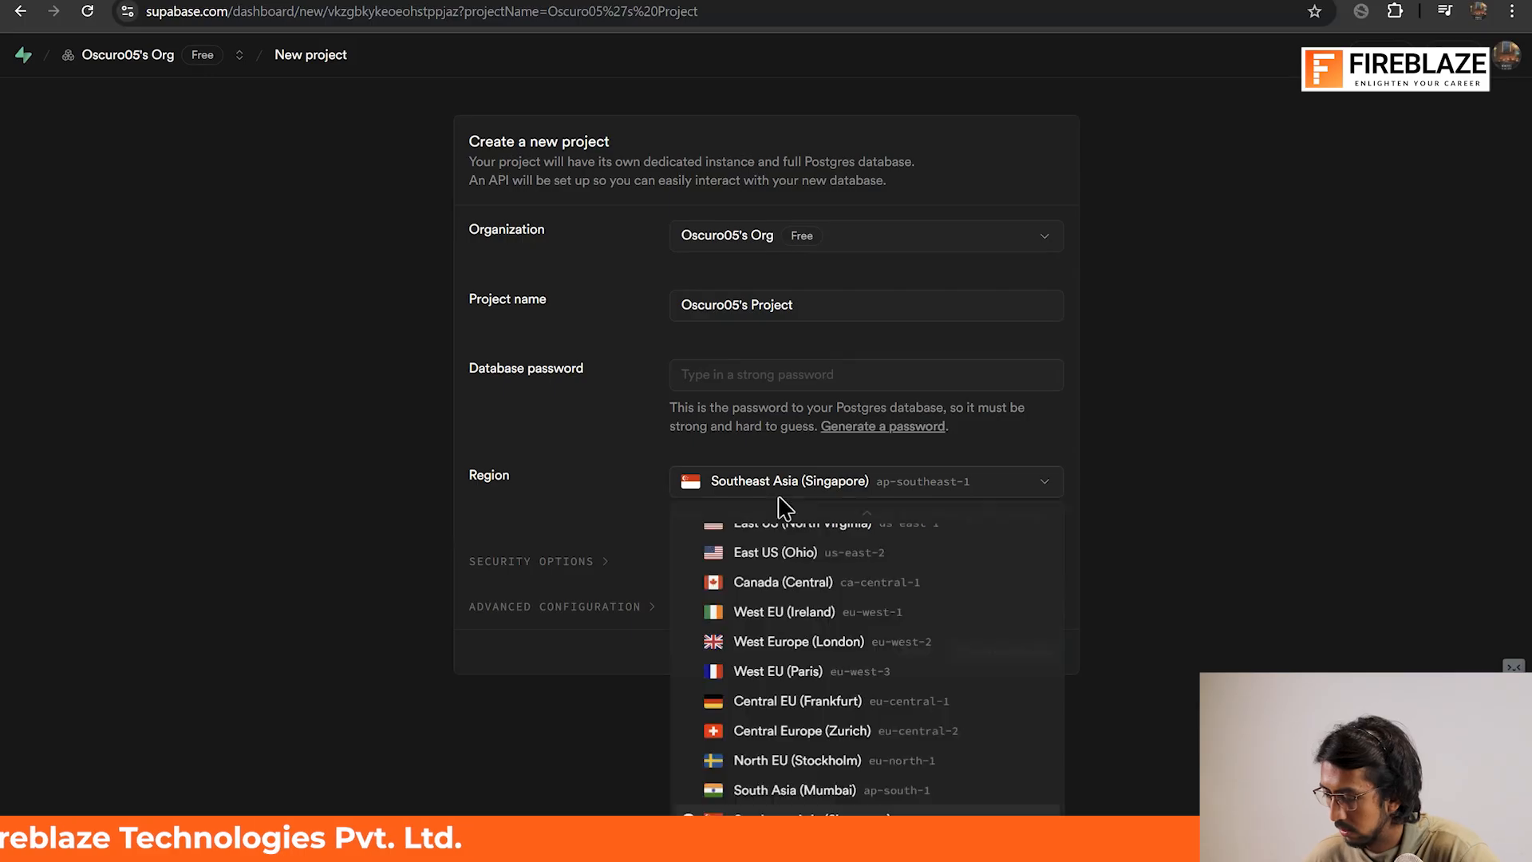
{"action": "scroll", "coordinate": [751, 552], "scroll_direction": "up", "scroll_amount": 2}
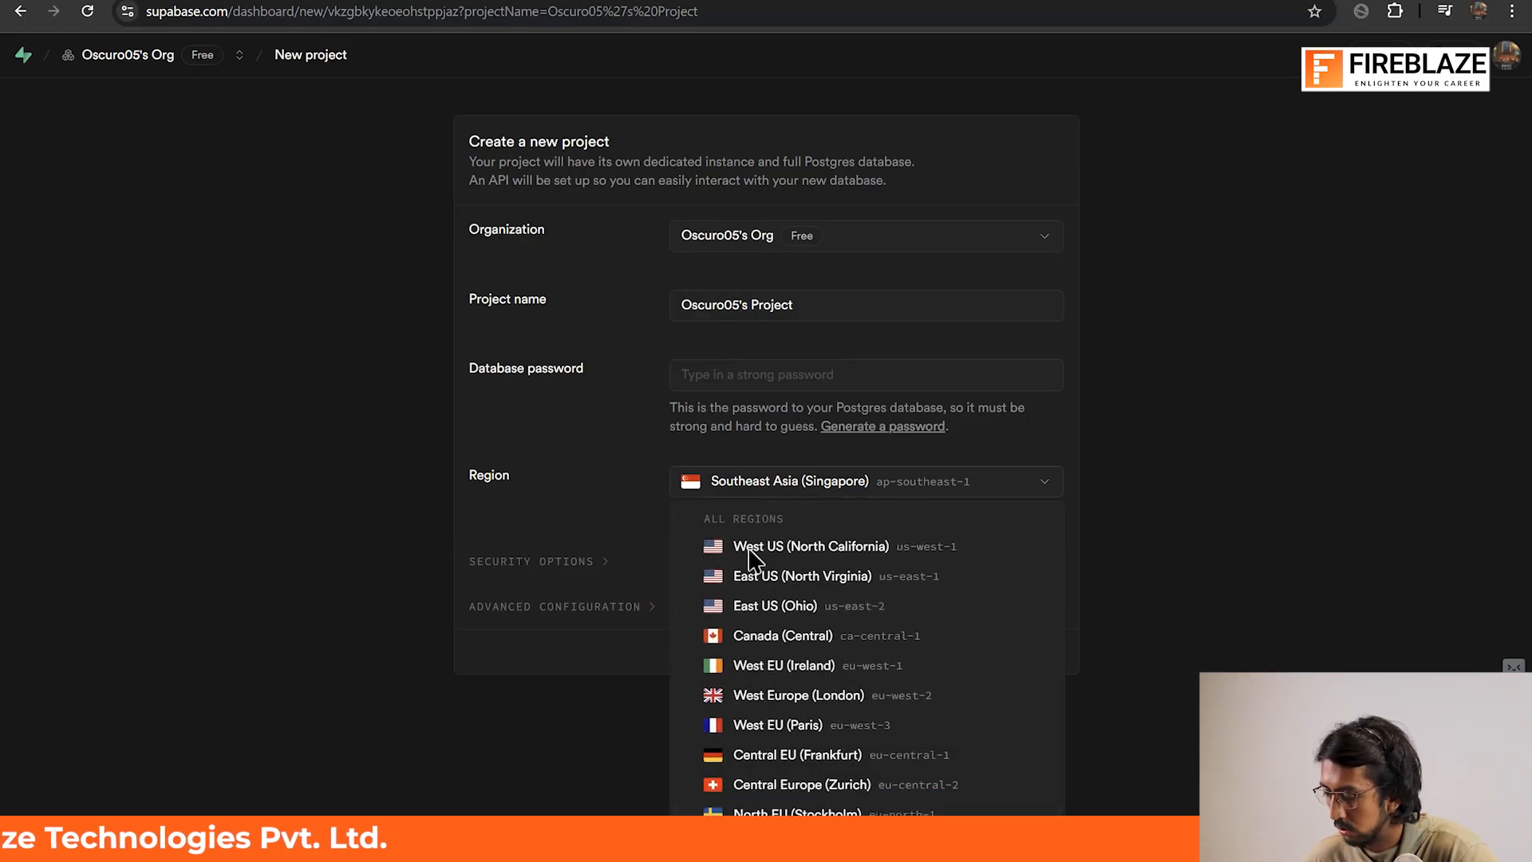
{"action": "left_click", "coordinate": [1141, 367]}
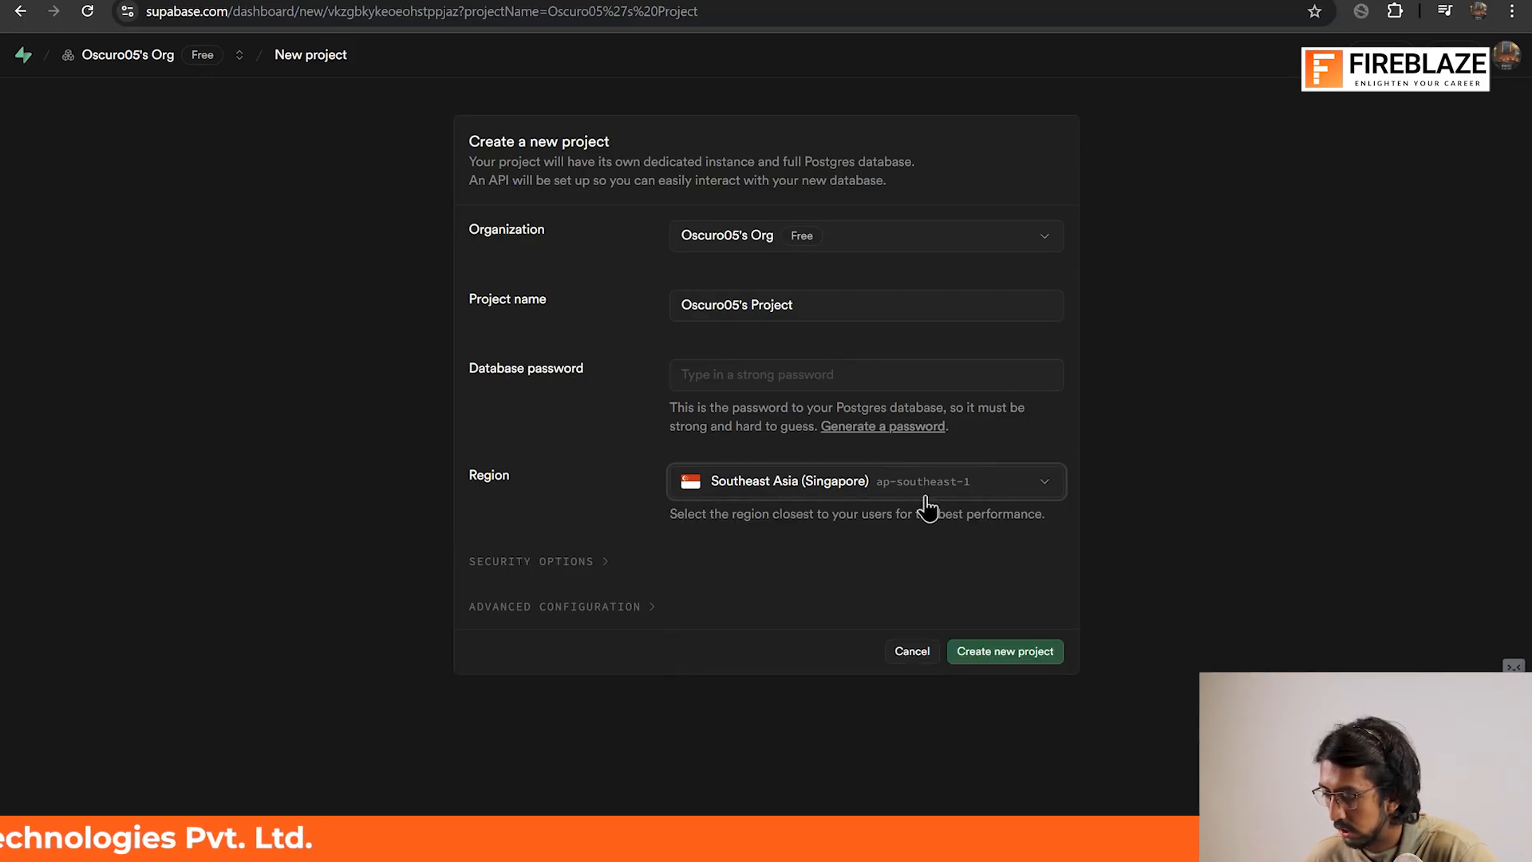
Step: Enter a database password, create the new project with its default name, and decline saving the password in the browser
{"action": "left_click", "coordinate": [723, 371]}
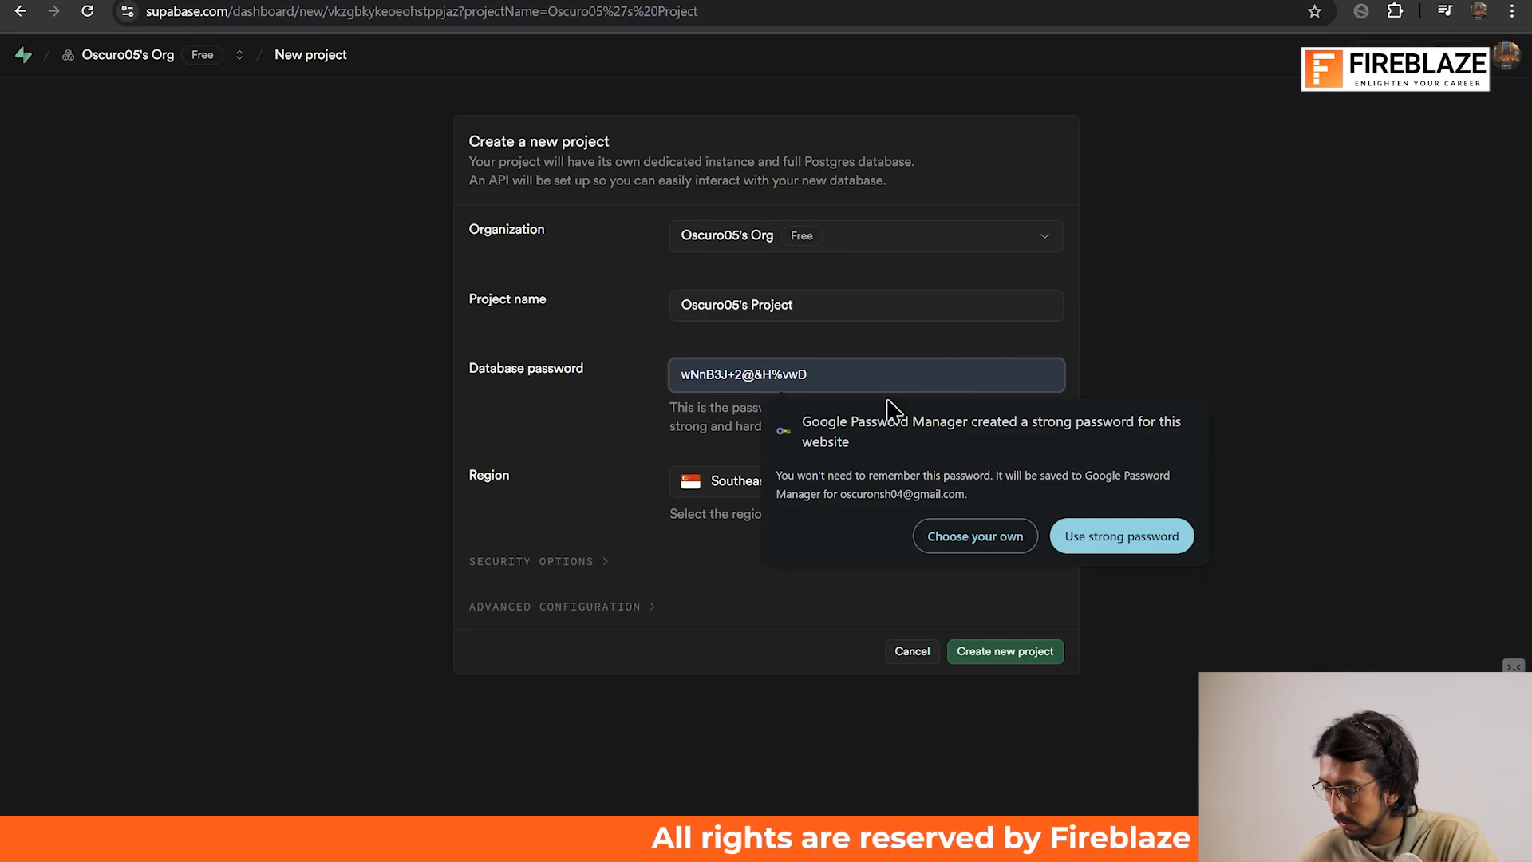
{"action": "type", "text": "••••"}
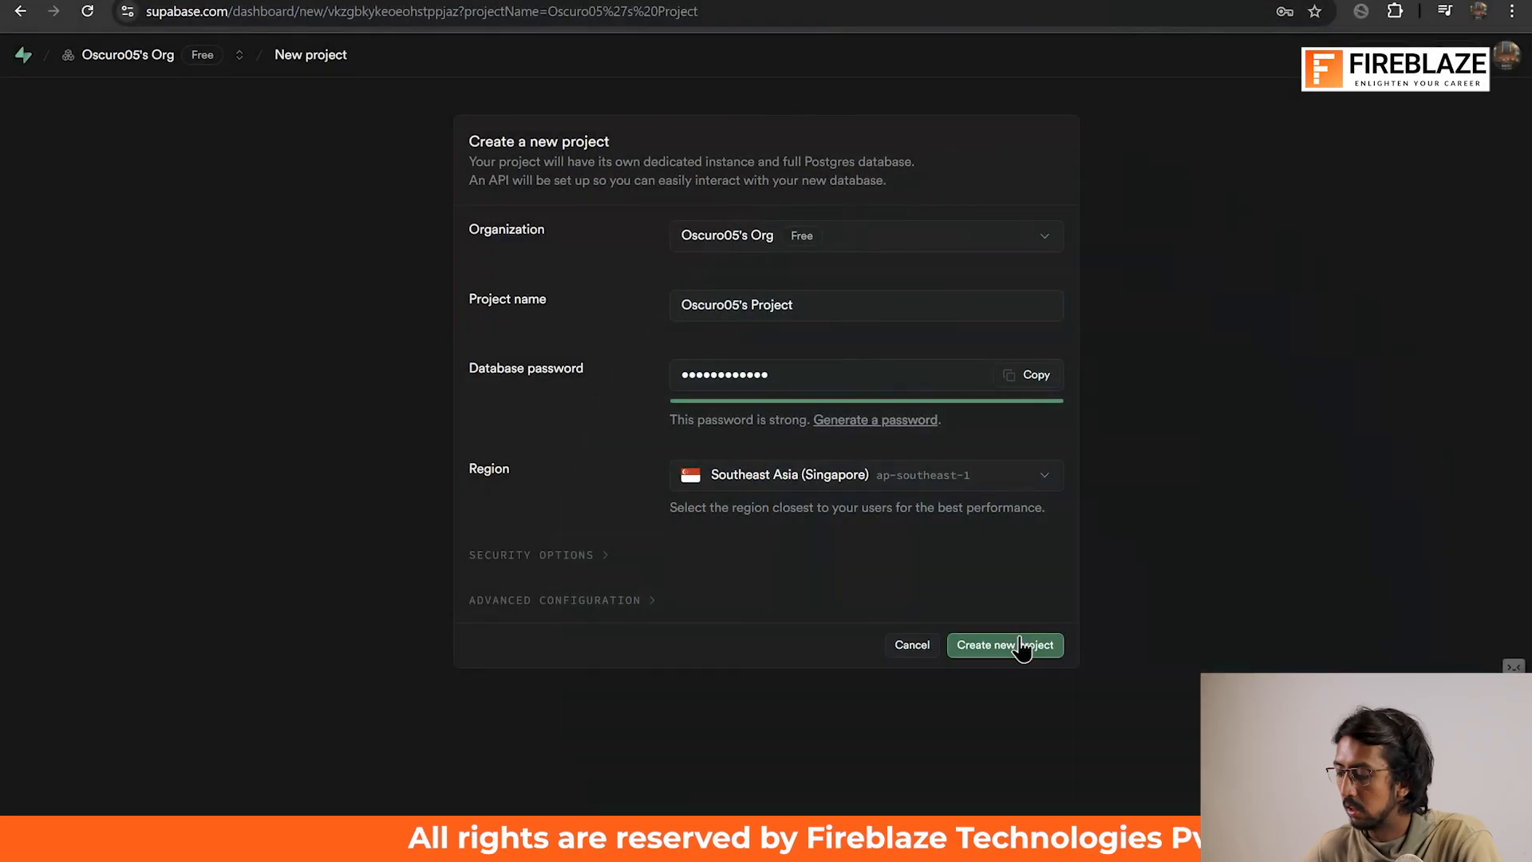
{"action": "left_click", "coordinate": [1025, 645]}
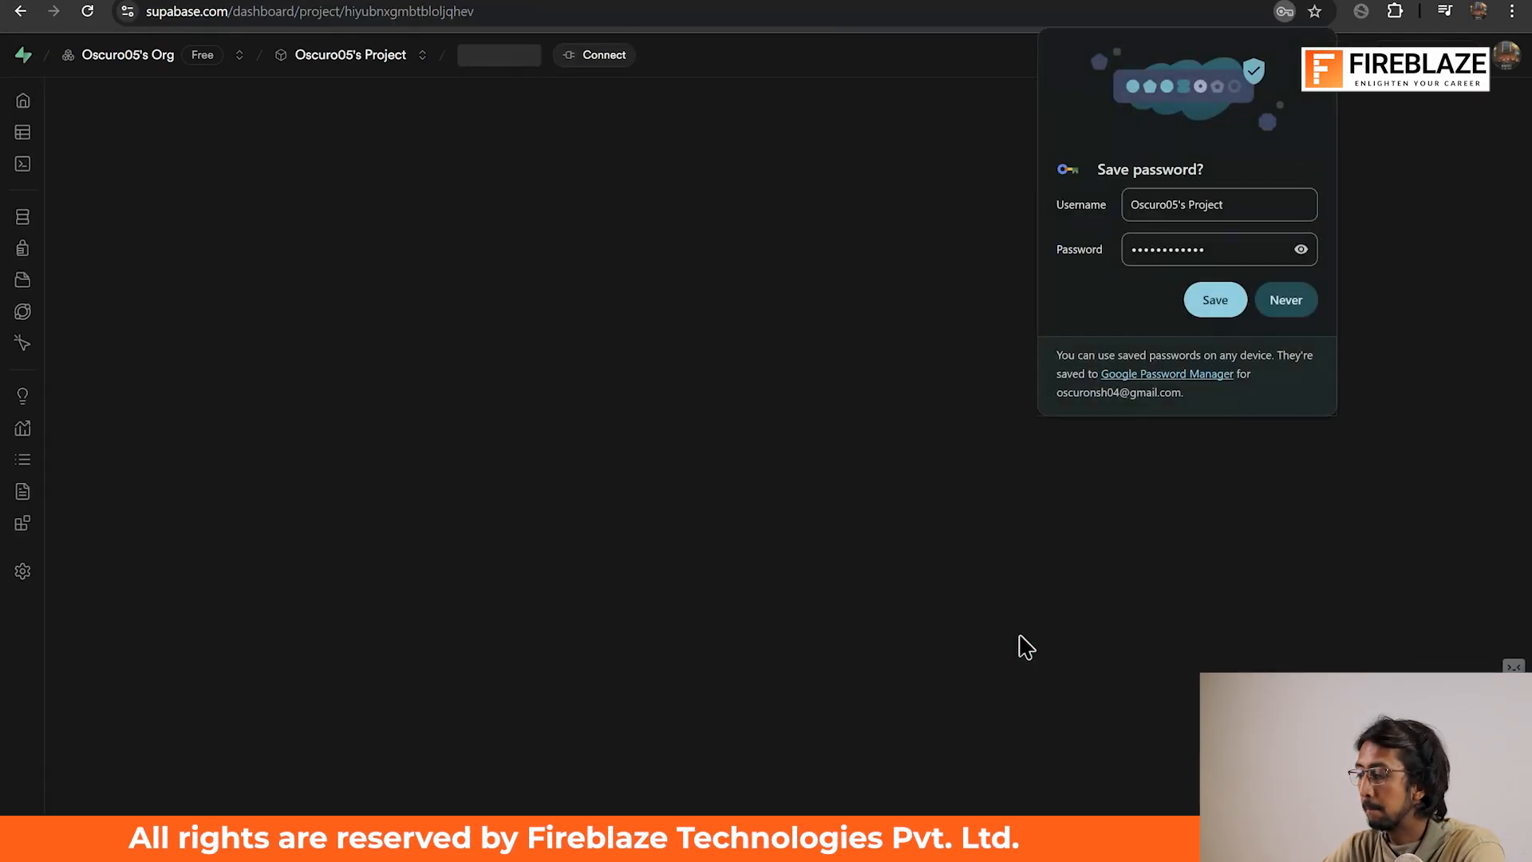
{"action": "left_click", "coordinate": [1285, 300]}
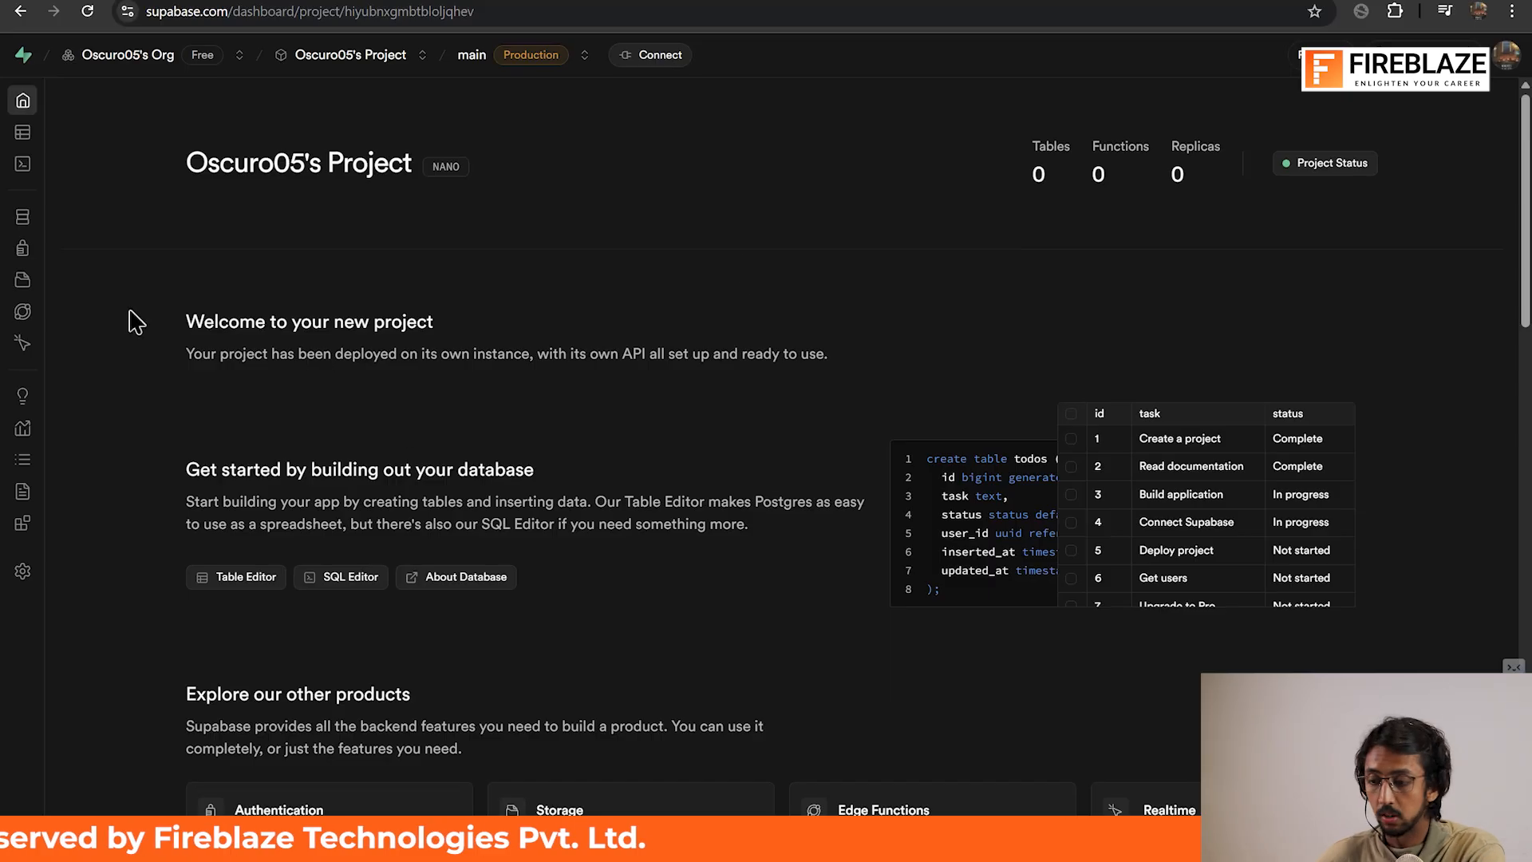
Step: Open the new project's database Schema Visualizer for the public schema
{"action": "mouse_move", "coordinate": [16, 324]}
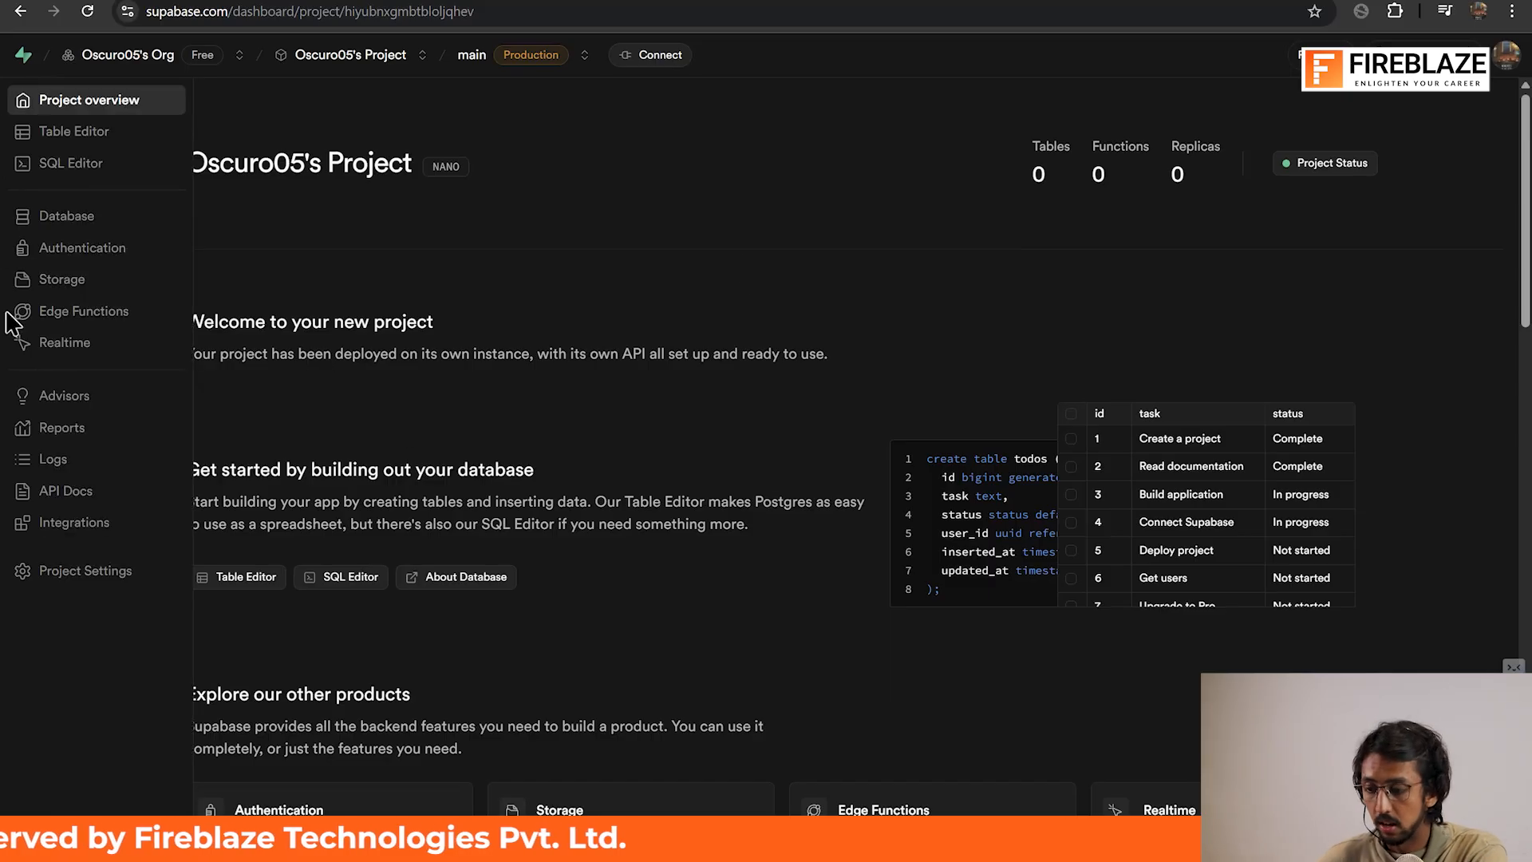
{"action": "left_click", "coordinate": [75, 222]}
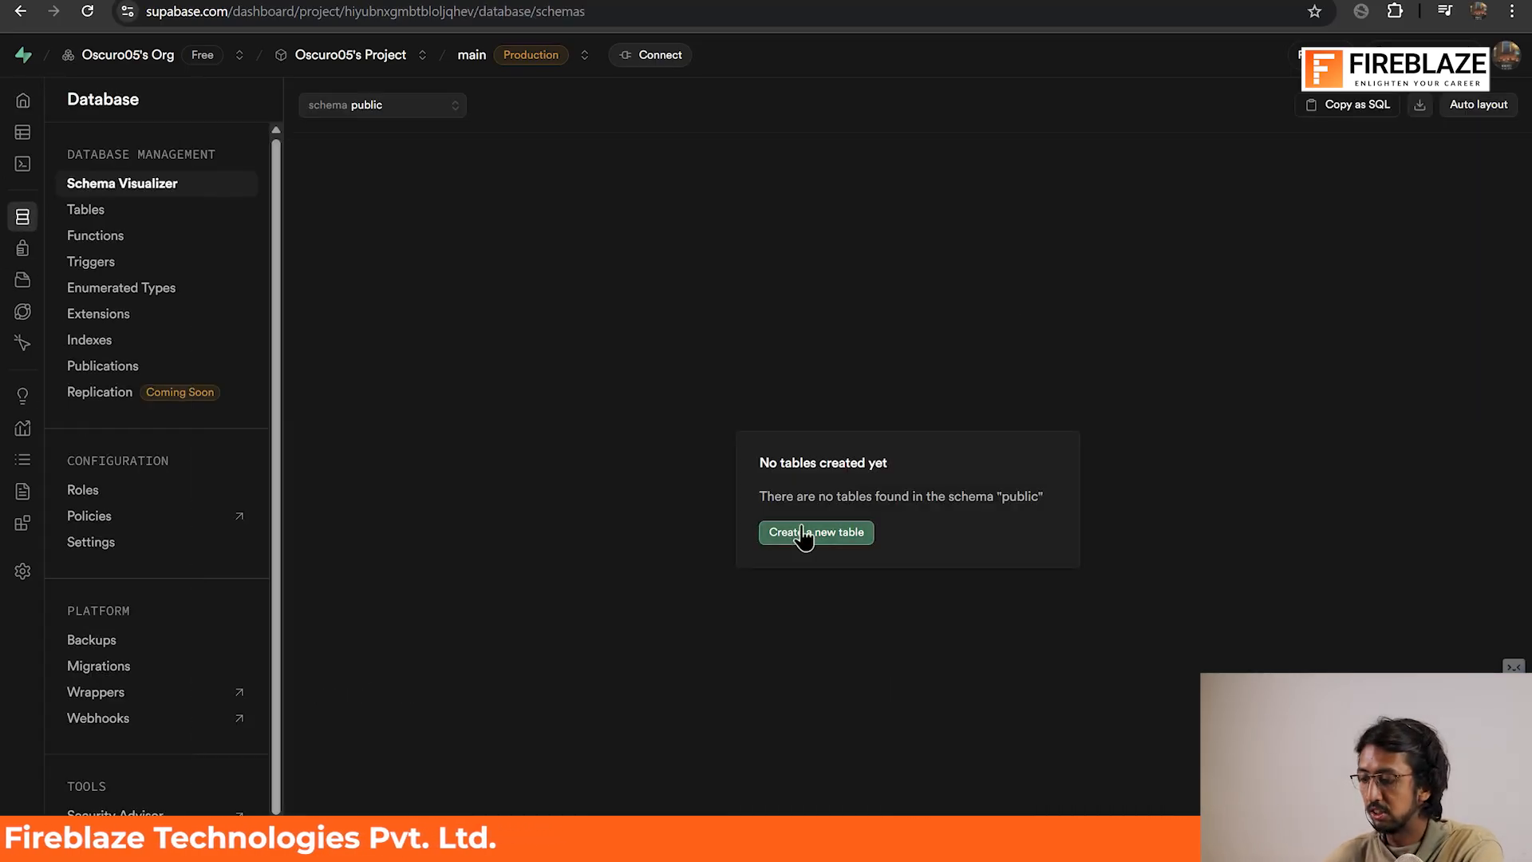
Step: Open the project's database settings and bring up its connection details
{"action": "mouse_move", "coordinate": [51, 209]}
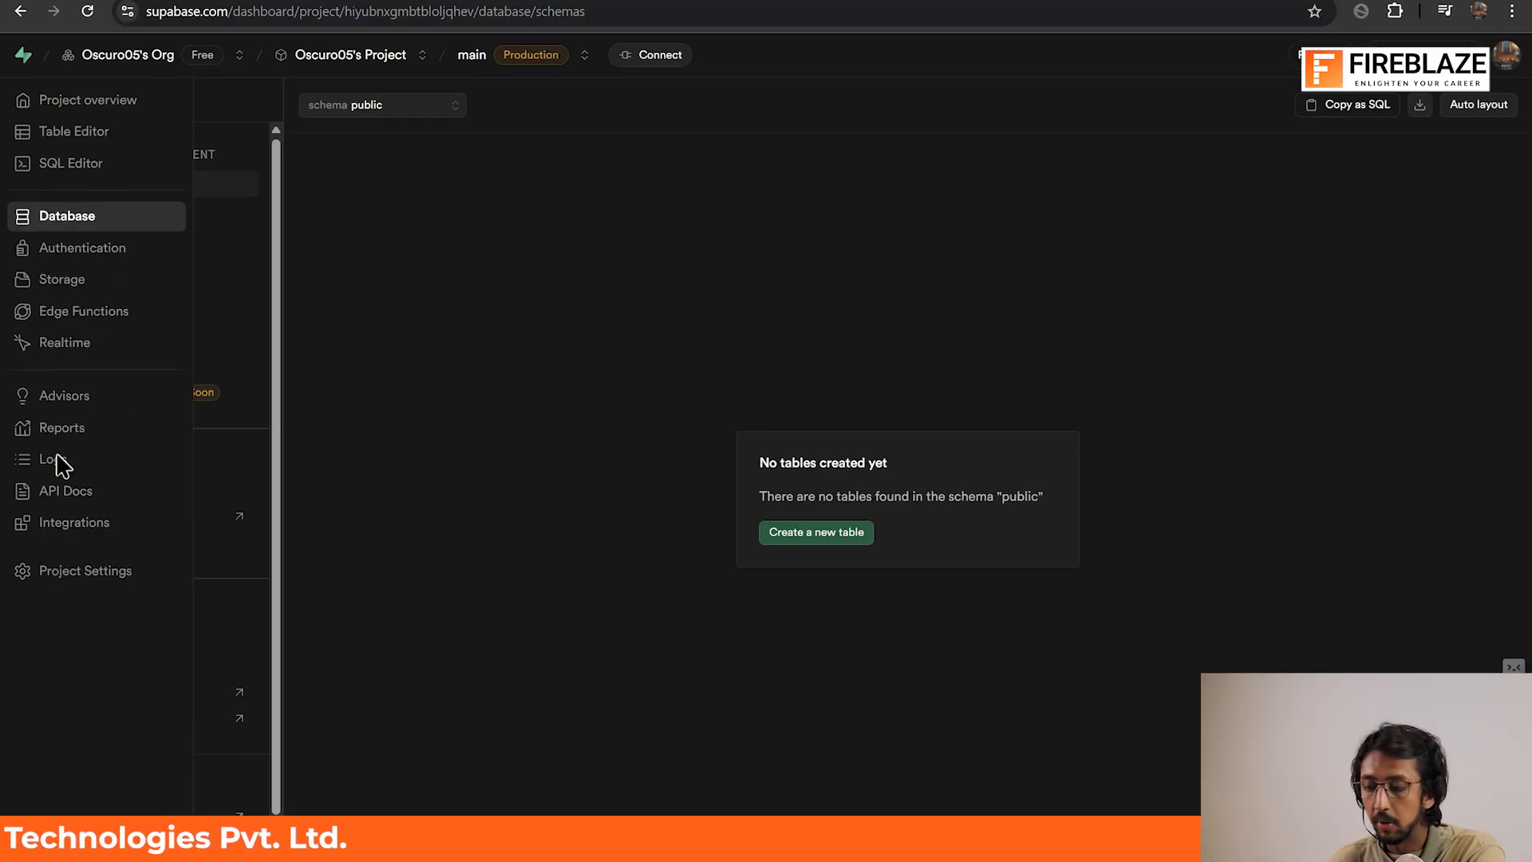
{"action": "left_click", "coordinate": [62, 580]}
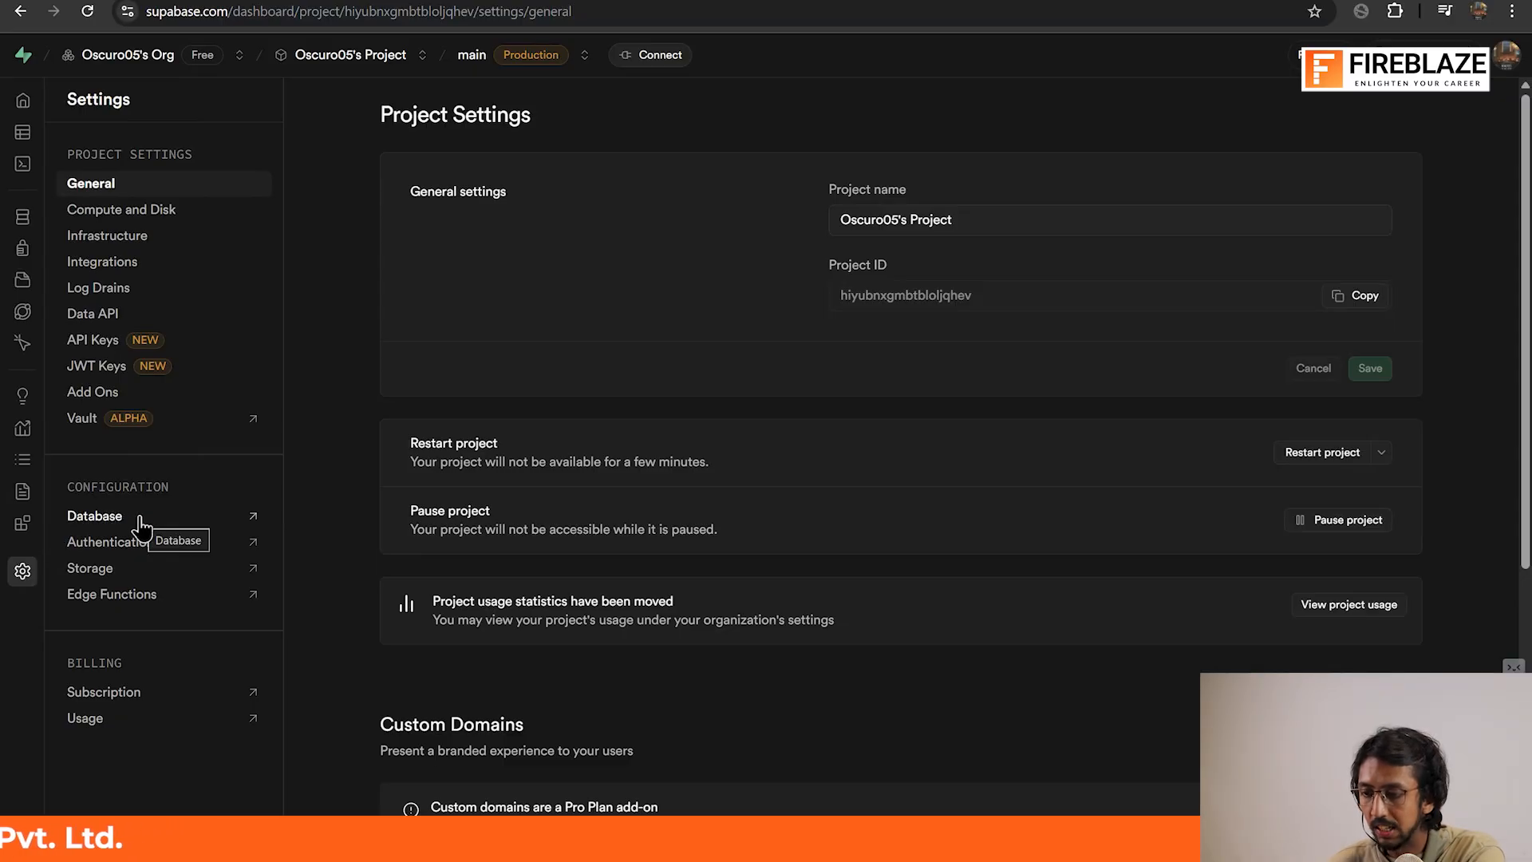
{"action": "left_click", "coordinate": [140, 526]}
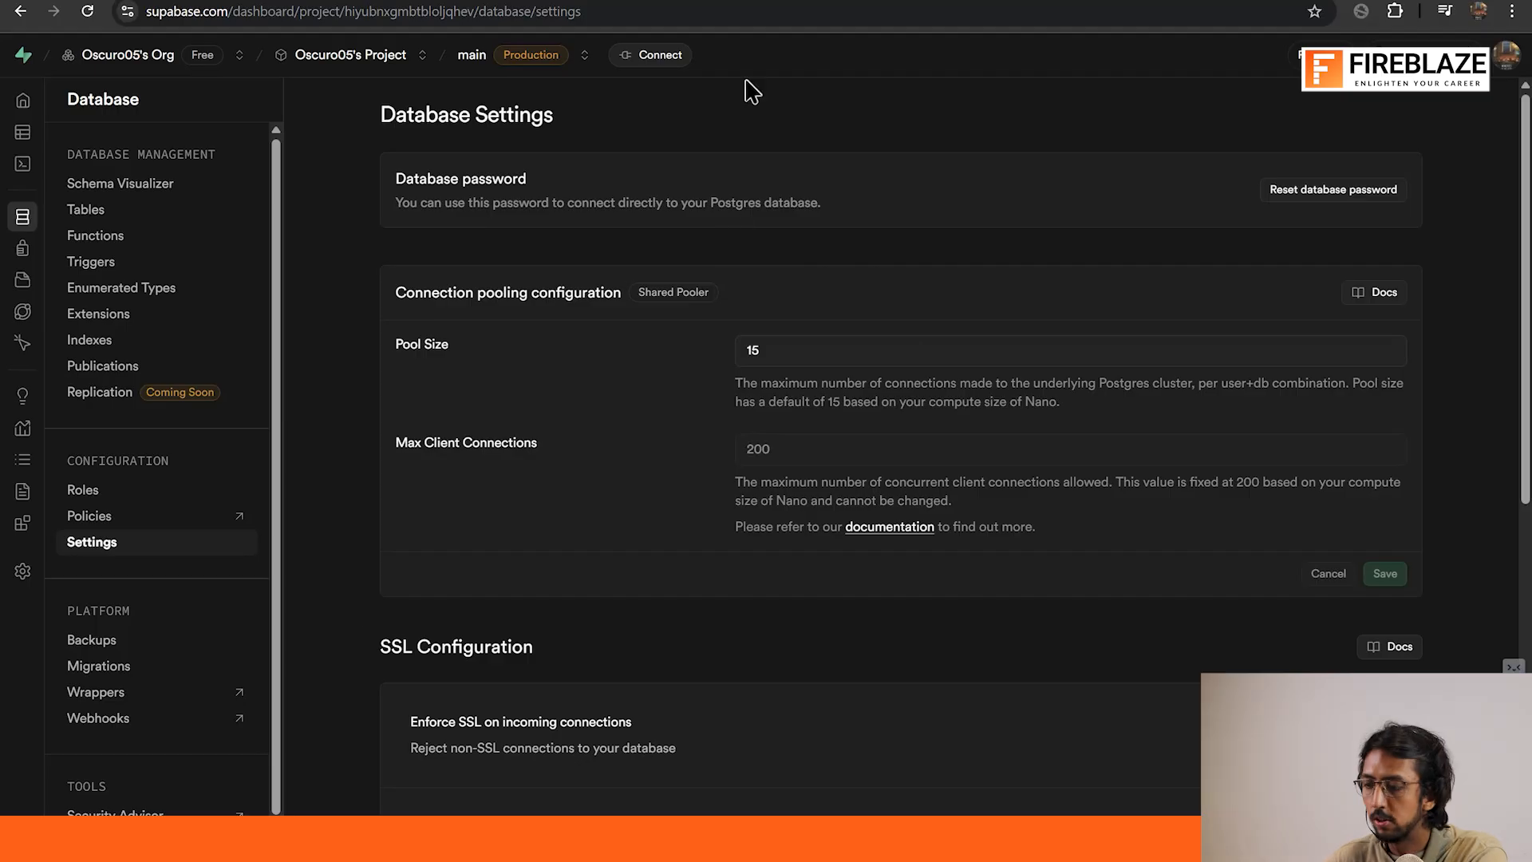
{"action": "left_click", "coordinate": [662, 57]}
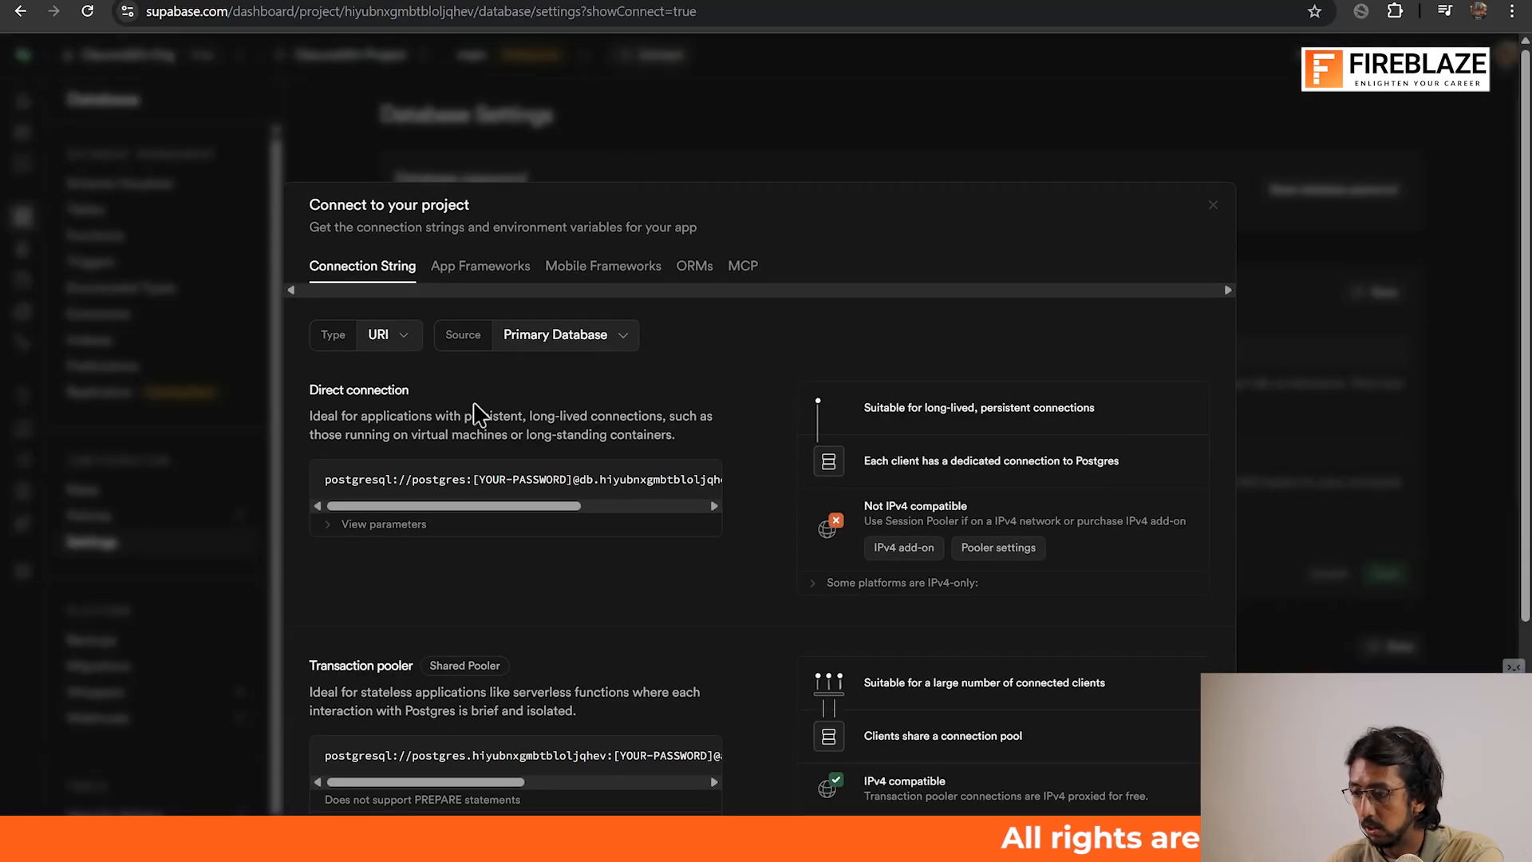
Step: Review the direct, transaction pooler and session pooler connection strings and set the connection string type to PSQL
{"action": "scroll", "coordinate": [605, 549], "scroll_direction": "down", "scroll_amount": 5}
{"action": "scroll", "coordinate": [608, 549], "scroll_direction": "up", "scroll_amount": 5}
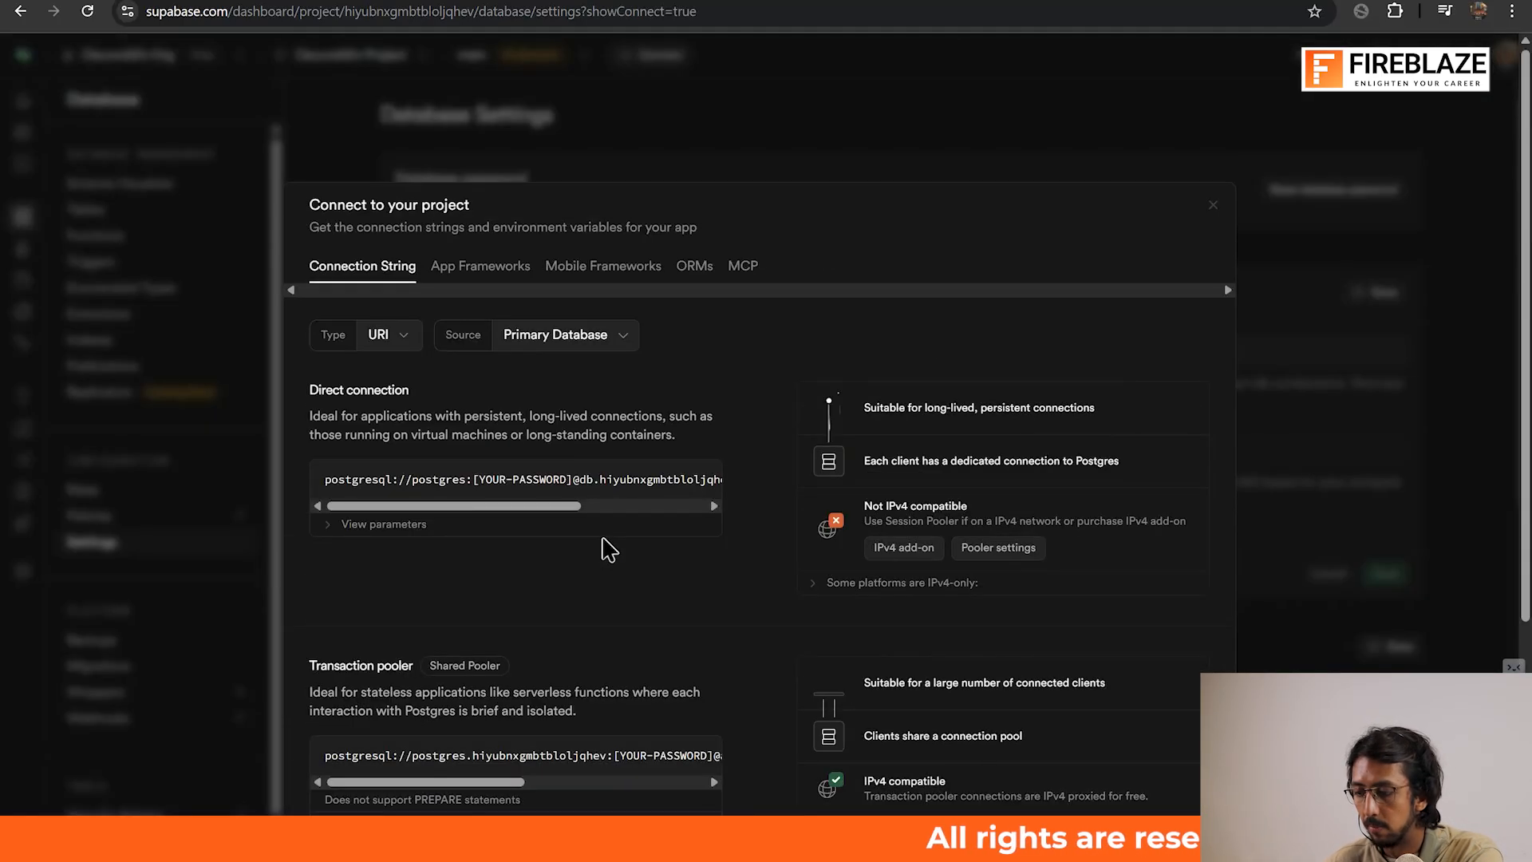
{"action": "scroll", "coordinate": [608, 549], "scroll_direction": "down", "scroll_amount": 5}
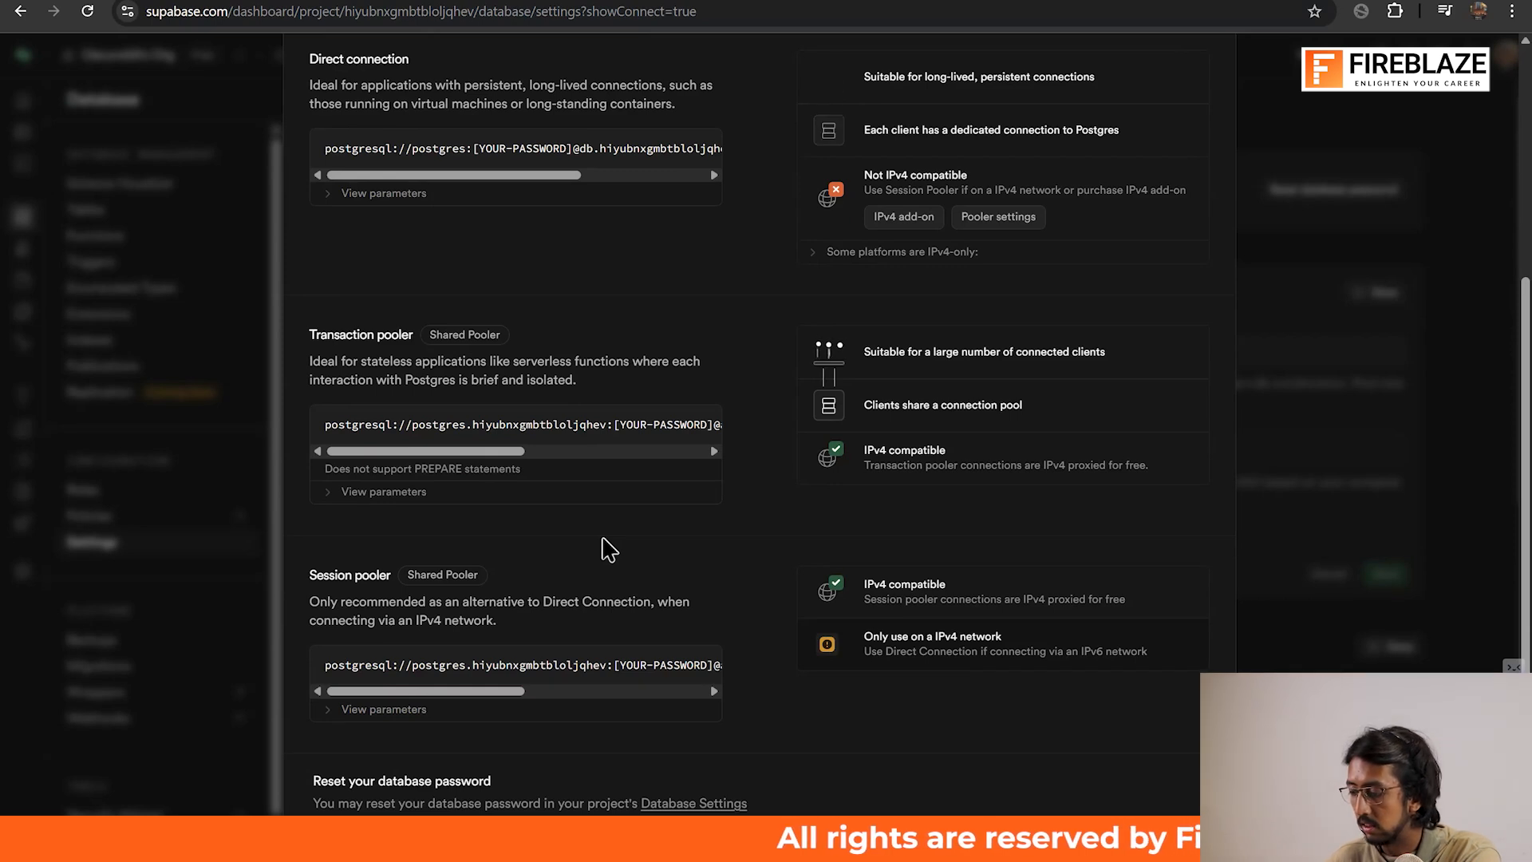
{"action": "scroll", "coordinate": [607, 549], "scroll_direction": "up", "scroll_amount": 3}
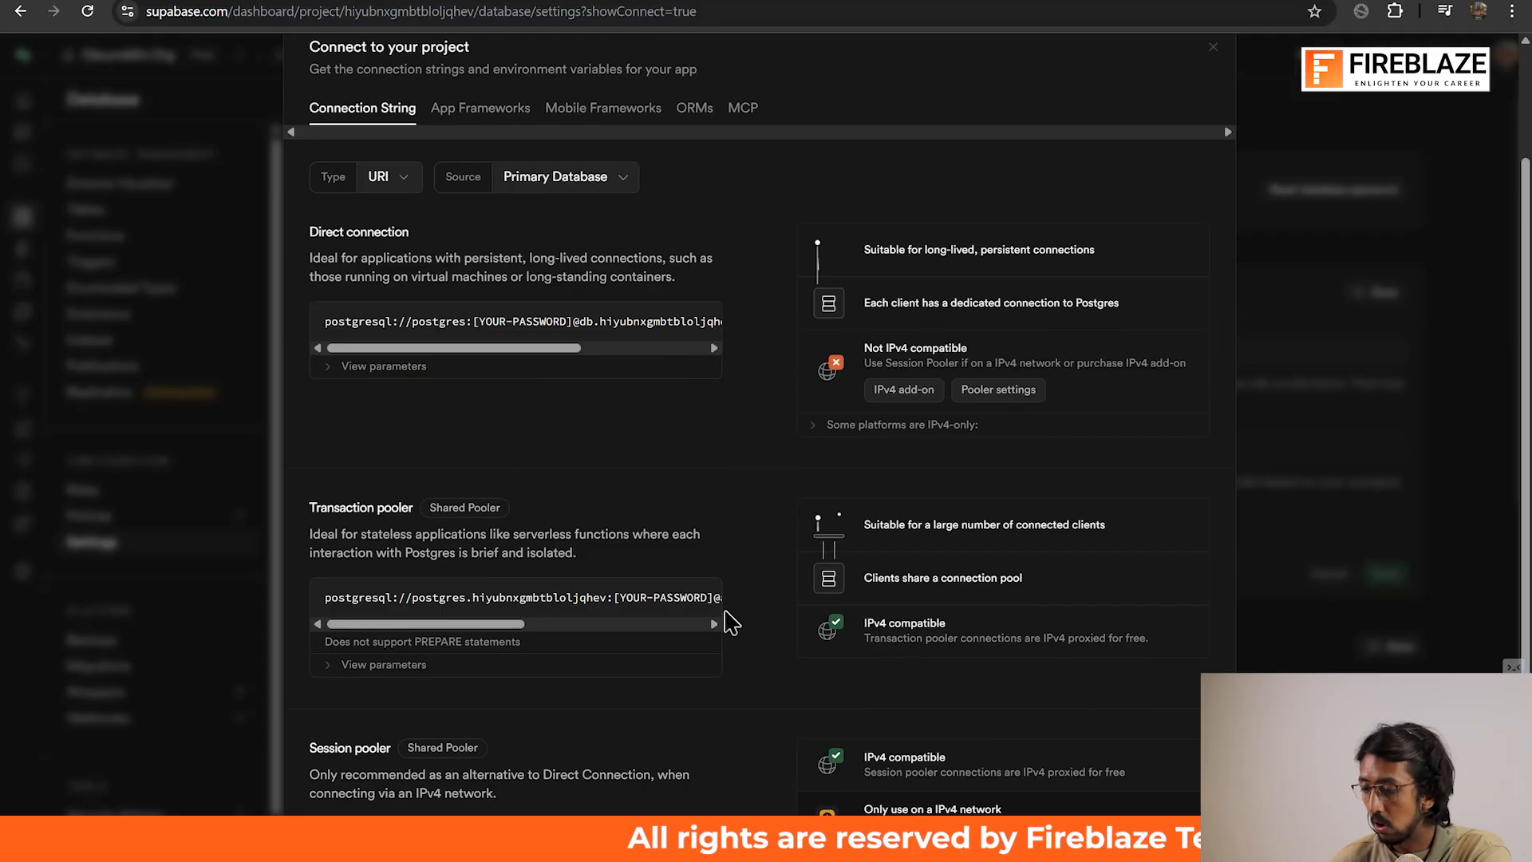
{"action": "scroll", "coordinate": [731, 622], "scroll_direction": "up", "scroll_amount": 1}
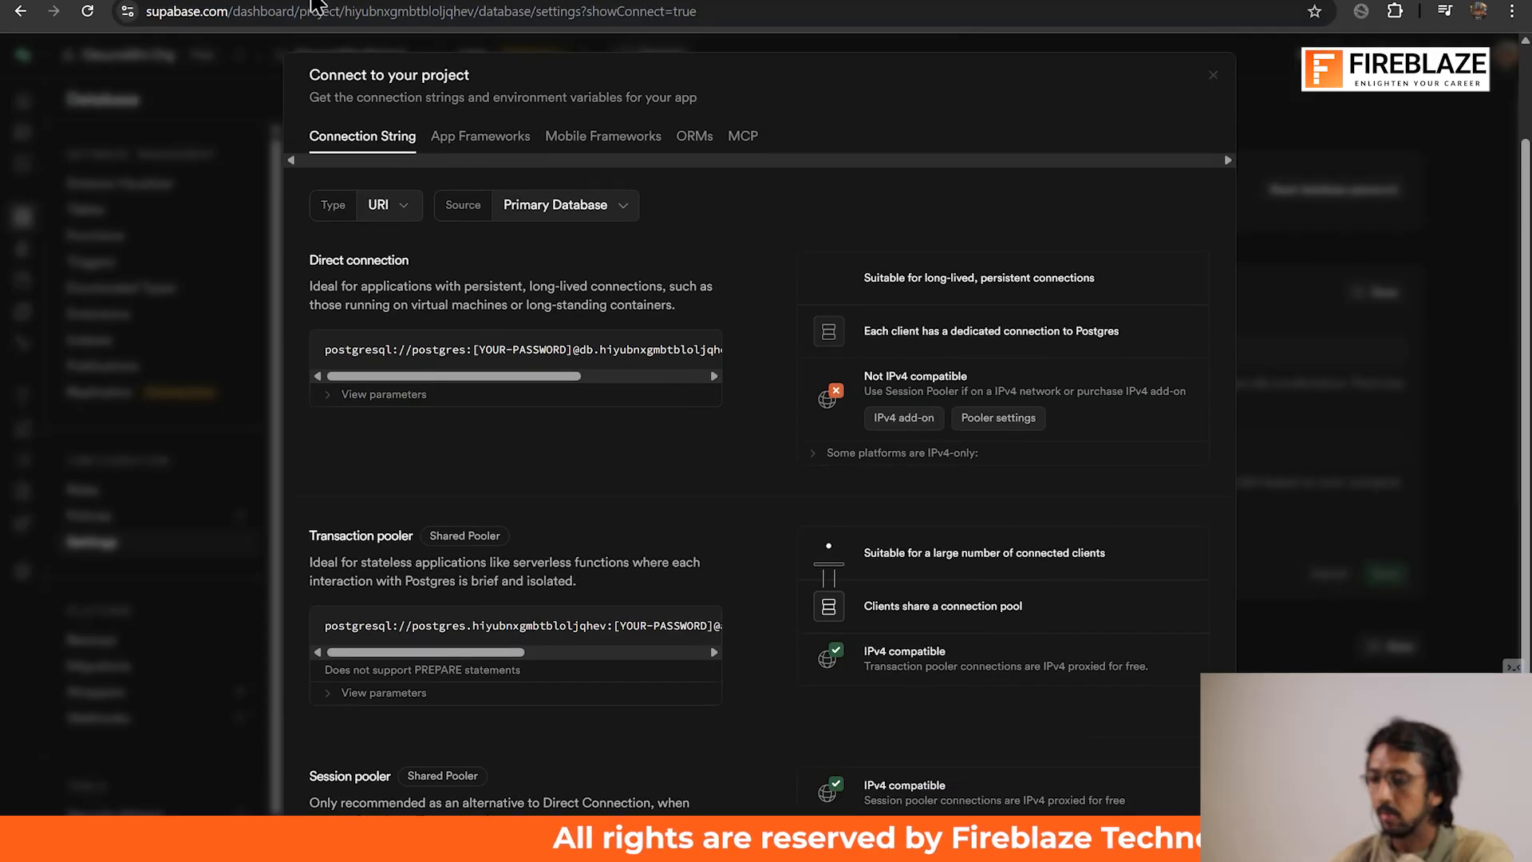
{"action": "left_click", "coordinate": [395, 209]}
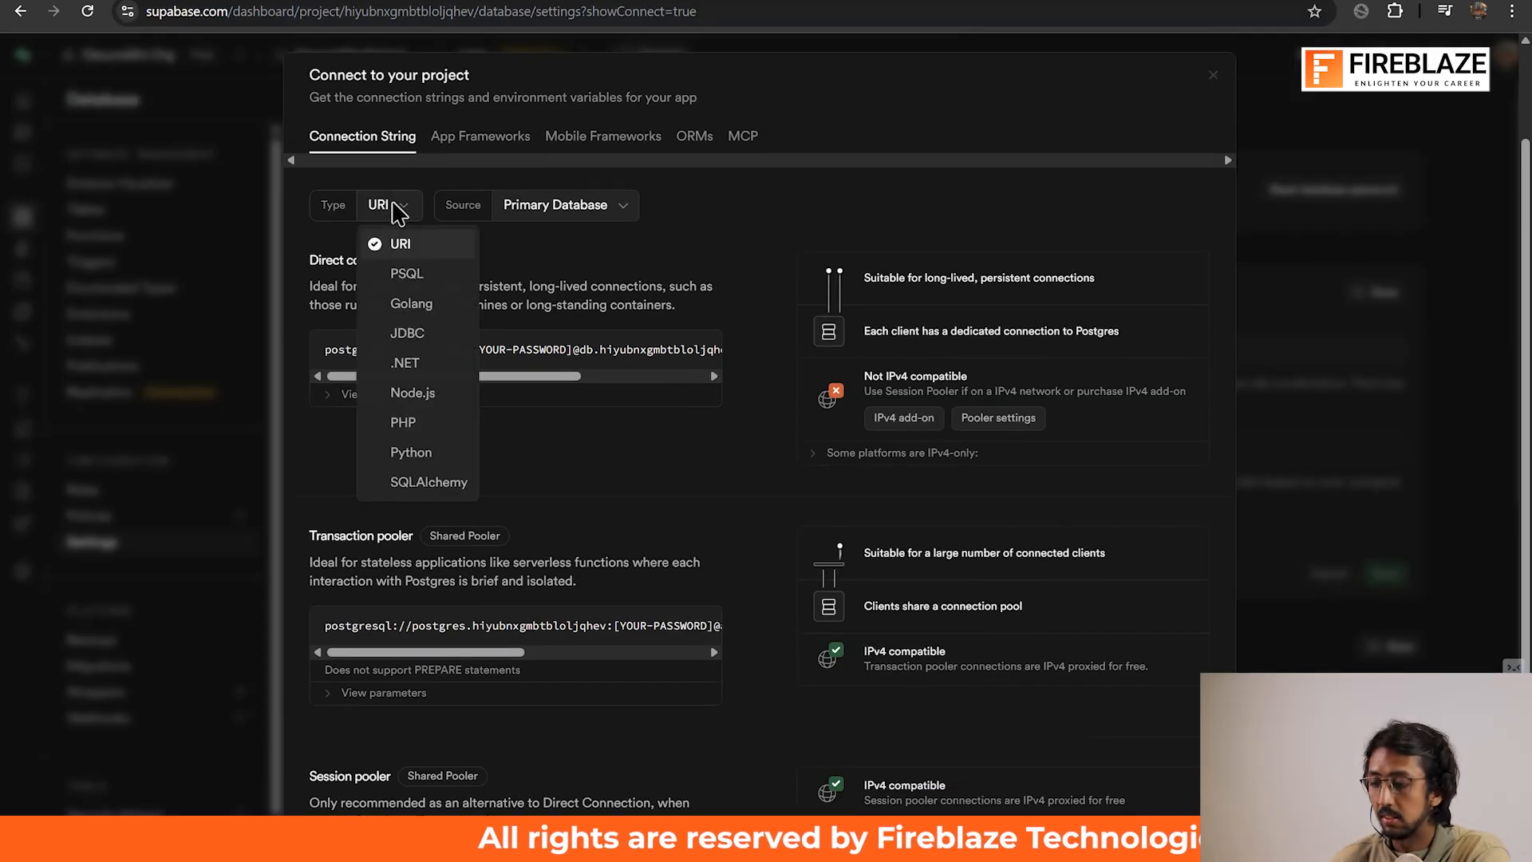
{"action": "left_click", "coordinate": [431, 279]}
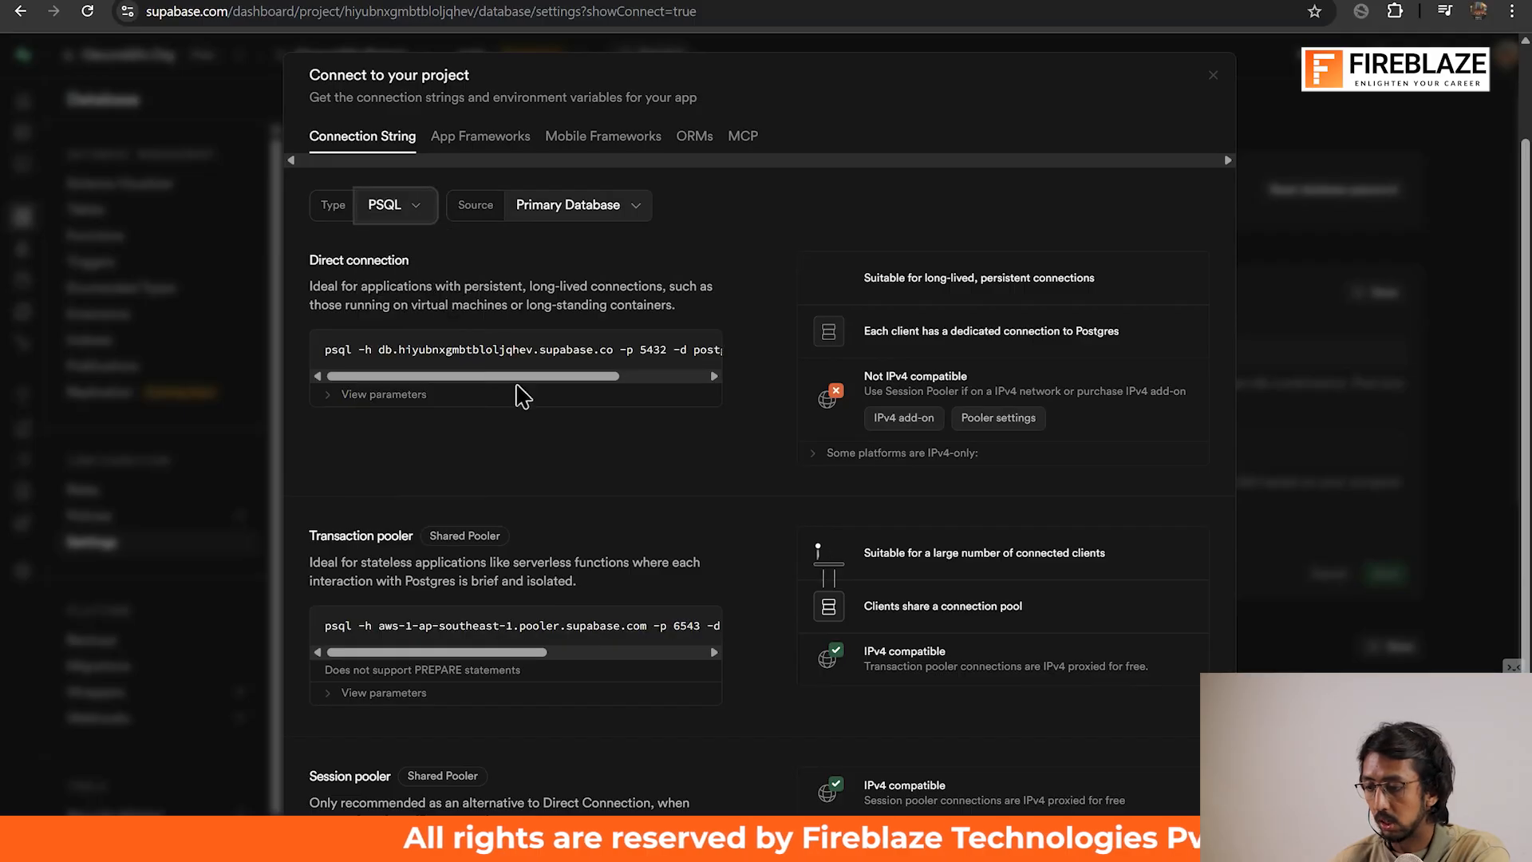
Step: Switch to the n8n workflow and start a new Postgres credential in the Postgres Chat Memory node
{"action": "key", "text": "super+Tab"}
{"action": "key", "text": "Left"}
{"action": "key", "text": "Down"}
{"action": "key", "text": "Up"}
{"action": "key", "text": "Return"}
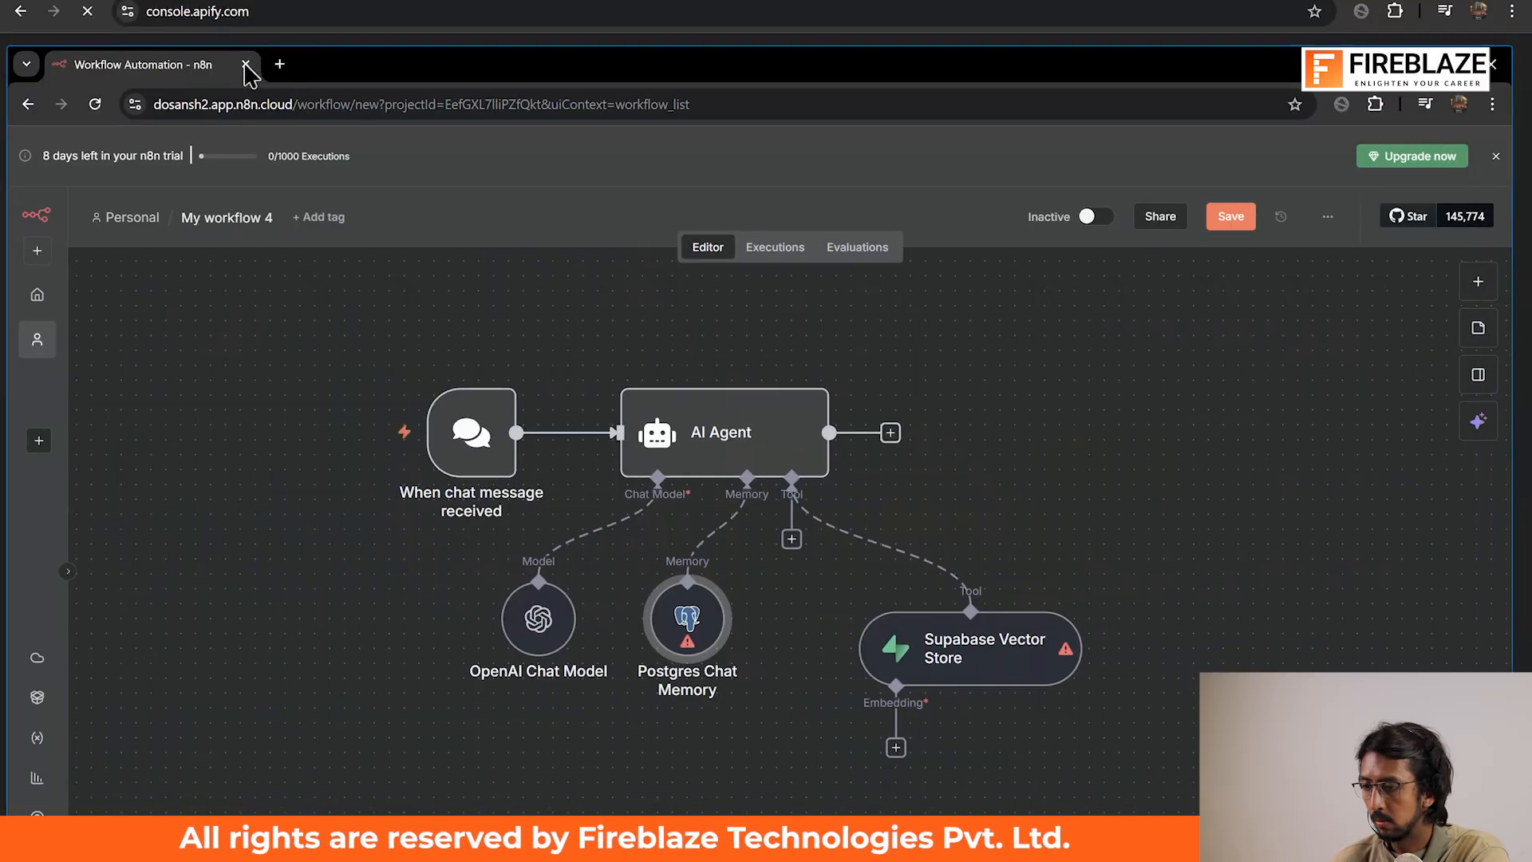
{"action": "double_click", "coordinate": [316, 71]}
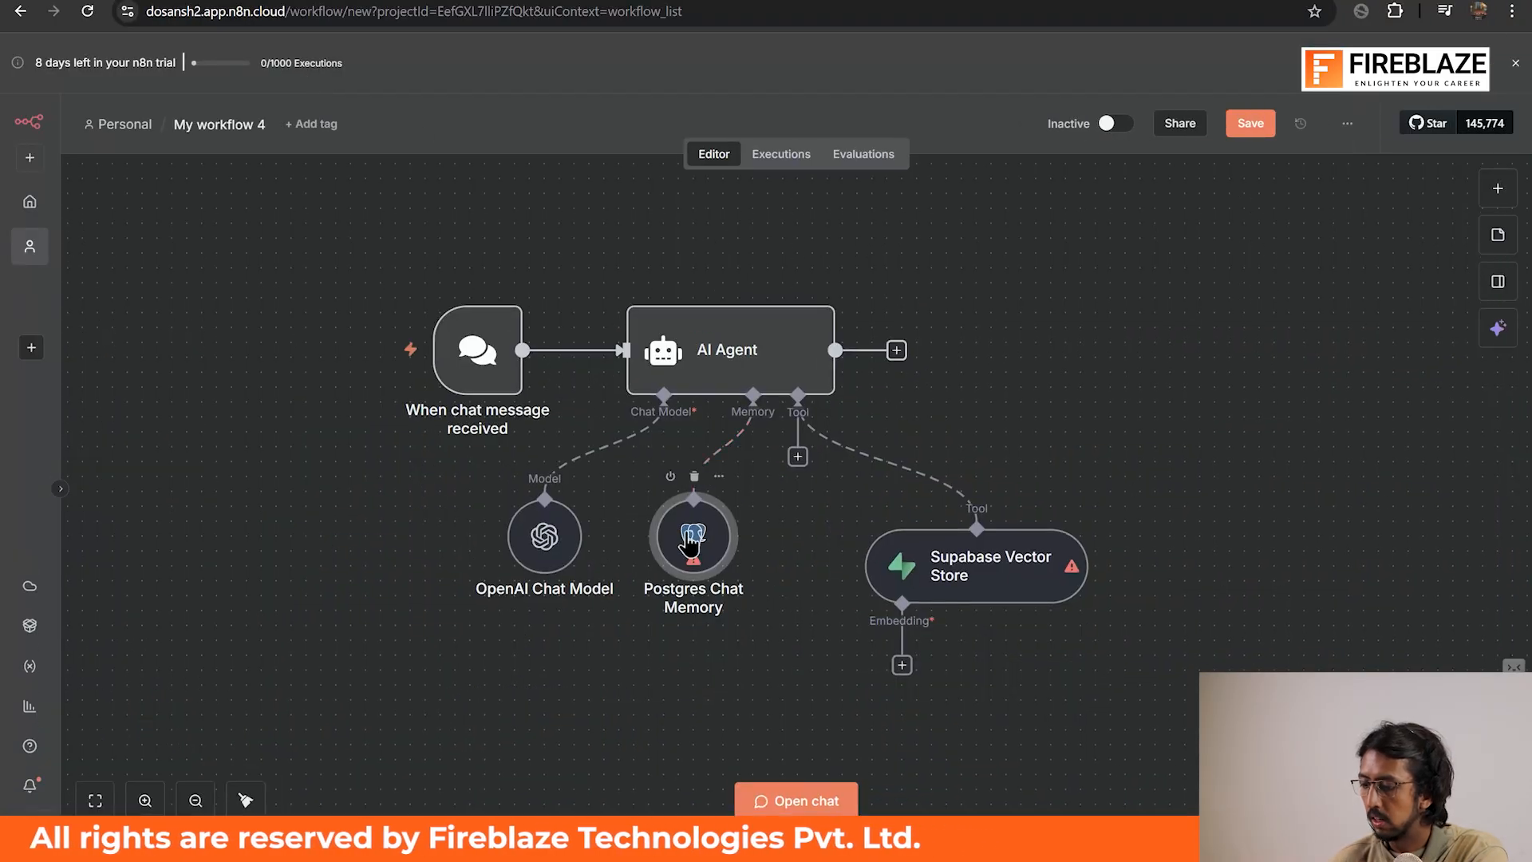
{"action": "double_click", "coordinate": [691, 541]}
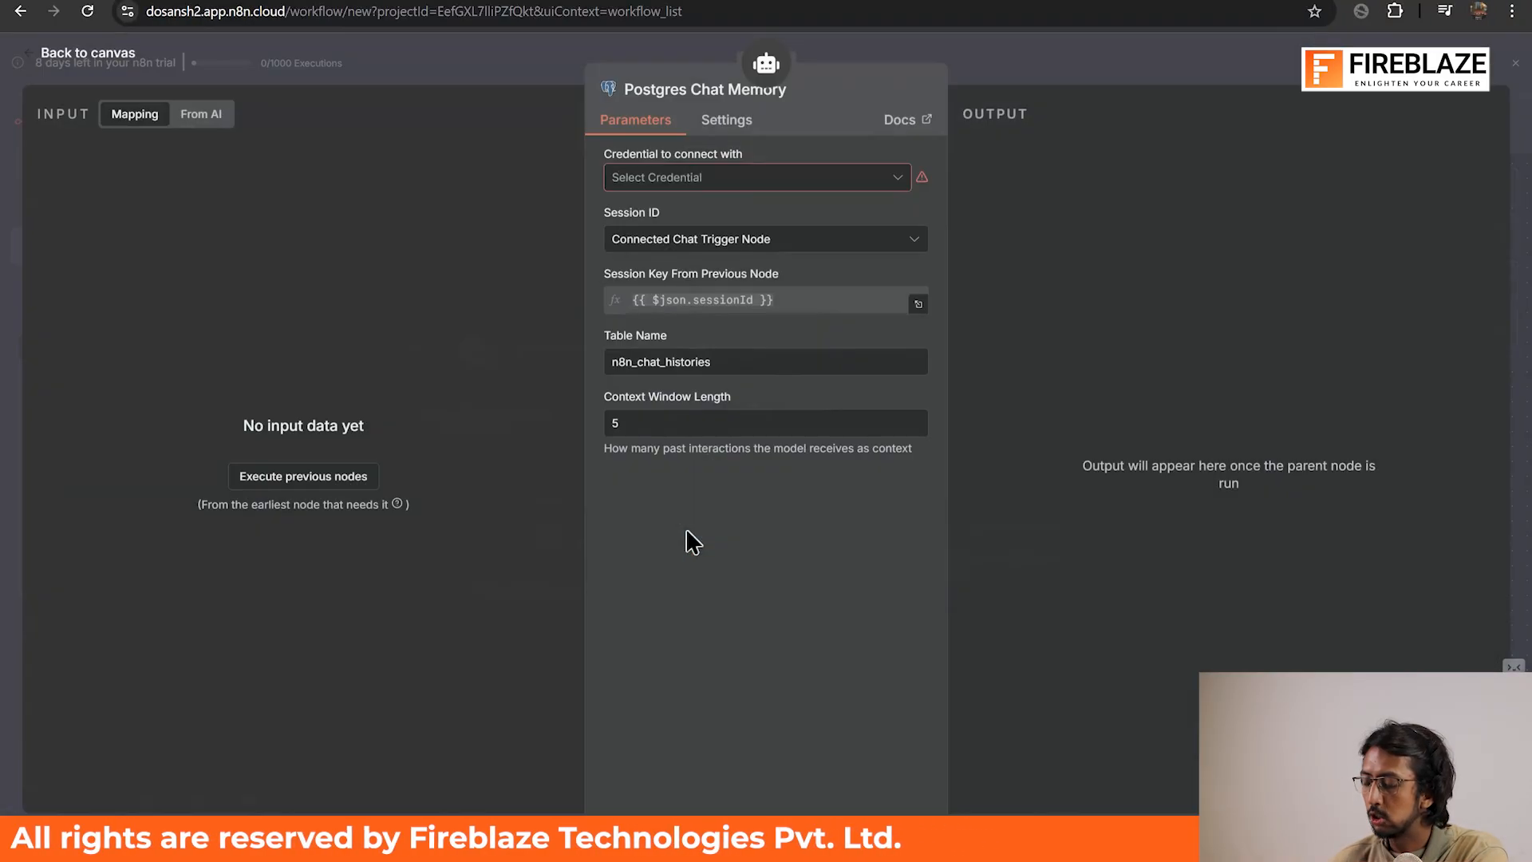
{"action": "left_click", "coordinate": [710, 180]}
{"action": "left_click", "coordinate": [716, 233]}
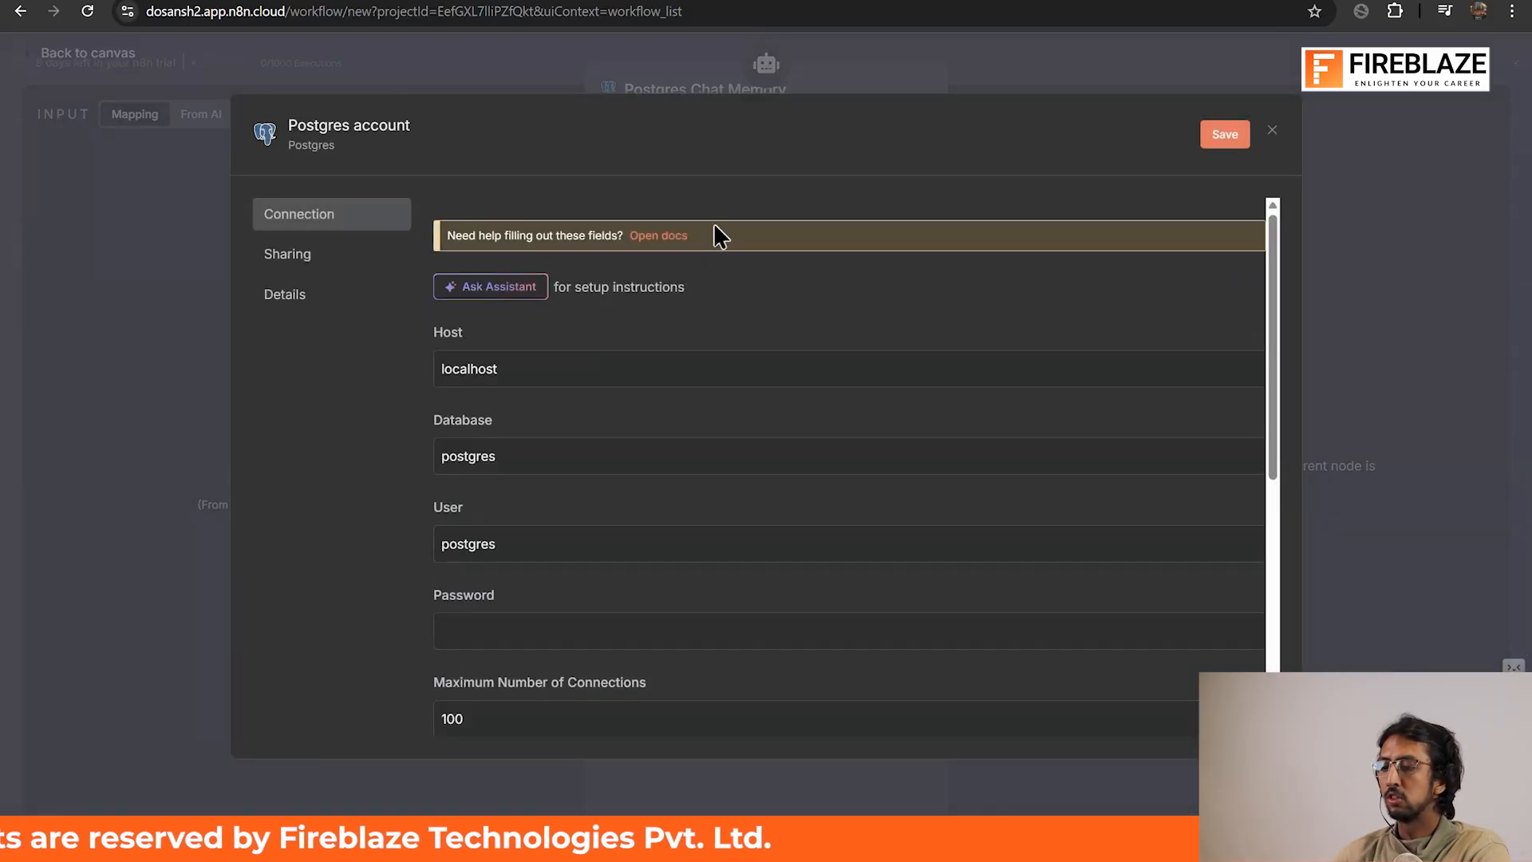
{"action": "scroll", "coordinate": [690, 367], "scroll_direction": "down", "scroll_amount": 1}
{"action": "scroll", "coordinate": [690, 368], "scroll_direction": "down", "scroll_amount": 1}
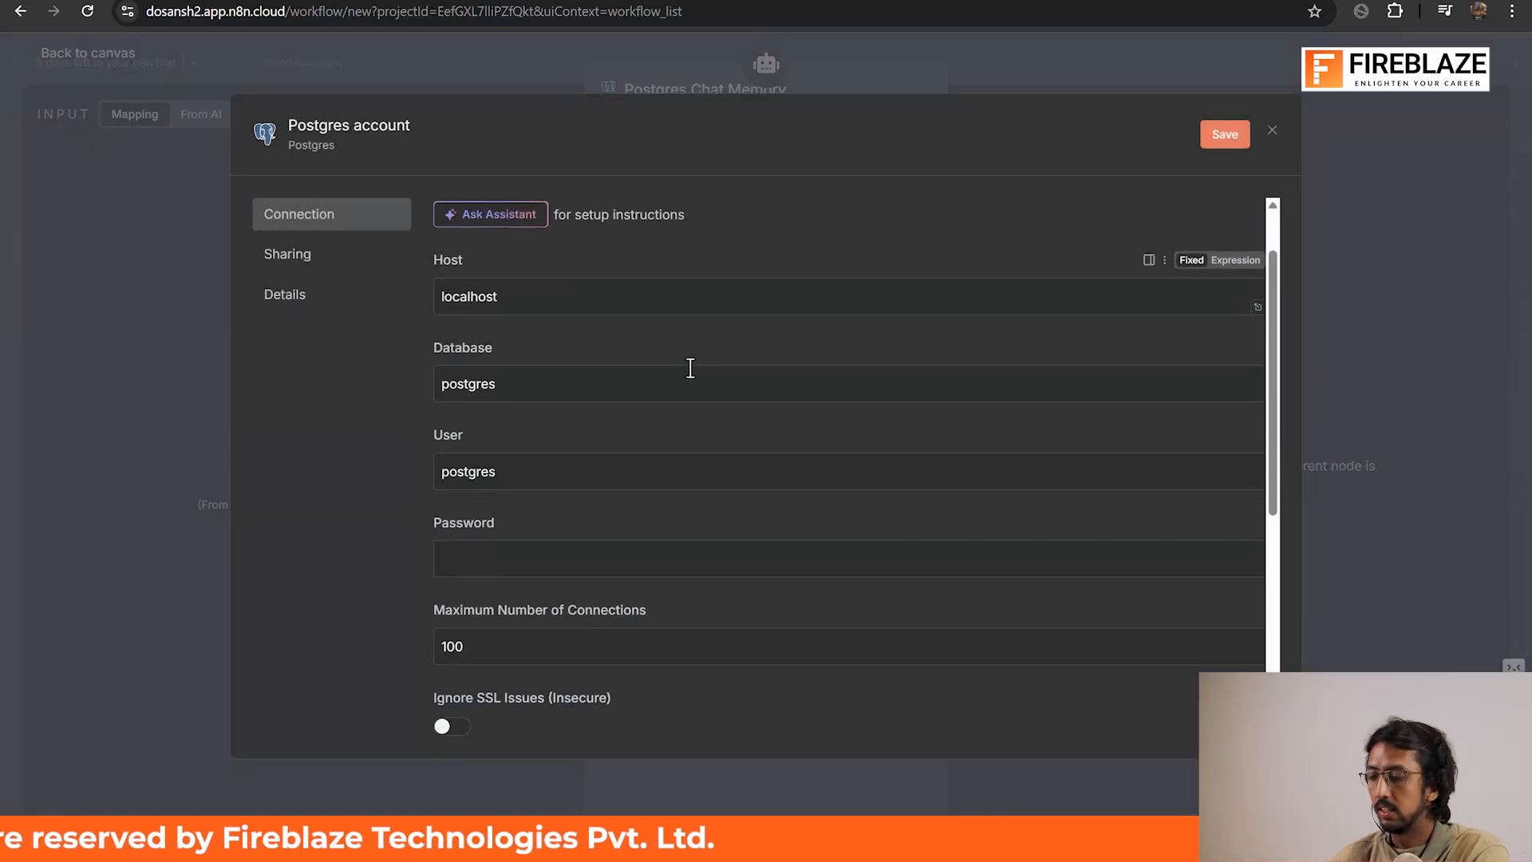
Step: Set the credential's host to aws-1-ap-southeast-1.pooler.supabase.com, copied from Supabase's transaction pooler connection string
{"action": "double_click", "coordinate": [585, 304]}
{"action": "key", "text": "alt+Tab"}
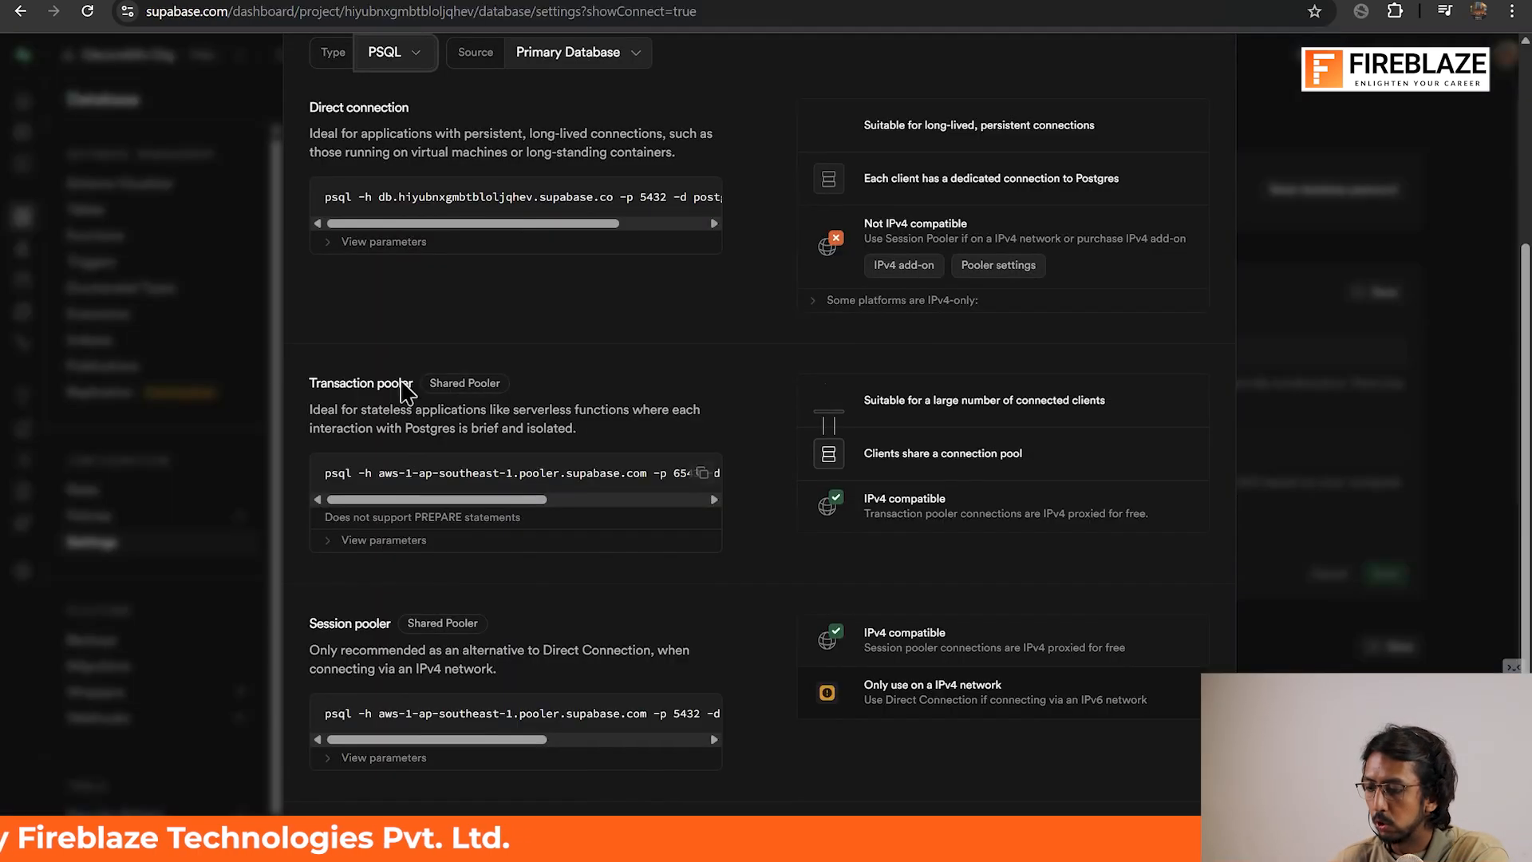
{"action": "left_click", "coordinate": [471, 335]}
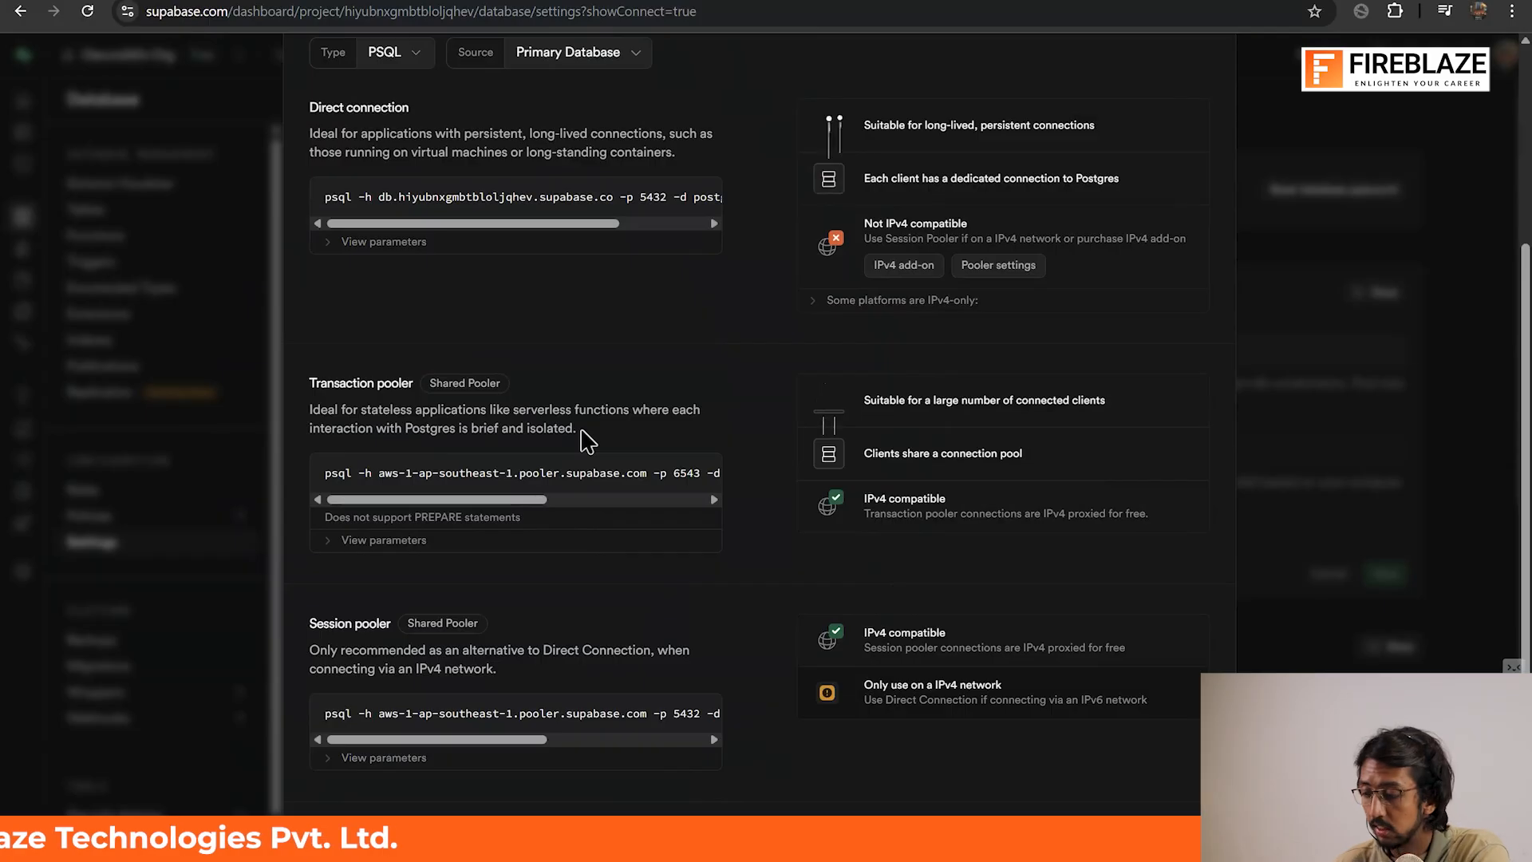
{"action": "key", "text": "alt+Tab"}
{"action": "key", "text": "alt+Tab"}
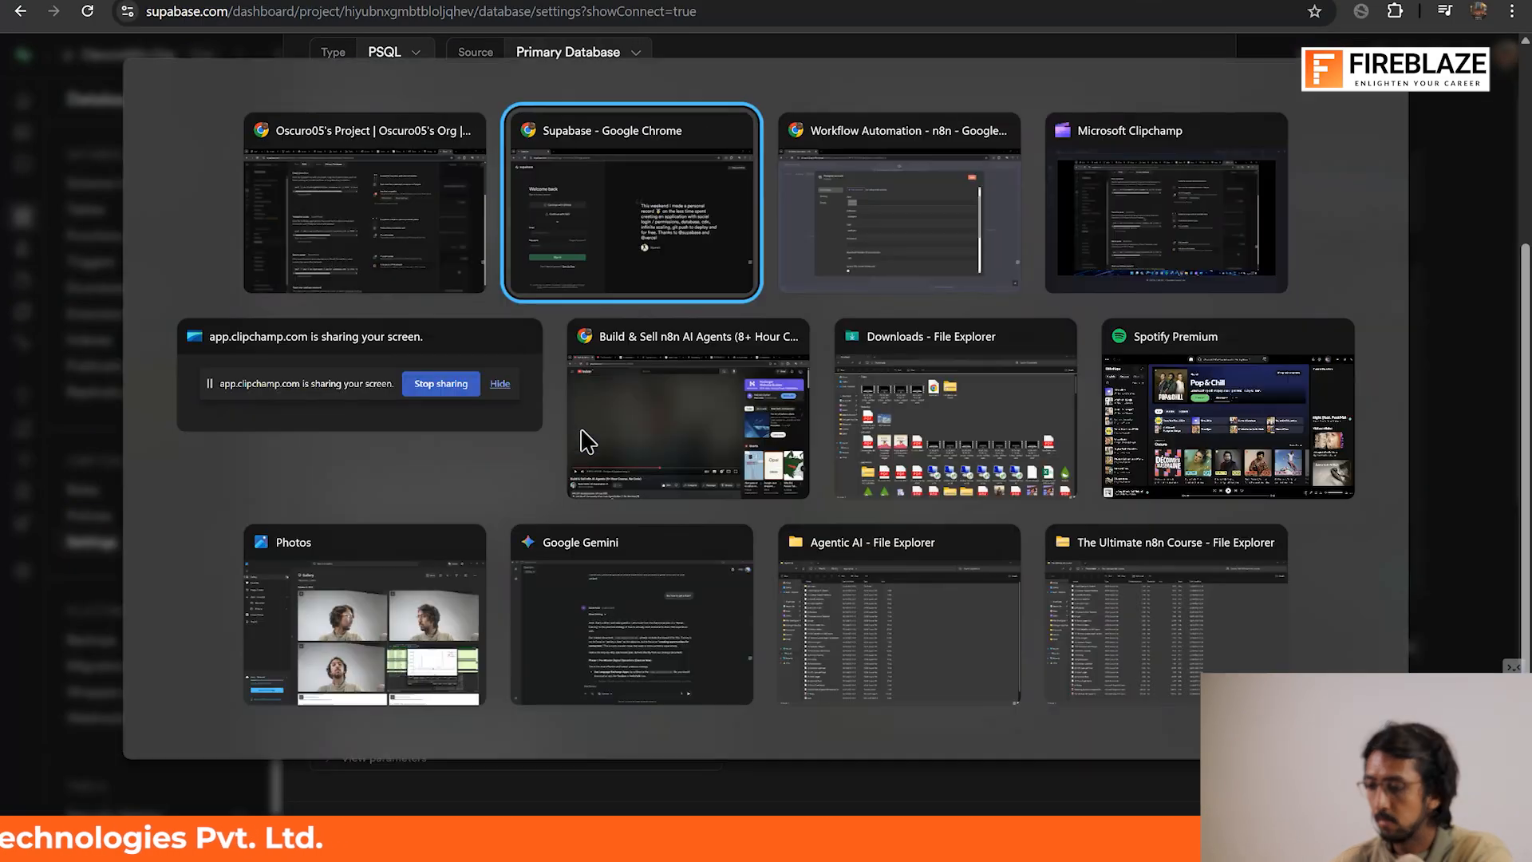
{"action": "key", "text": "alt+Tab"}
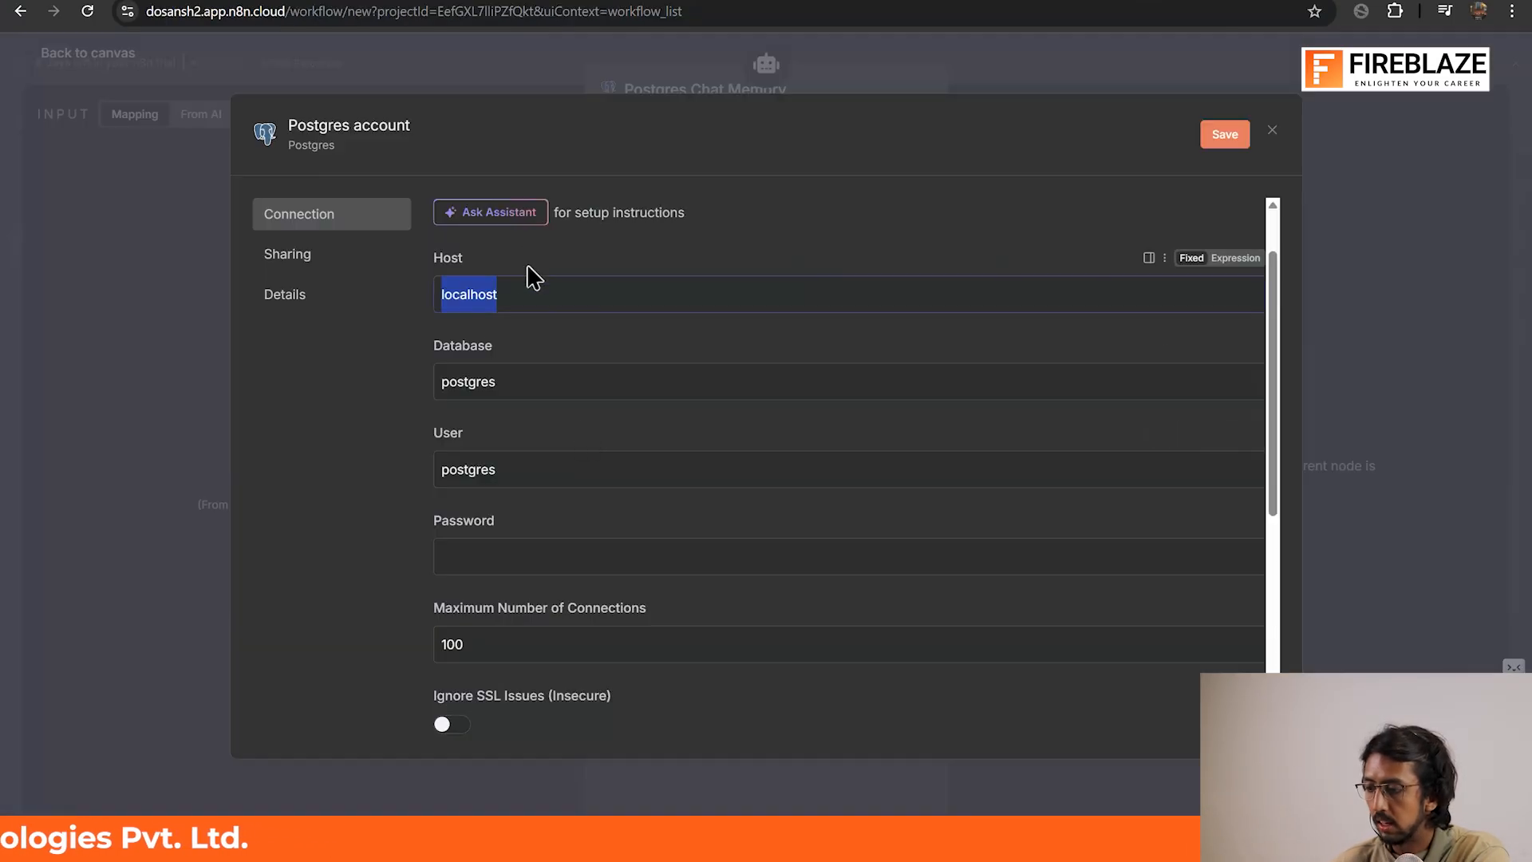
{"action": "key", "text": "alt+Tab"}
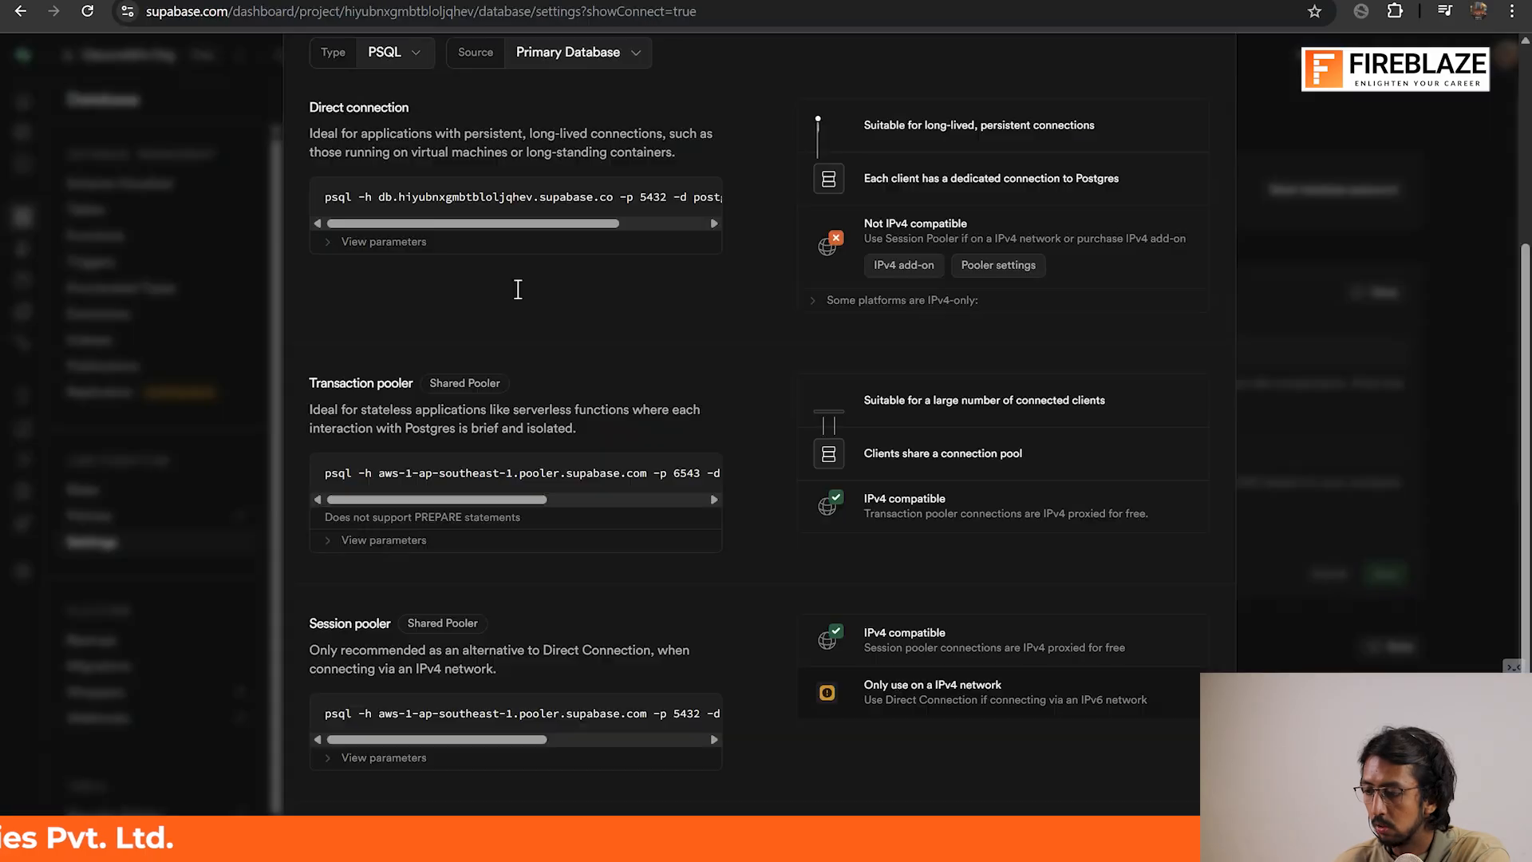
{"action": "left_click_drag", "start_coordinate": [379, 473], "coordinate": [644, 471]}
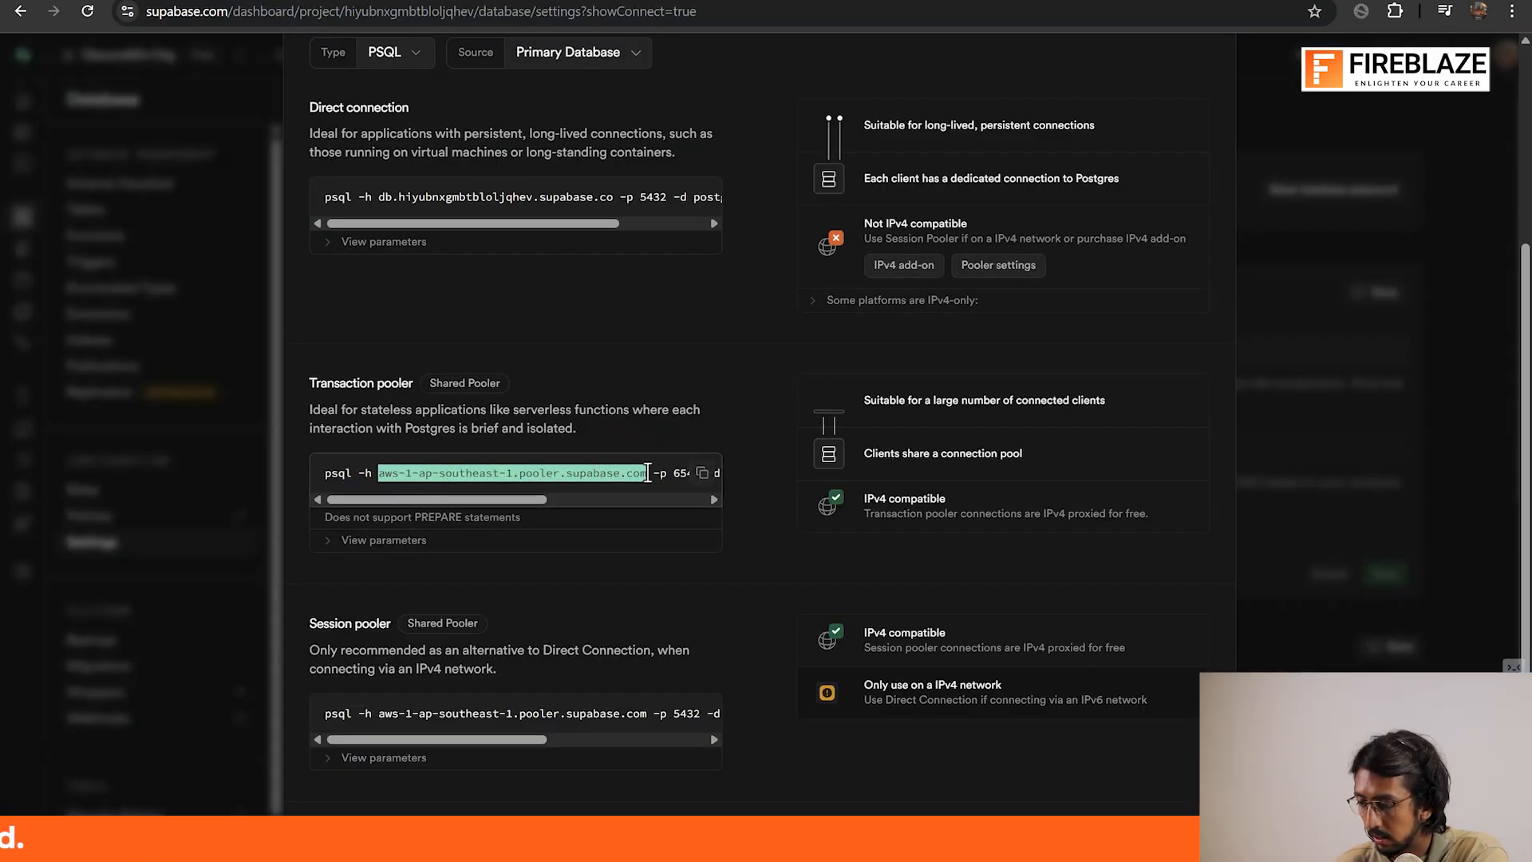
{"action": "right_click", "coordinate": [570, 471]}
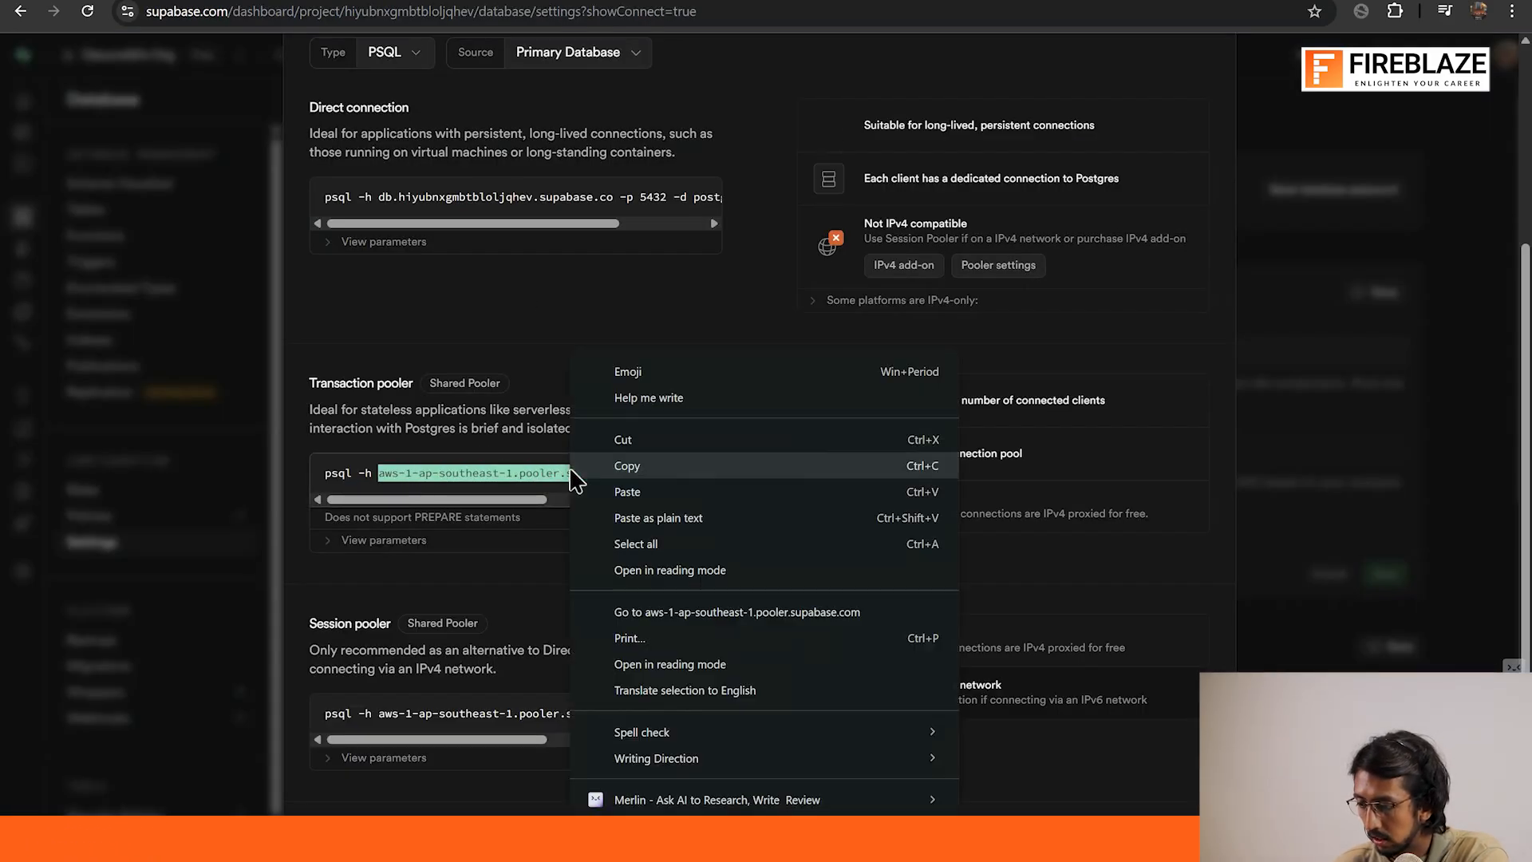
{"action": "left_click", "coordinate": [659, 472]}
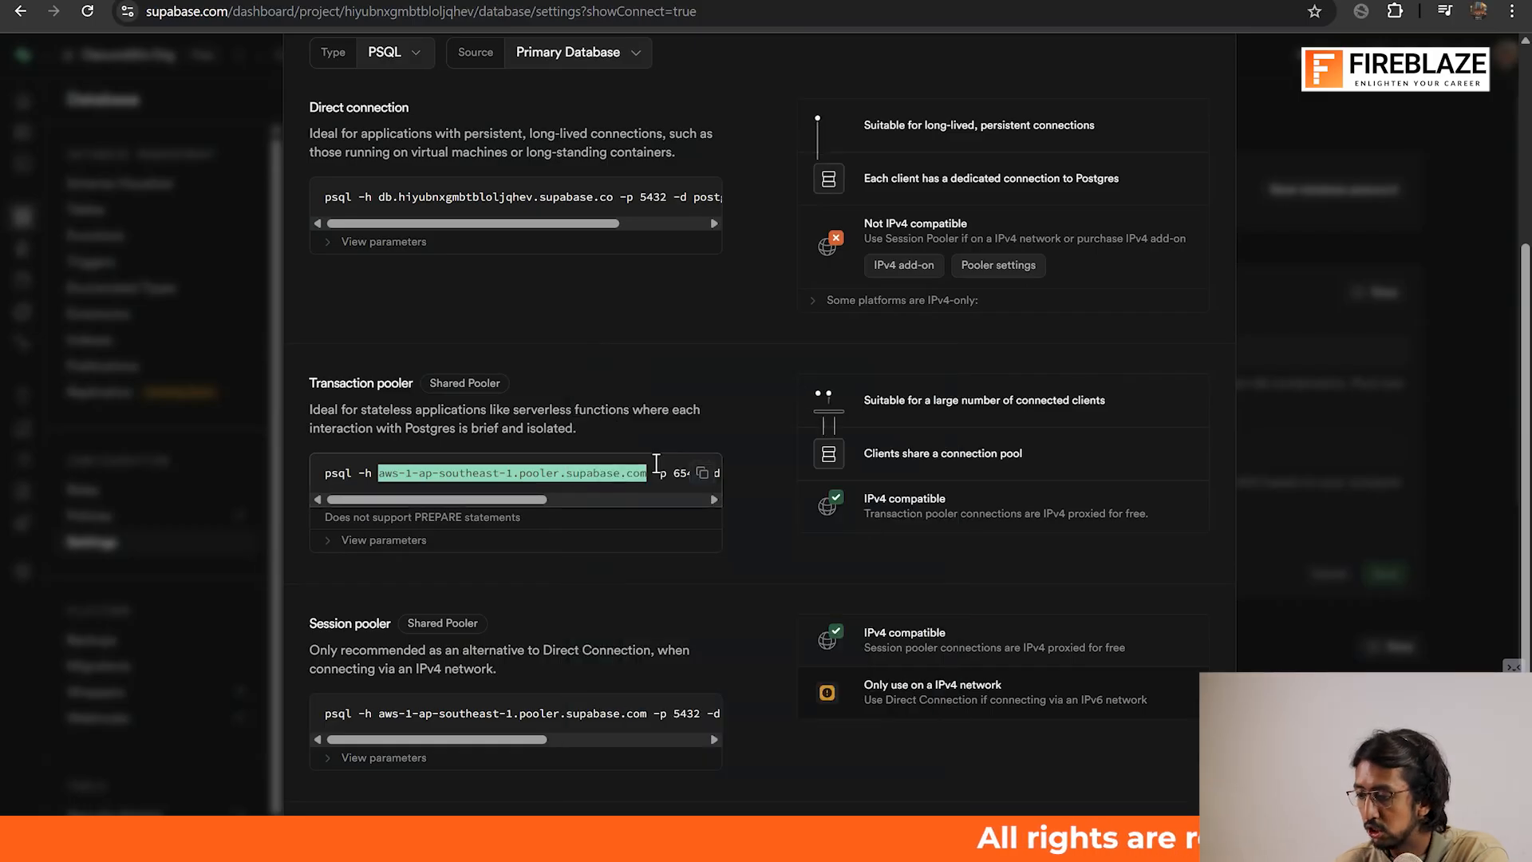
{"action": "key", "text": "alt+Tab"}
{"action": "key", "text": "alt+shift+Tab"}
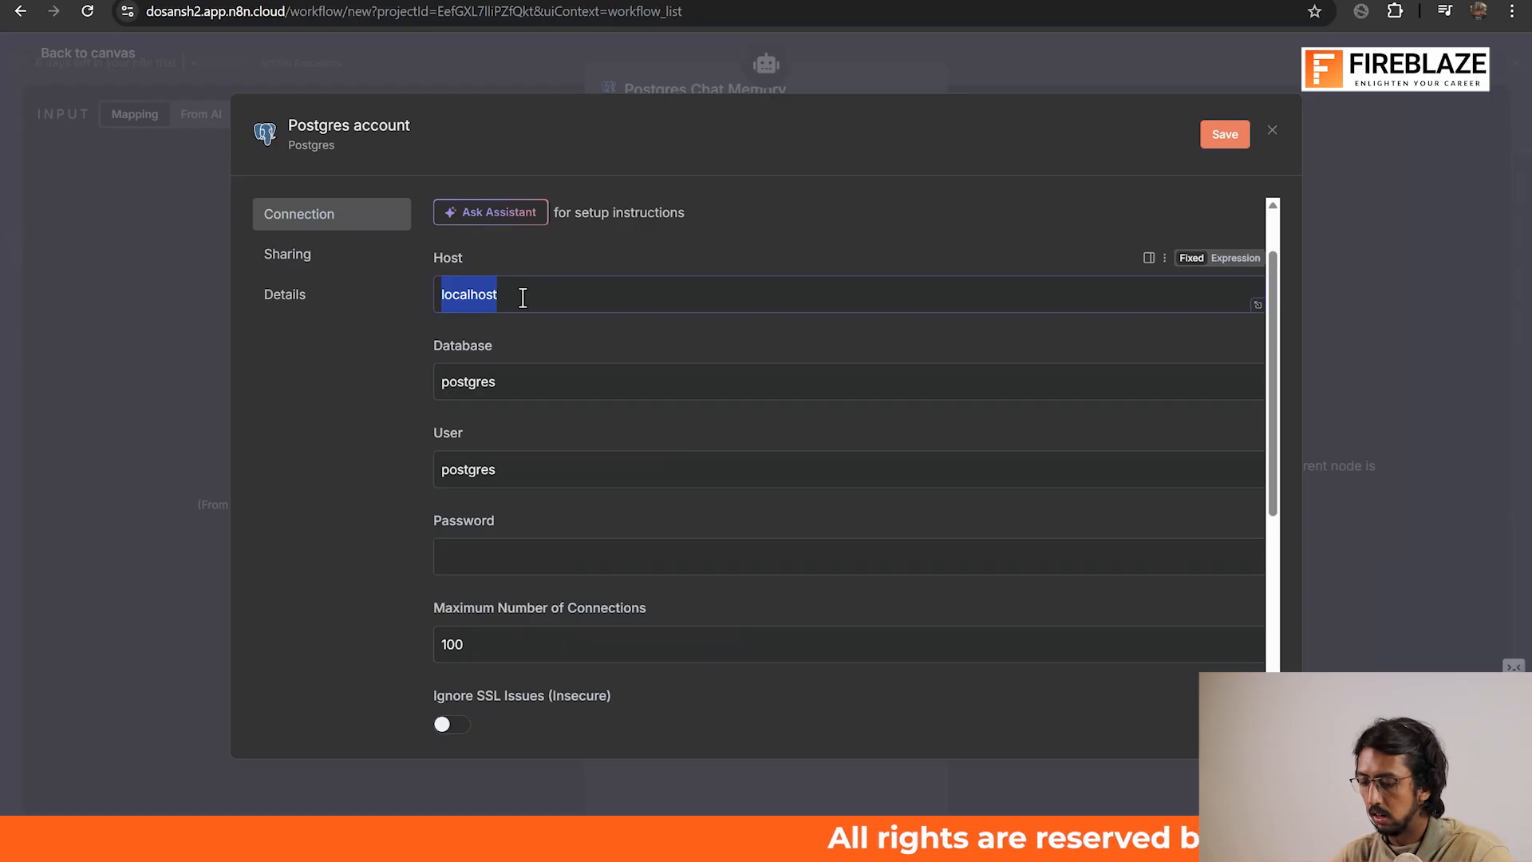
{"action": "key", "text": "ctrl+v"}
Step: Set the credential's database to postgres, copied from the -d value of Supabase's transaction pooler string
{"action": "left_click", "coordinate": [557, 372]}
{"action": "key", "text": "ctrl+a"}
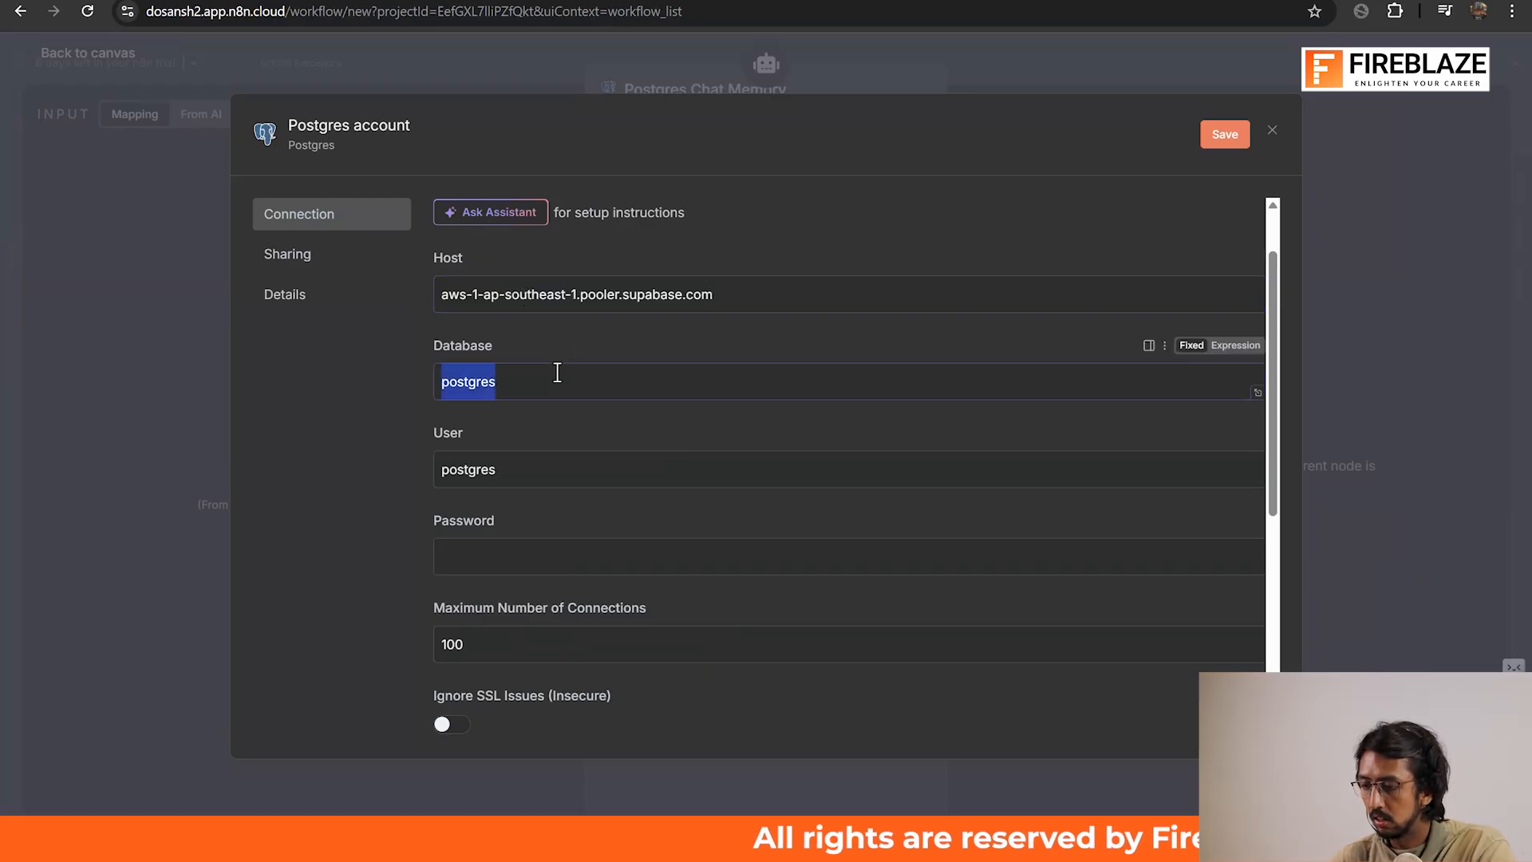
{"action": "key", "text": "alt+Tab"}
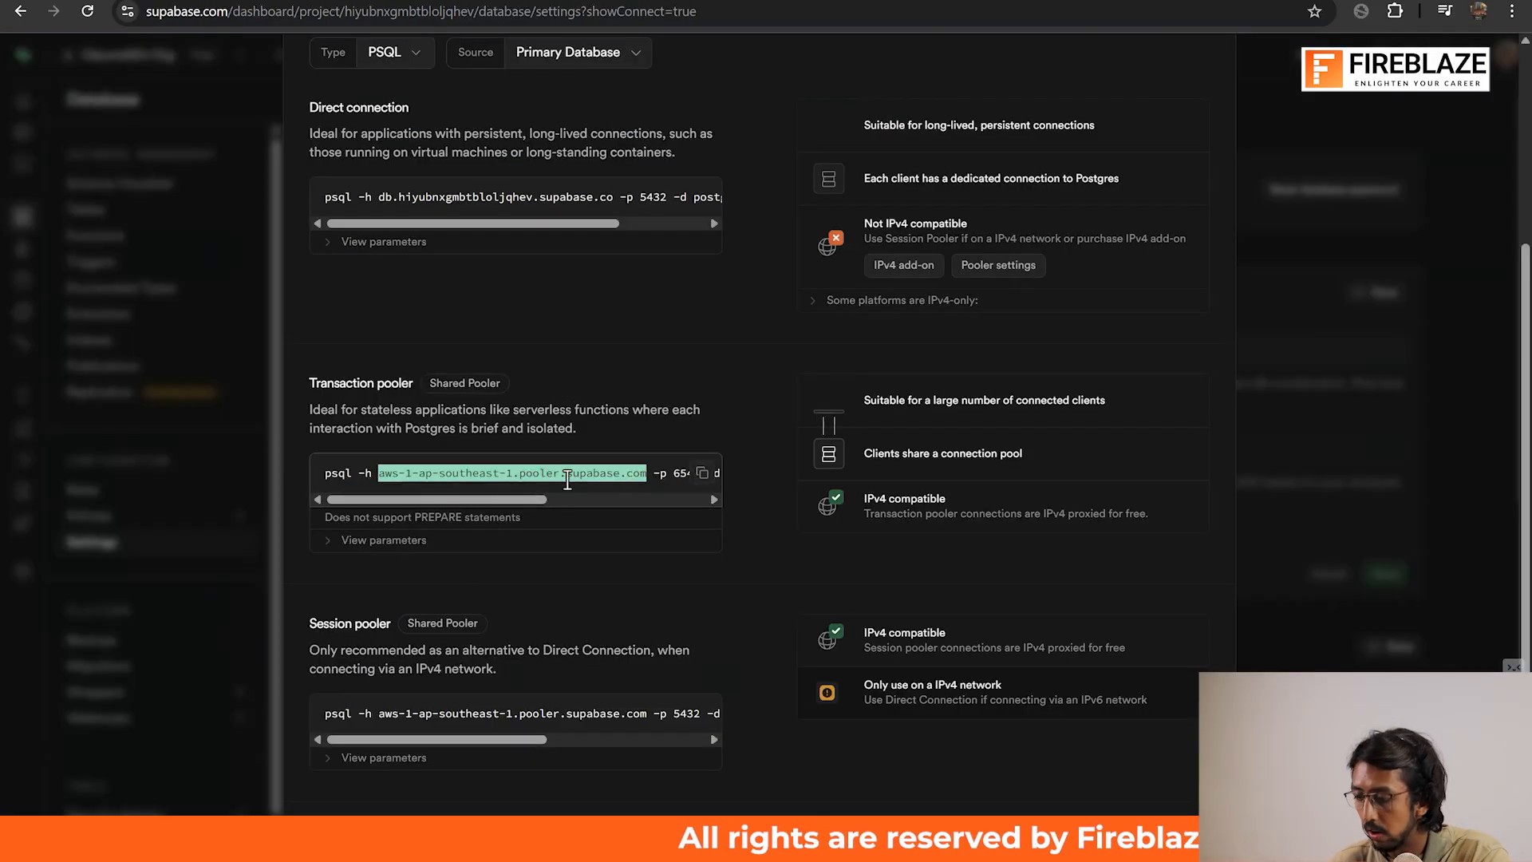
{"action": "scroll", "coordinate": [585, 463], "scroll_direction": "right", "scroll_amount": 3}
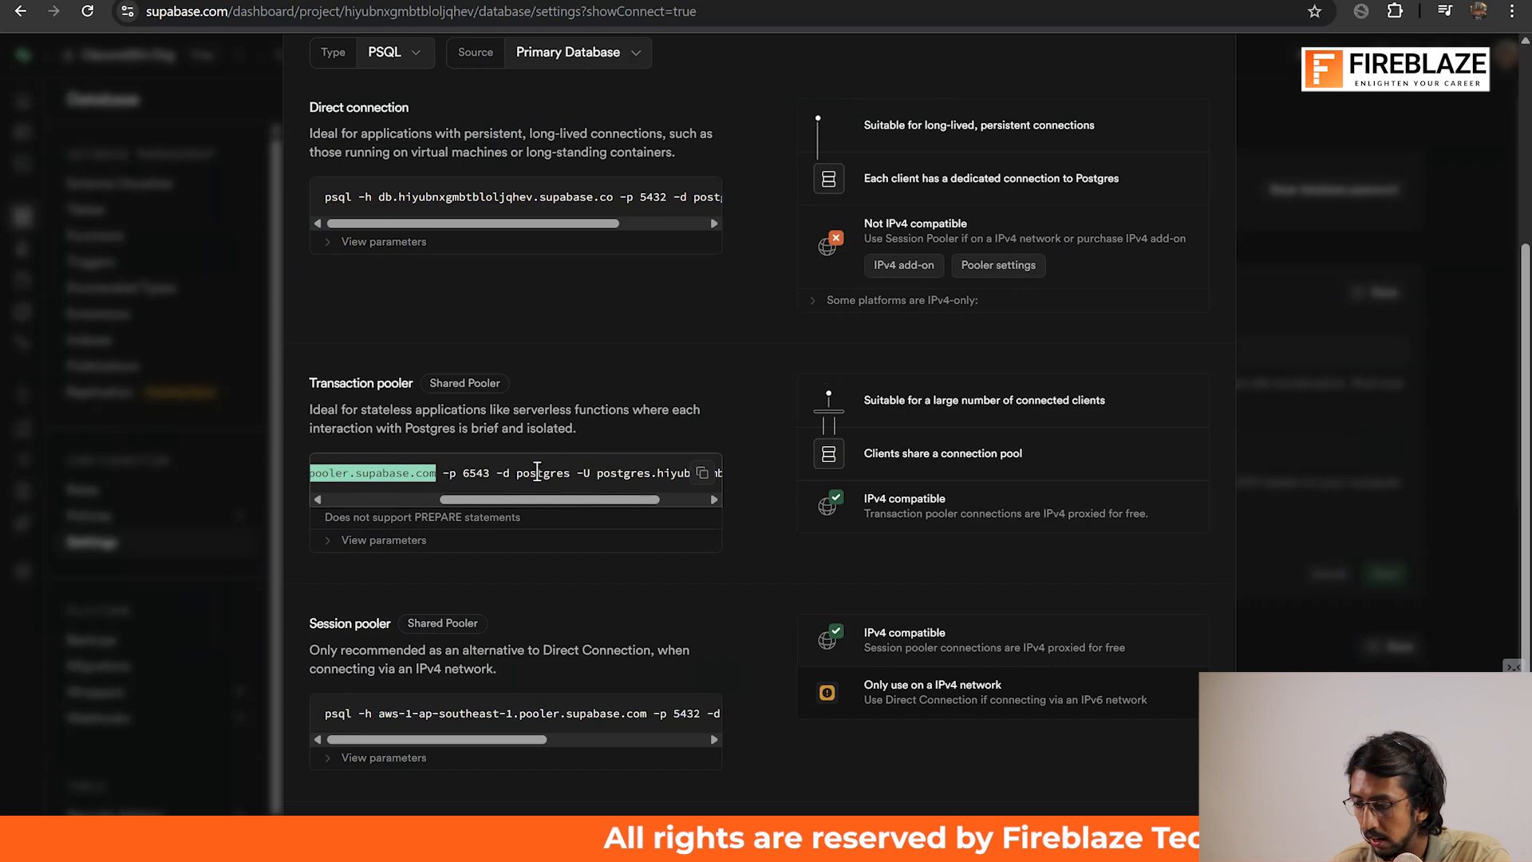
{"action": "double_click", "coordinate": [537, 472]}
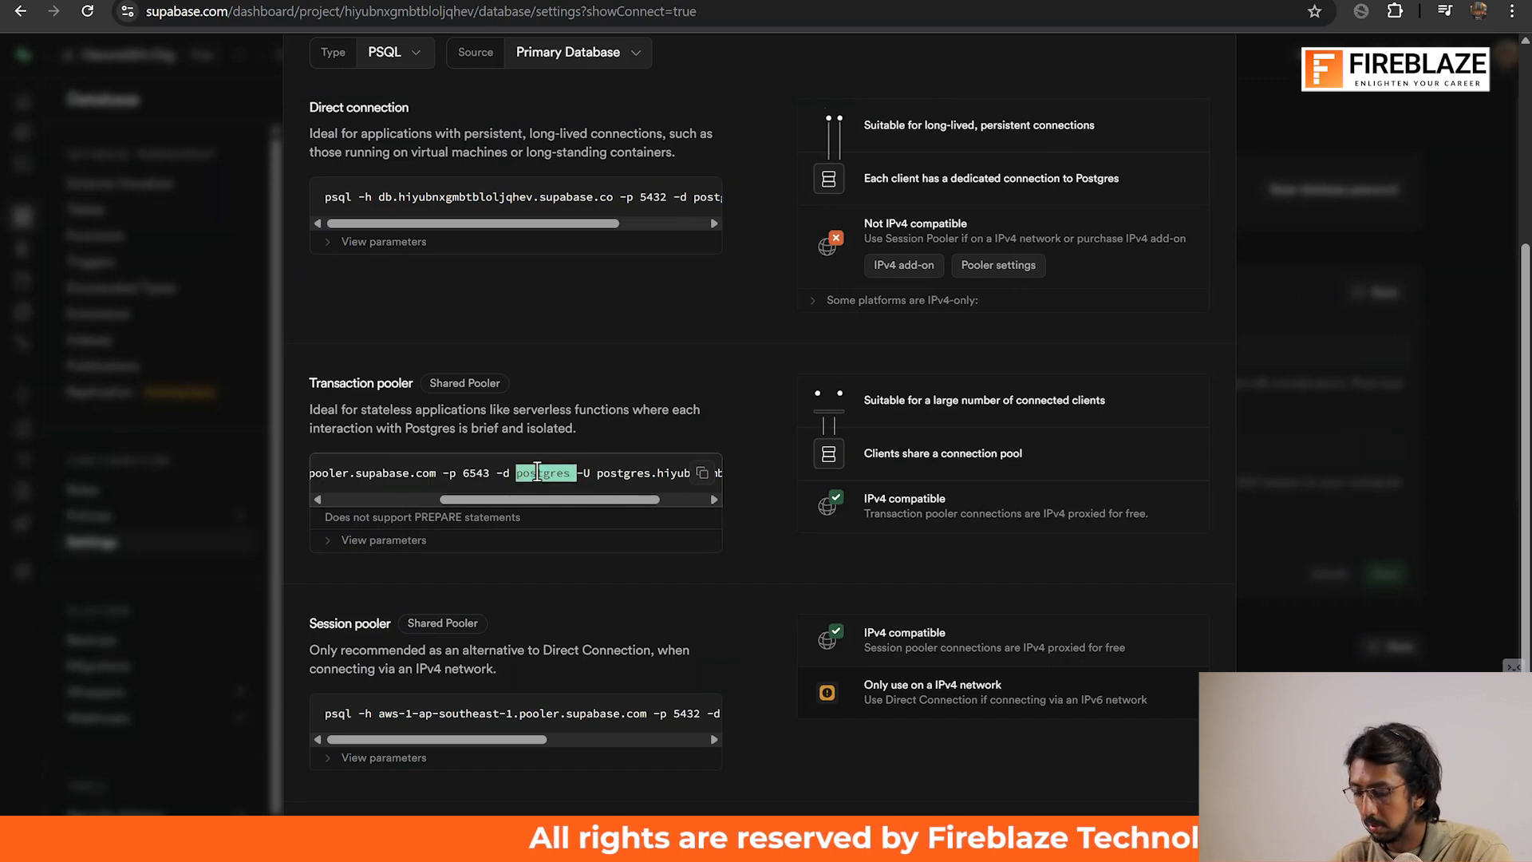
{"action": "key", "text": "alt+Tab"}
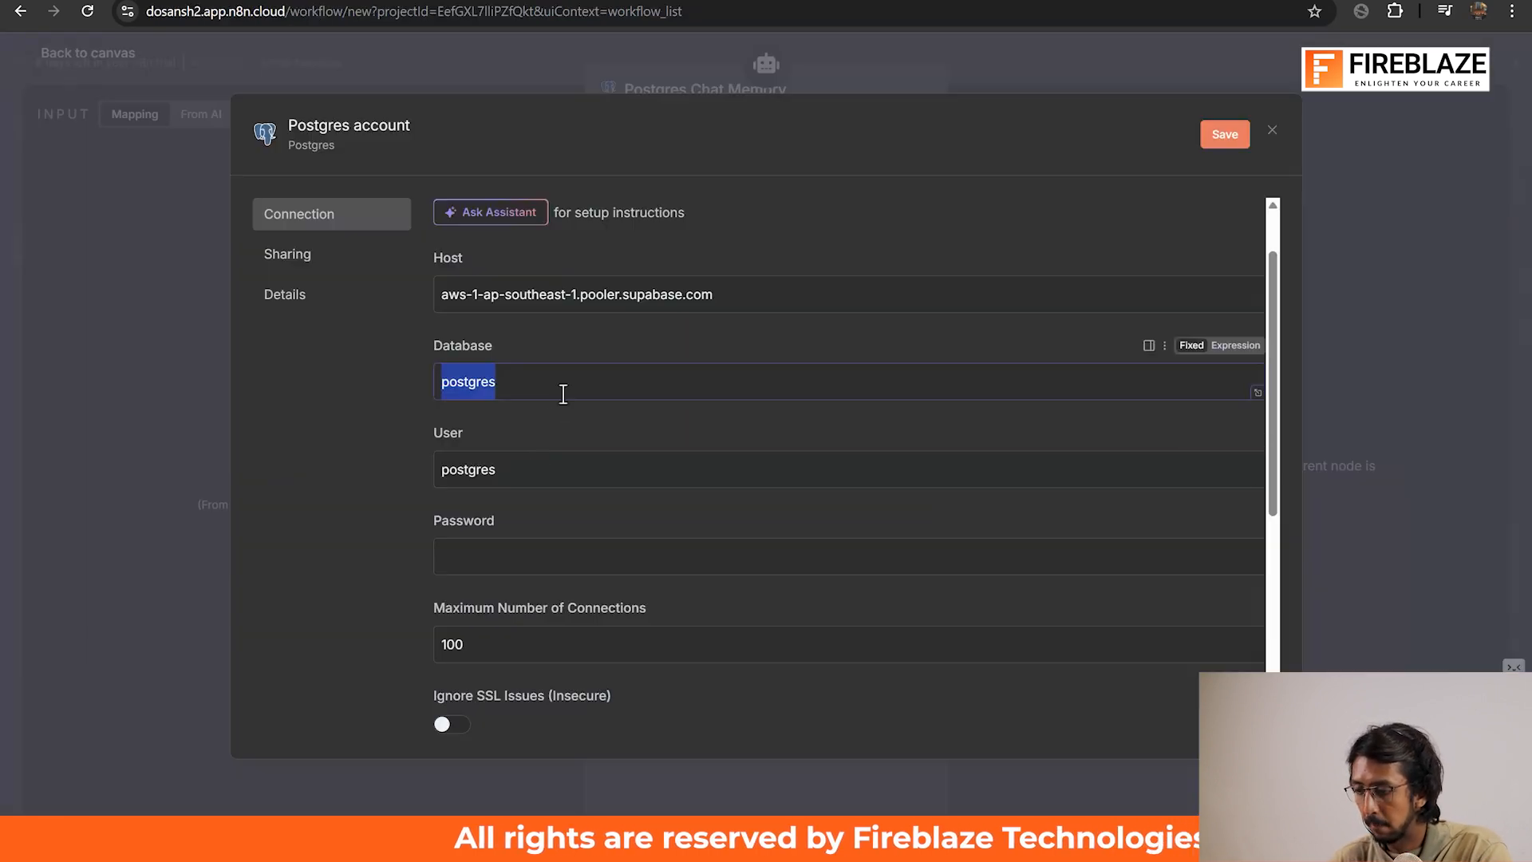
{"action": "key", "text": "ctrl+v"}
{"action": "key", "text": "alt+Tab"}
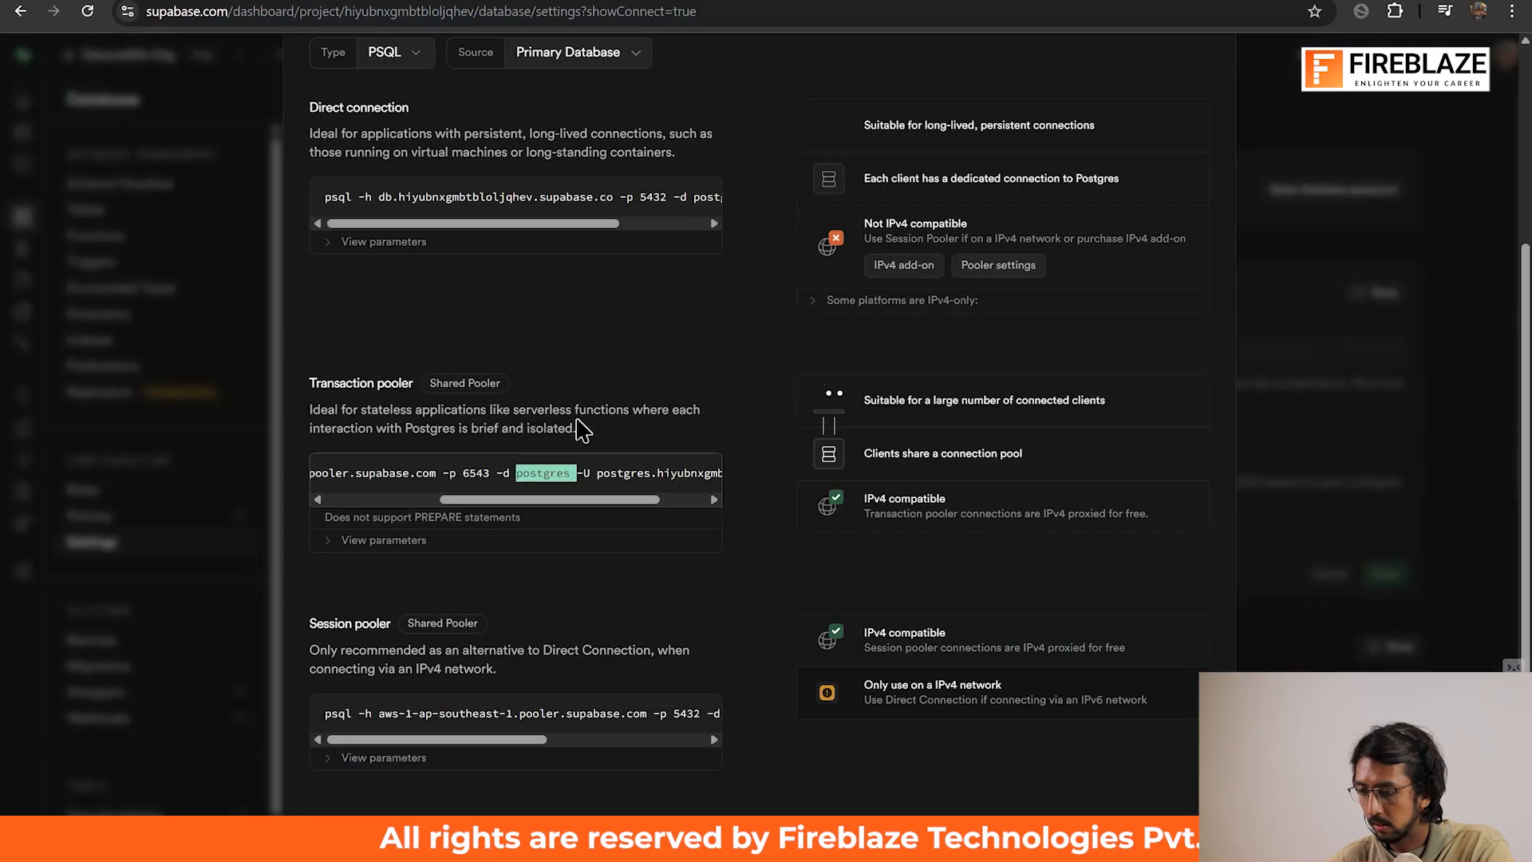
{"action": "key", "text": "alt+Tab"}
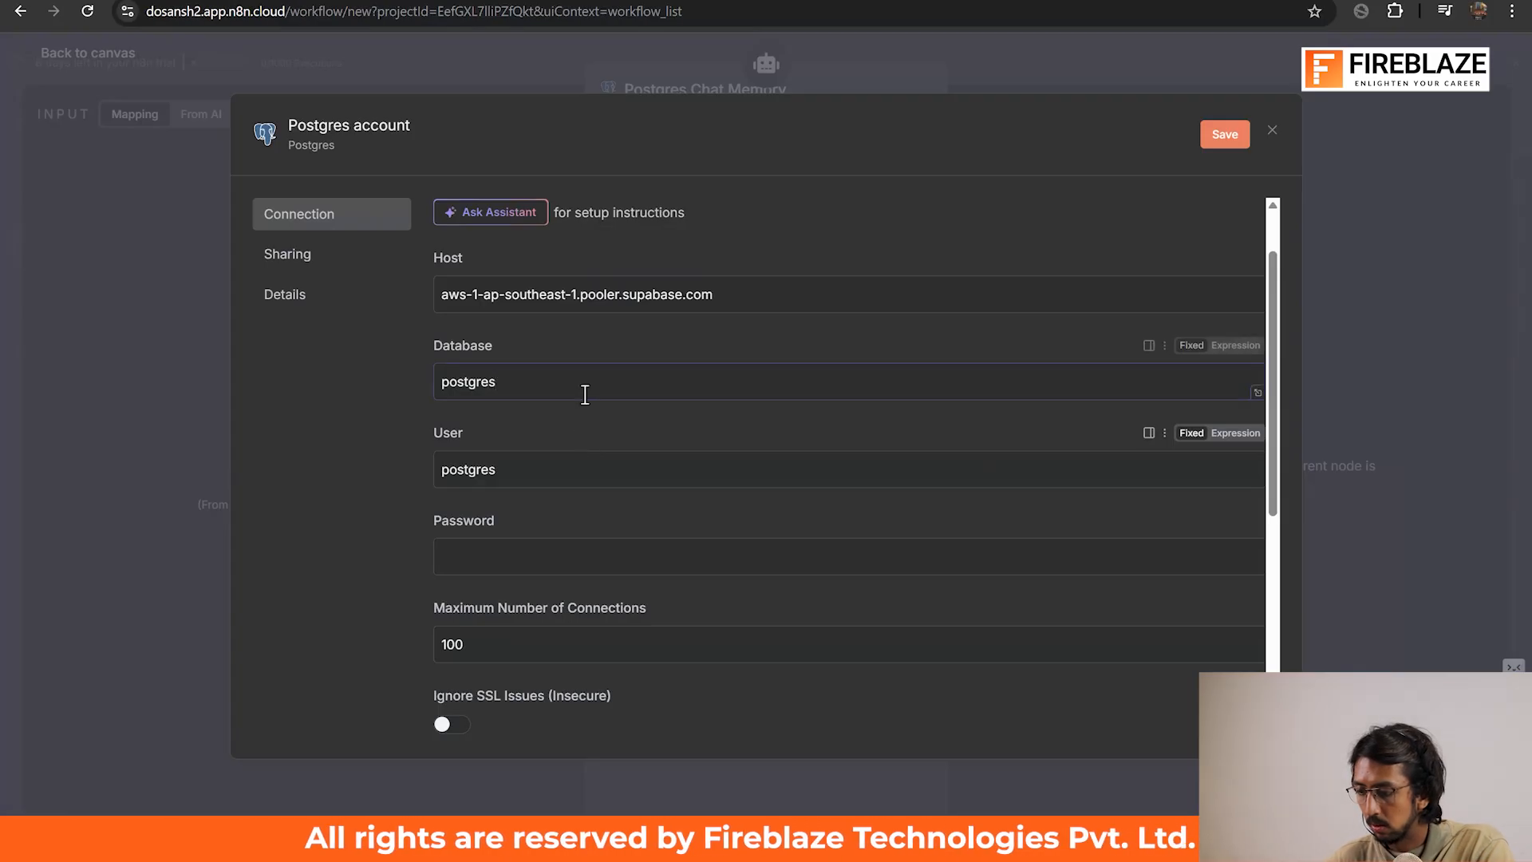
Step: Replace the credential's user with the full -U value from the transaction pooler string and enter the database password
{"action": "double_click", "coordinate": [530, 475]}
{"action": "key", "text": "alt+Tab"}
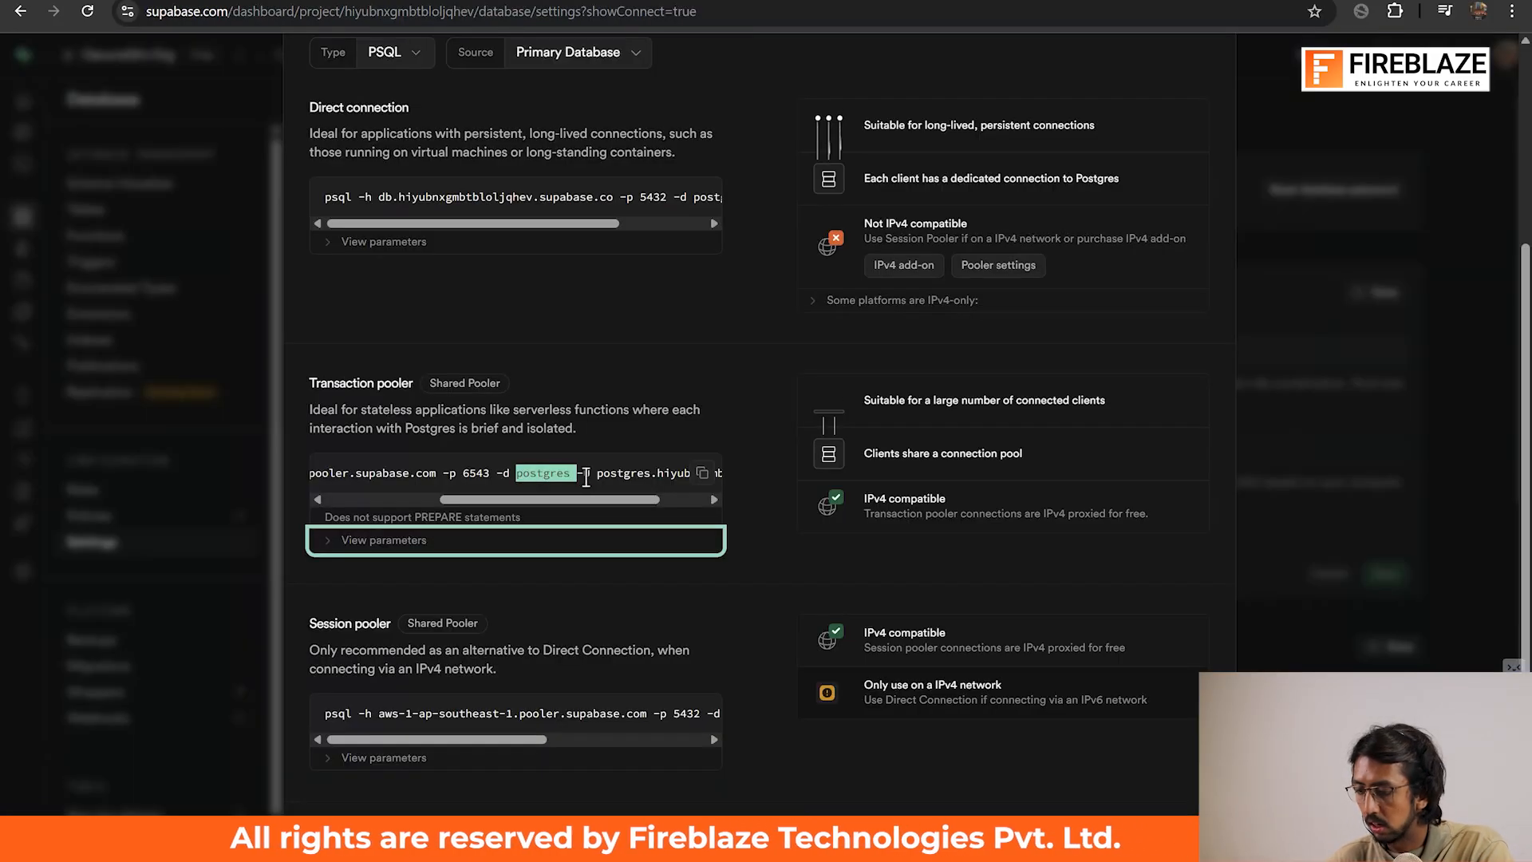
{"action": "scroll", "coordinate": [558, 476], "scroll_direction": "right", "scroll_amount": 3}
{"action": "left_click_drag", "start_coordinate": [511, 473], "coordinate": [735, 479]}
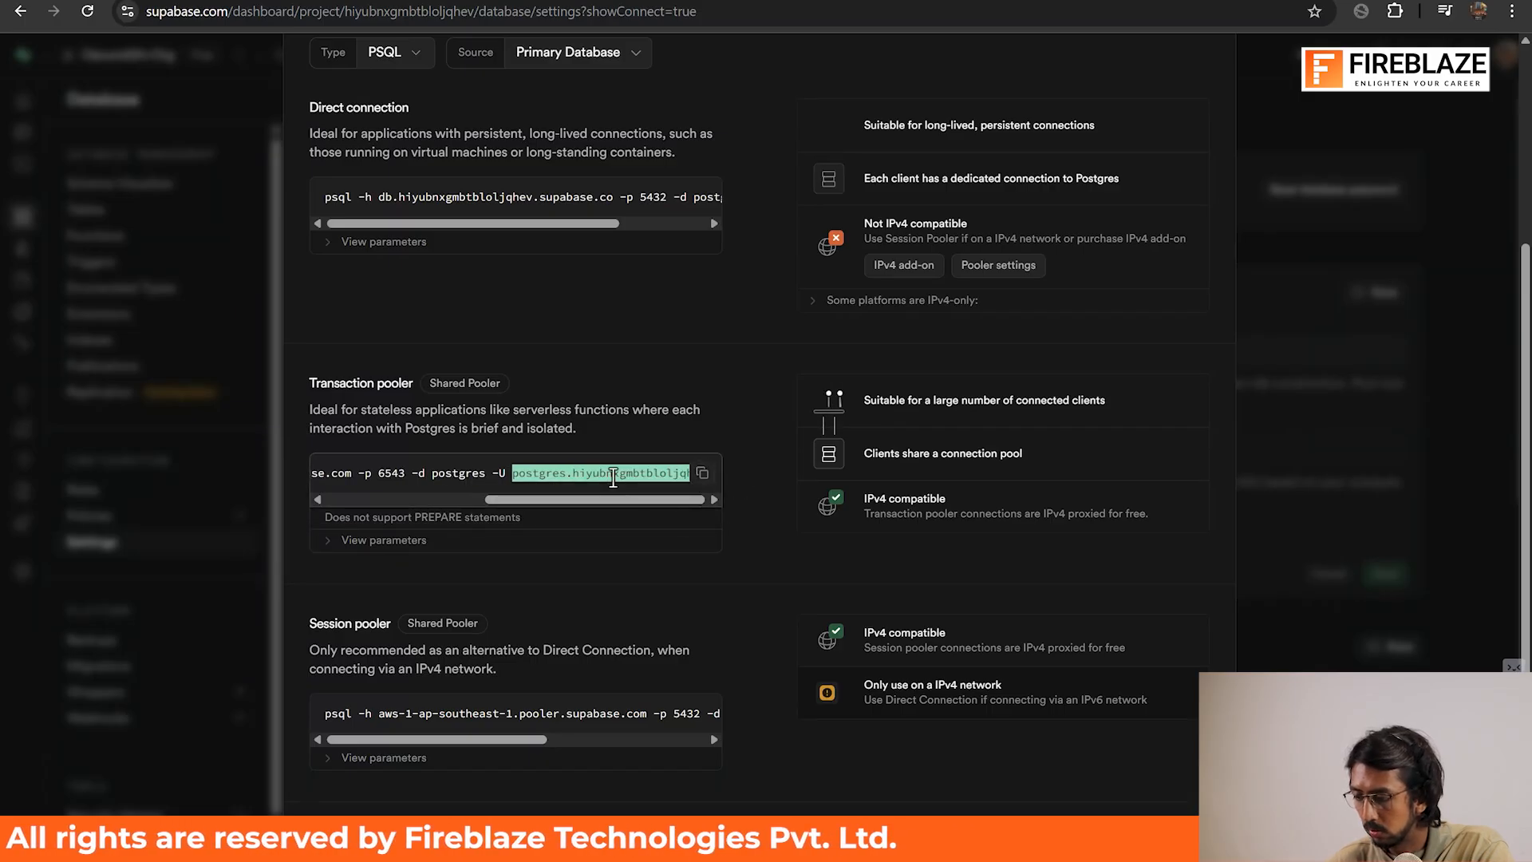
{"action": "key", "text": "ctrl+Tab"}
{"action": "key", "text": "ctrl+v"}
{"action": "scroll", "coordinate": [578, 472], "scroll_direction": "down", "scroll_amount": 1}
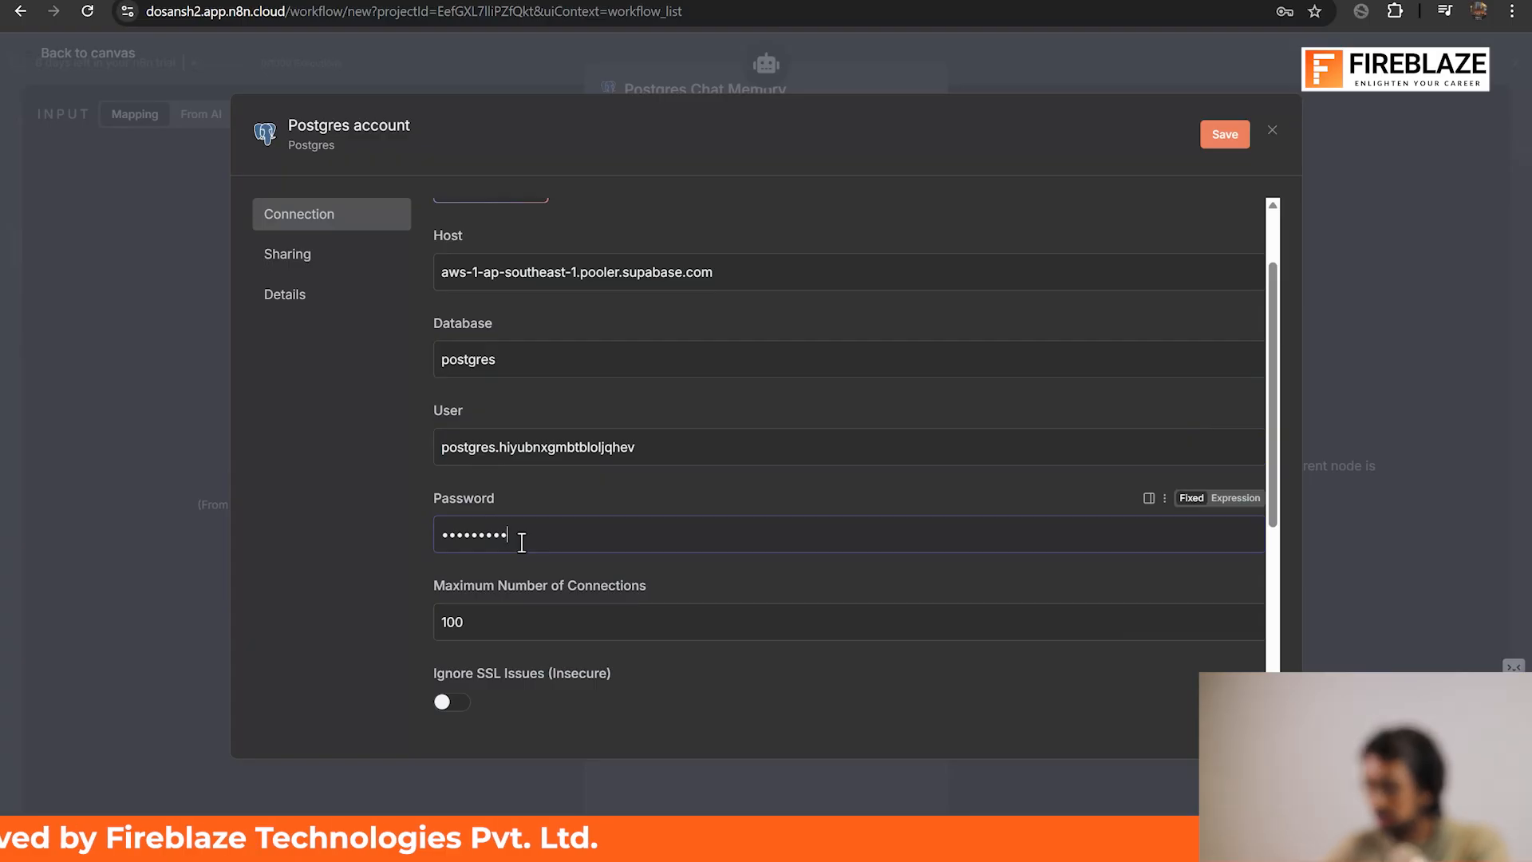
{"action": "scroll", "coordinate": [522, 542], "scroll_direction": "down", "scroll_amount": 4}
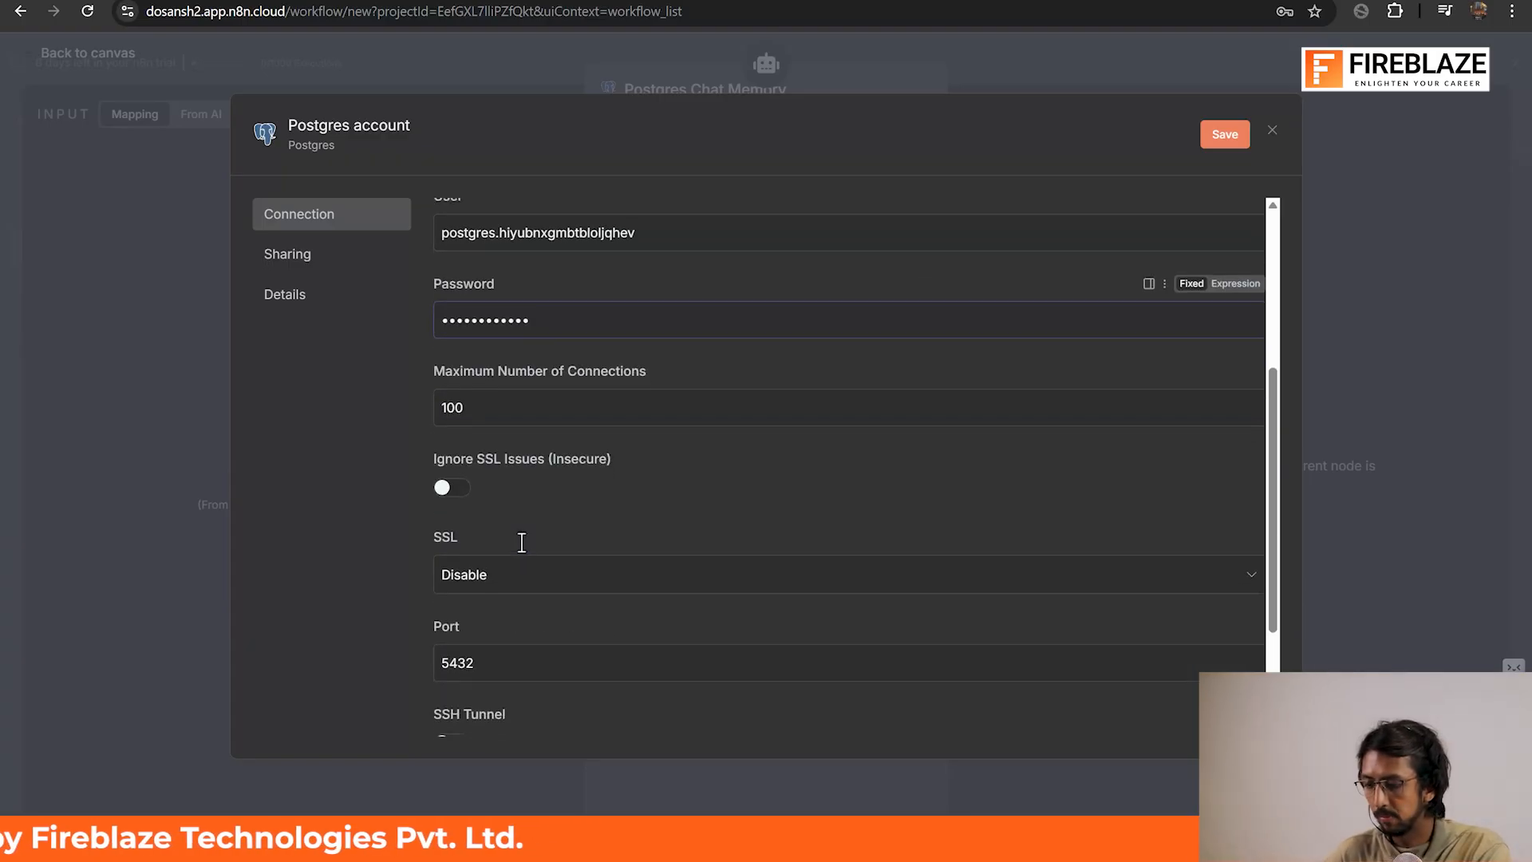
Step: Set the Postgres credential's port to 6543, taken from the -p value of Supabase's transaction pooler string
{"action": "left_click", "coordinate": [532, 528]}
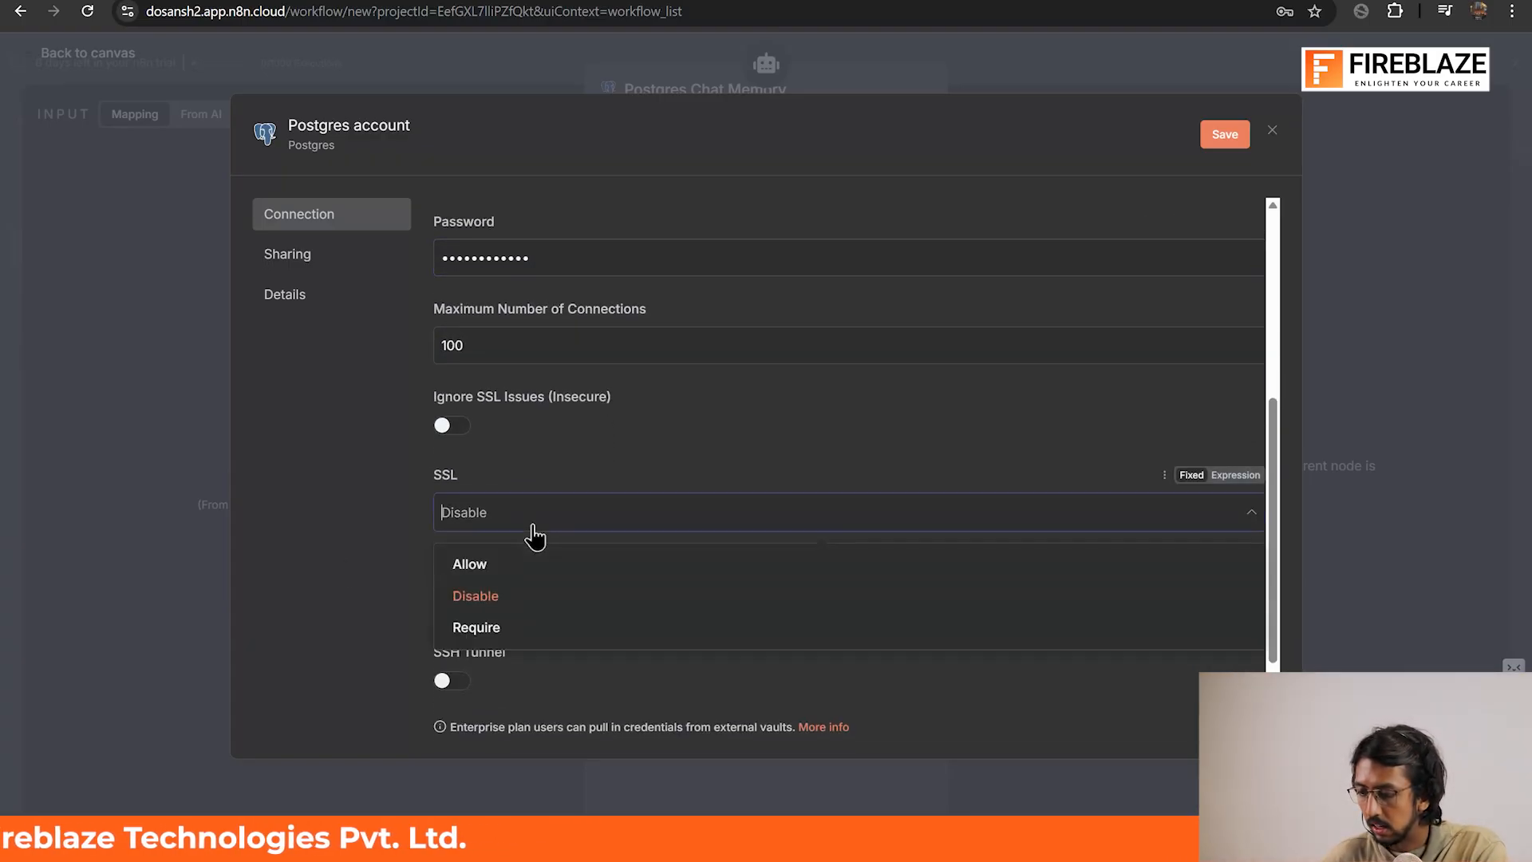
{"action": "left_click", "coordinate": [327, 554]}
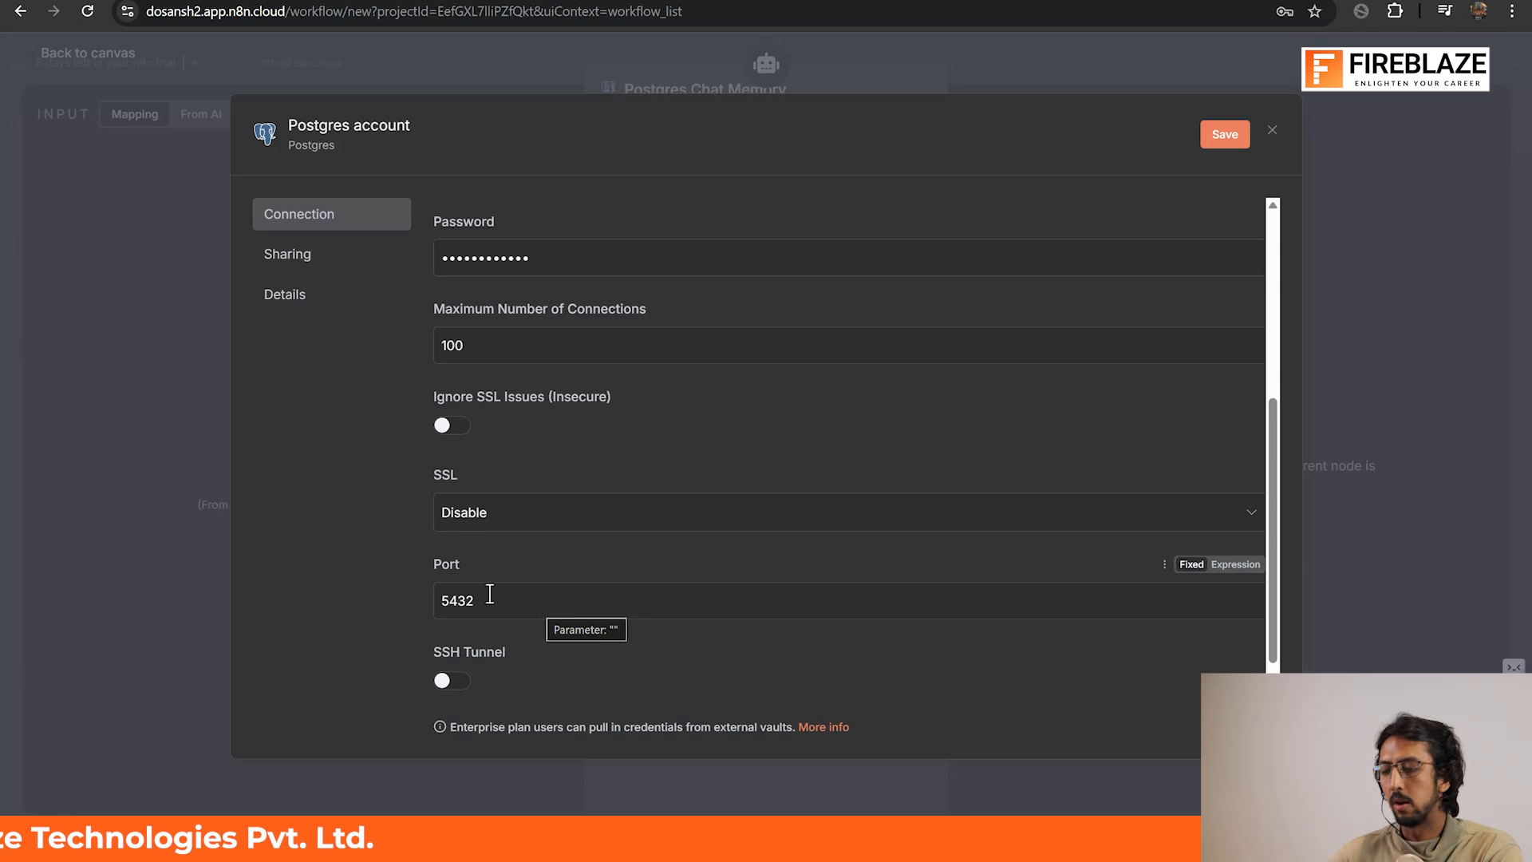
{"action": "key", "text": "ctrl+Tab"}
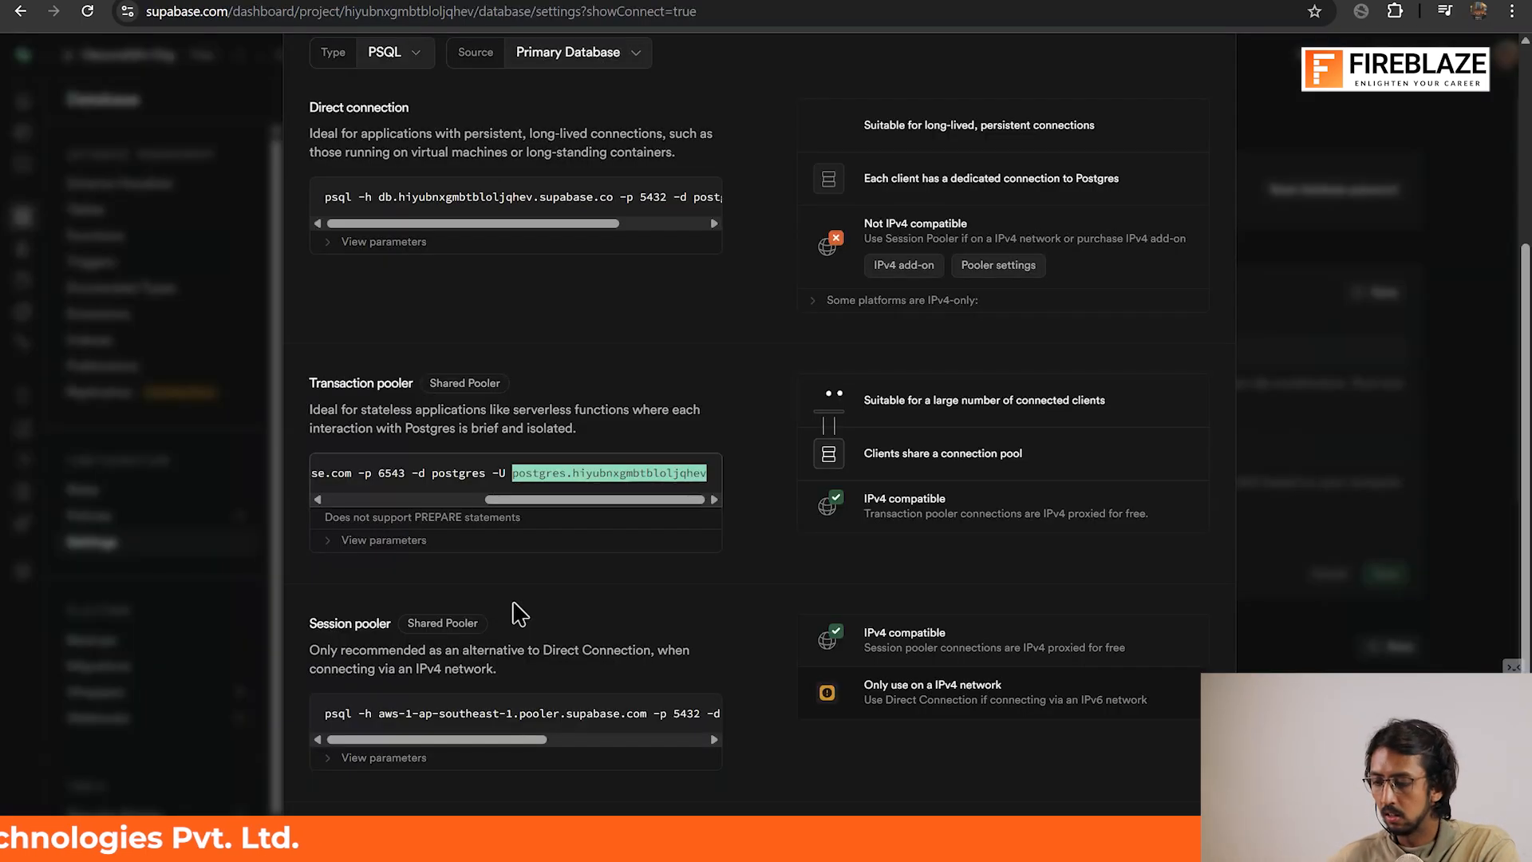
{"action": "double_click", "coordinate": [385, 474]}
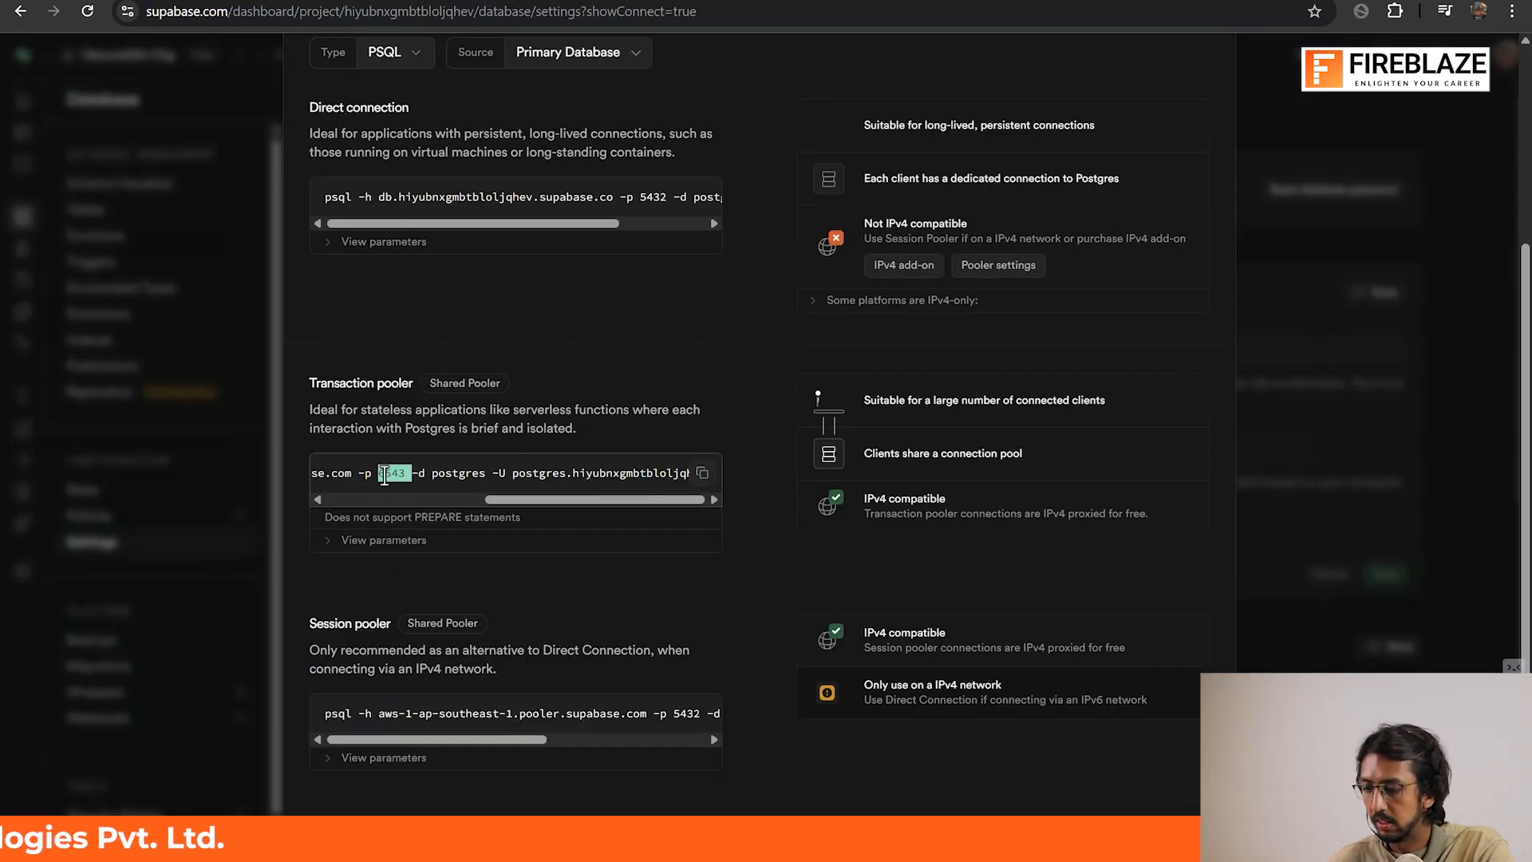
{"action": "key", "text": "alt+Tab"}
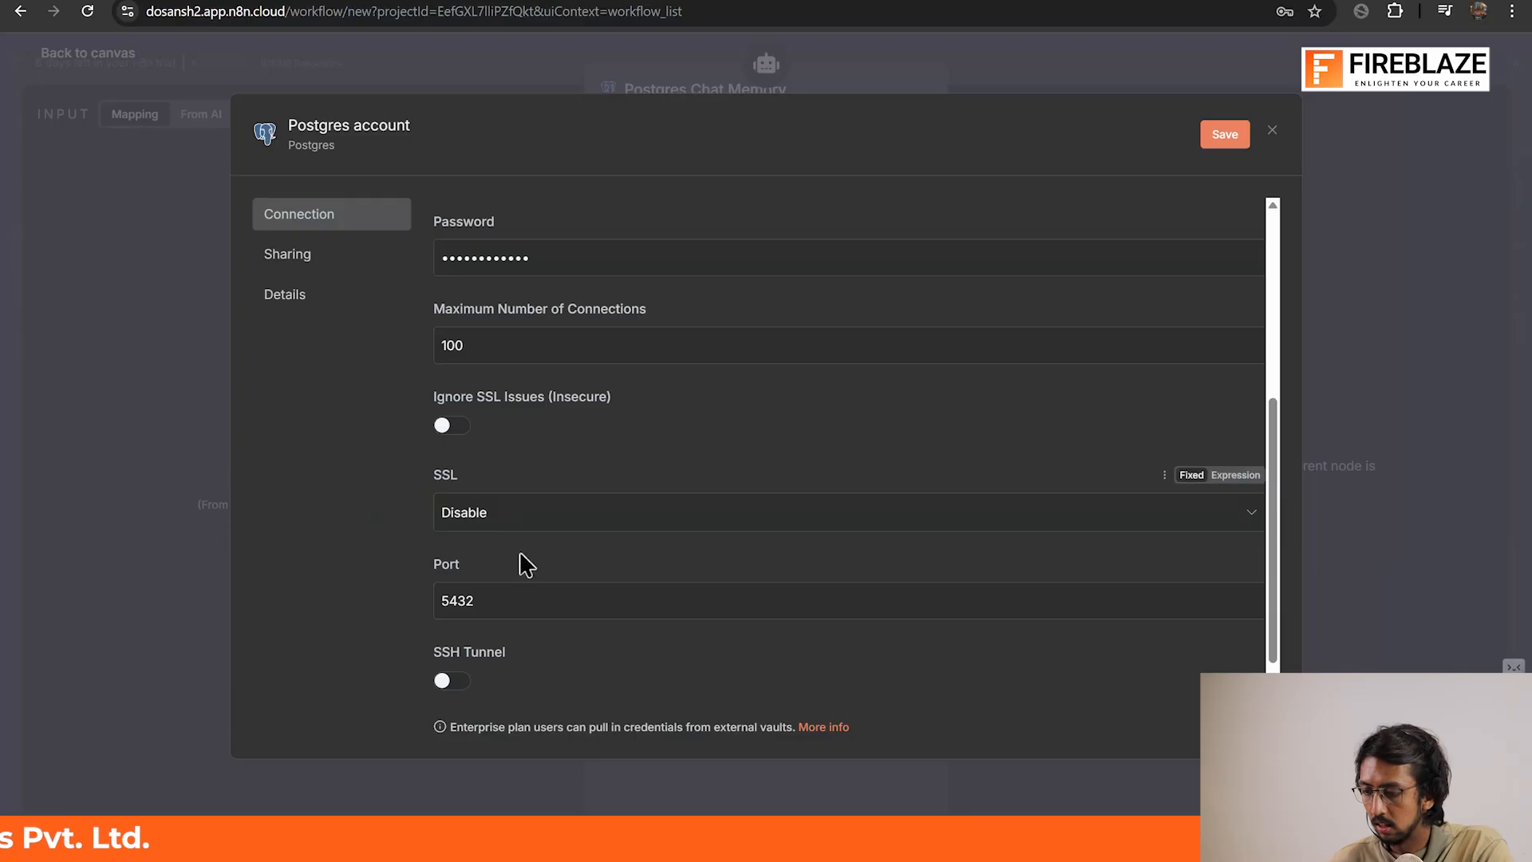
{"action": "double_click", "coordinate": [509, 601]}
{"action": "key", "text": "BackSpace"}
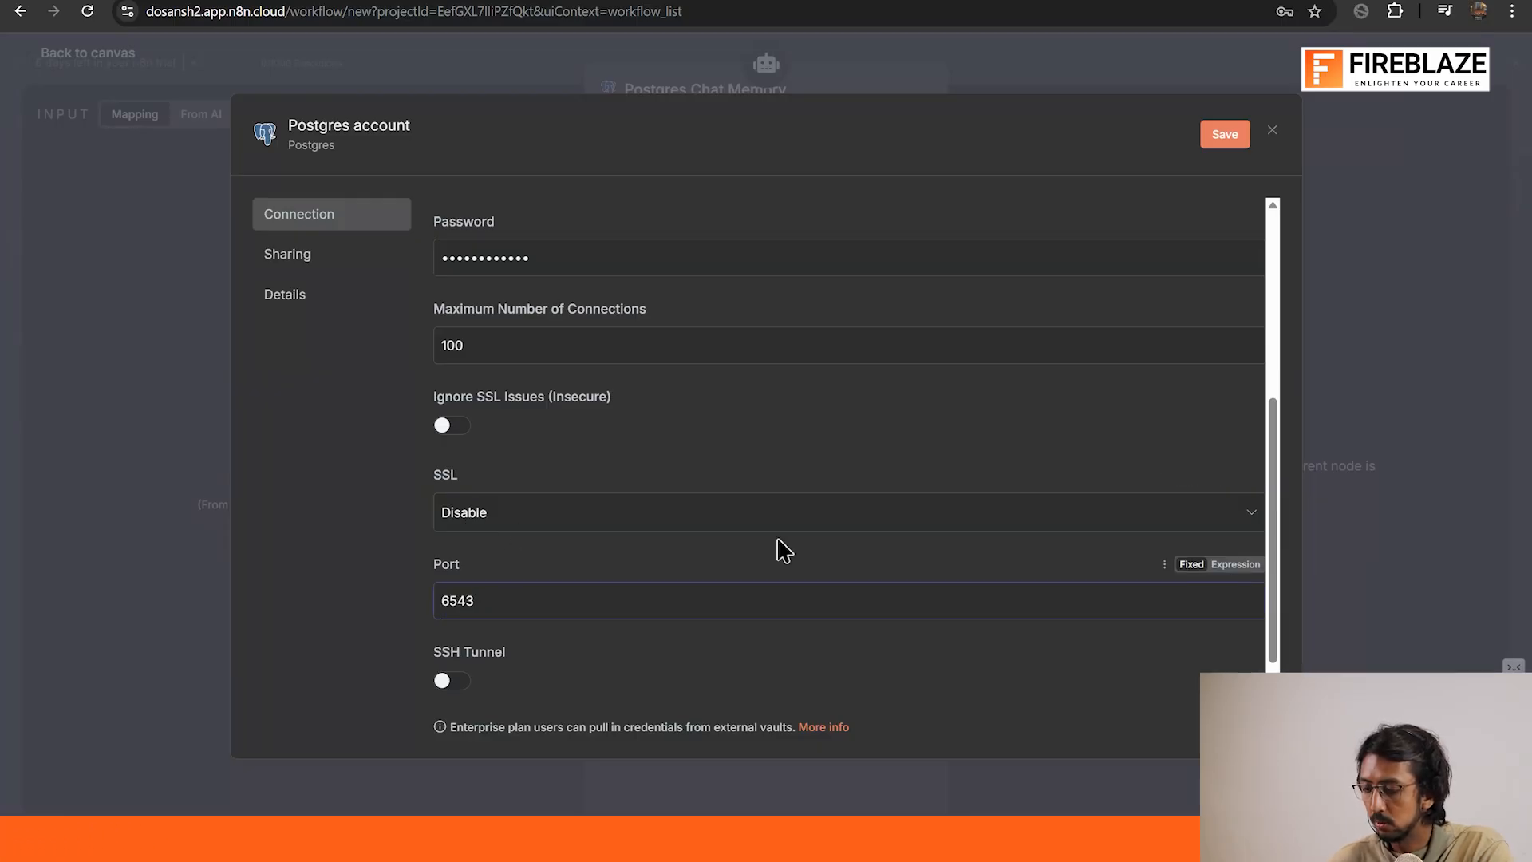
{"action": "type", "text": "6543"}
Step: Review the connection fields of the Postgres credential from host to port and save the credential
{"action": "scroll", "coordinate": [782, 549], "scroll_direction": "up", "scroll_amount": 5}
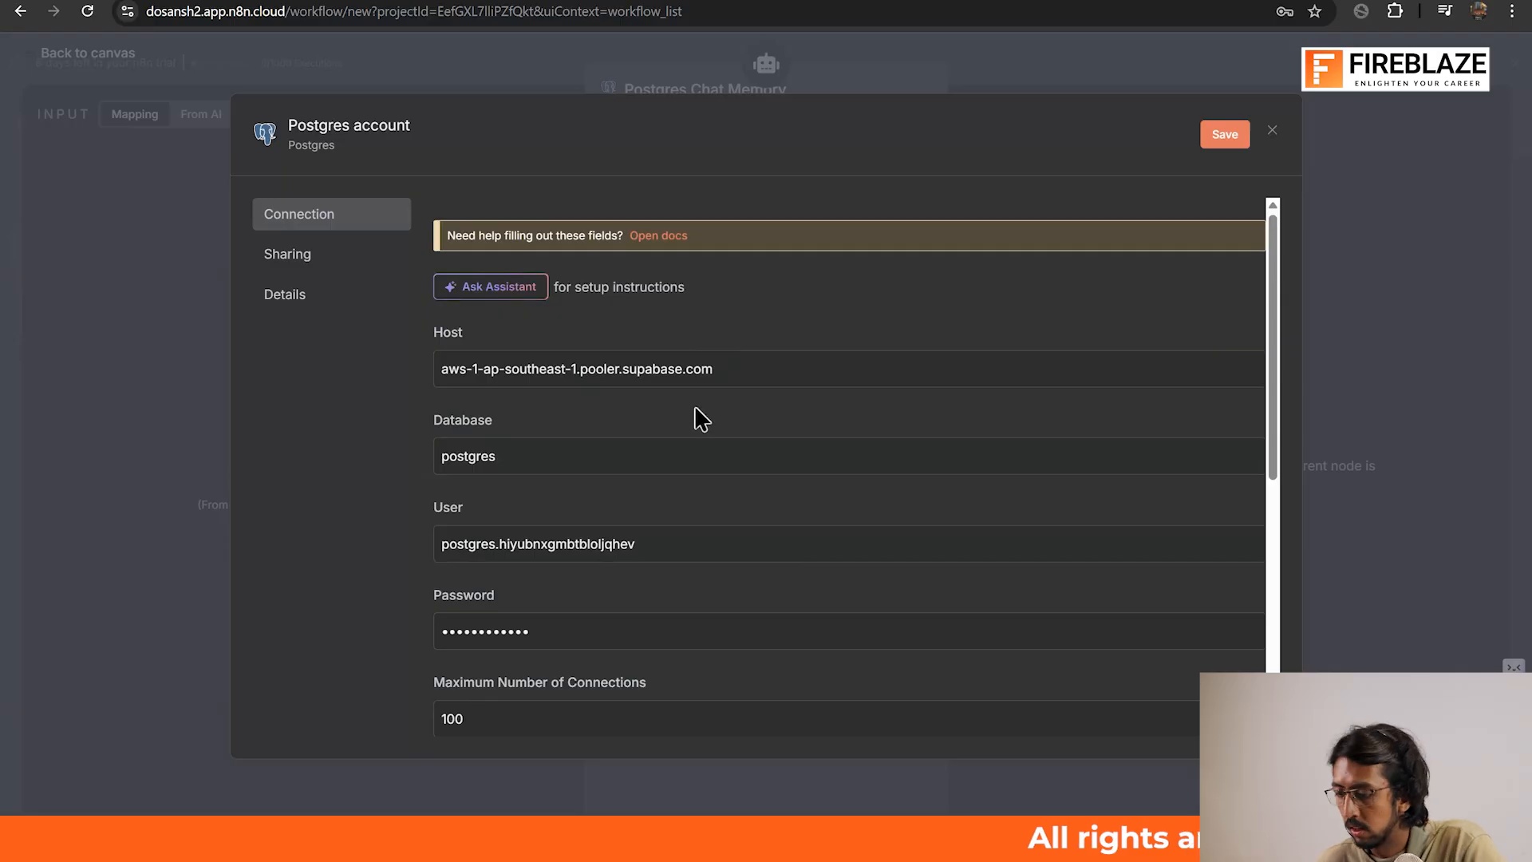
{"action": "scroll", "coordinate": [701, 418], "scroll_direction": "down", "scroll_amount": 6}
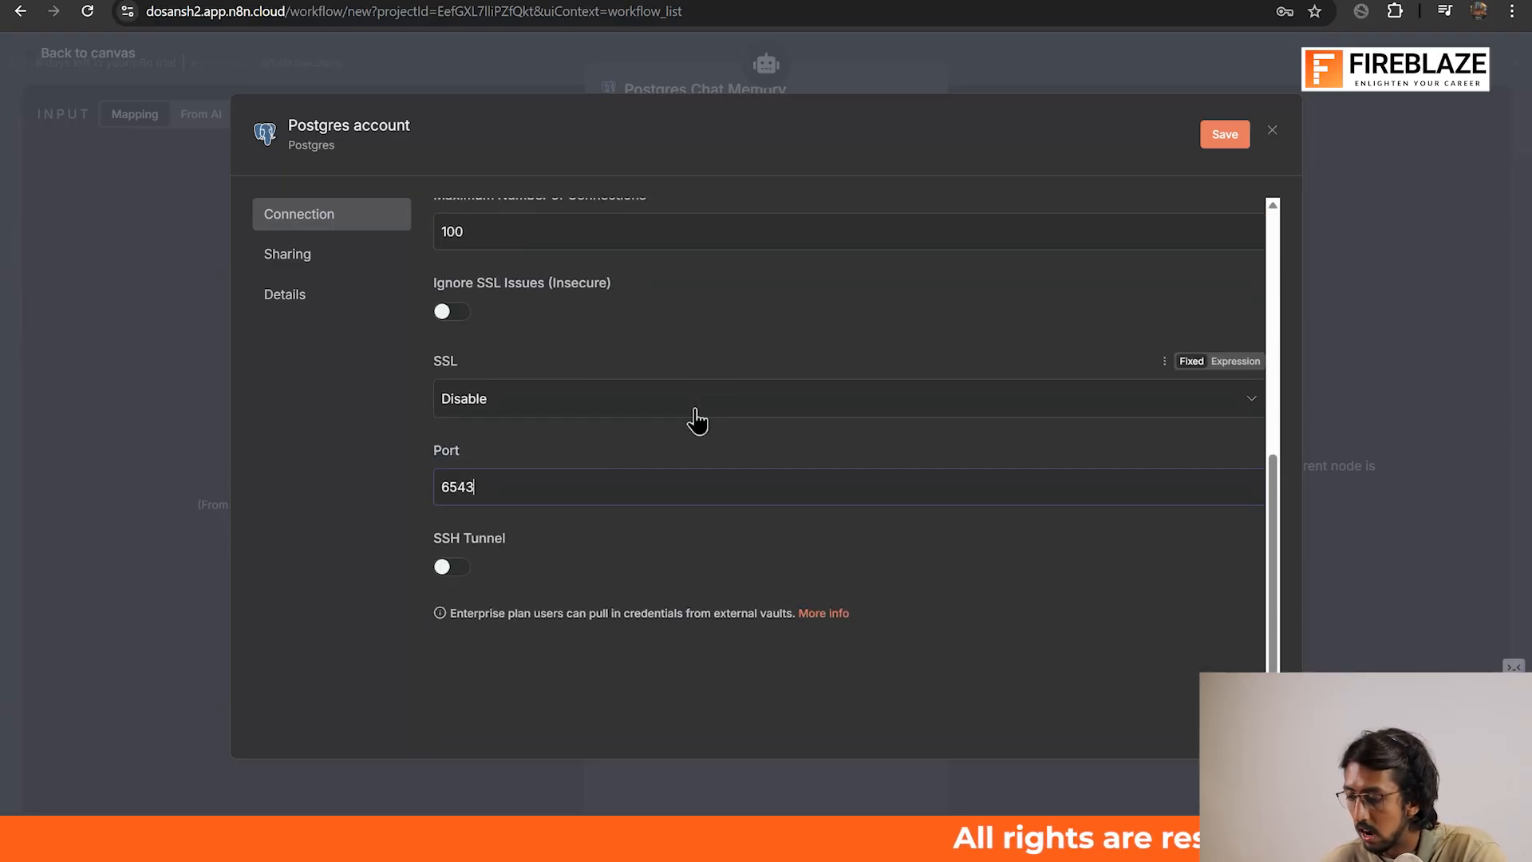
{"action": "scroll", "coordinate": [696, 420], "scroll_direction": "up", "scroll_amount": 6}
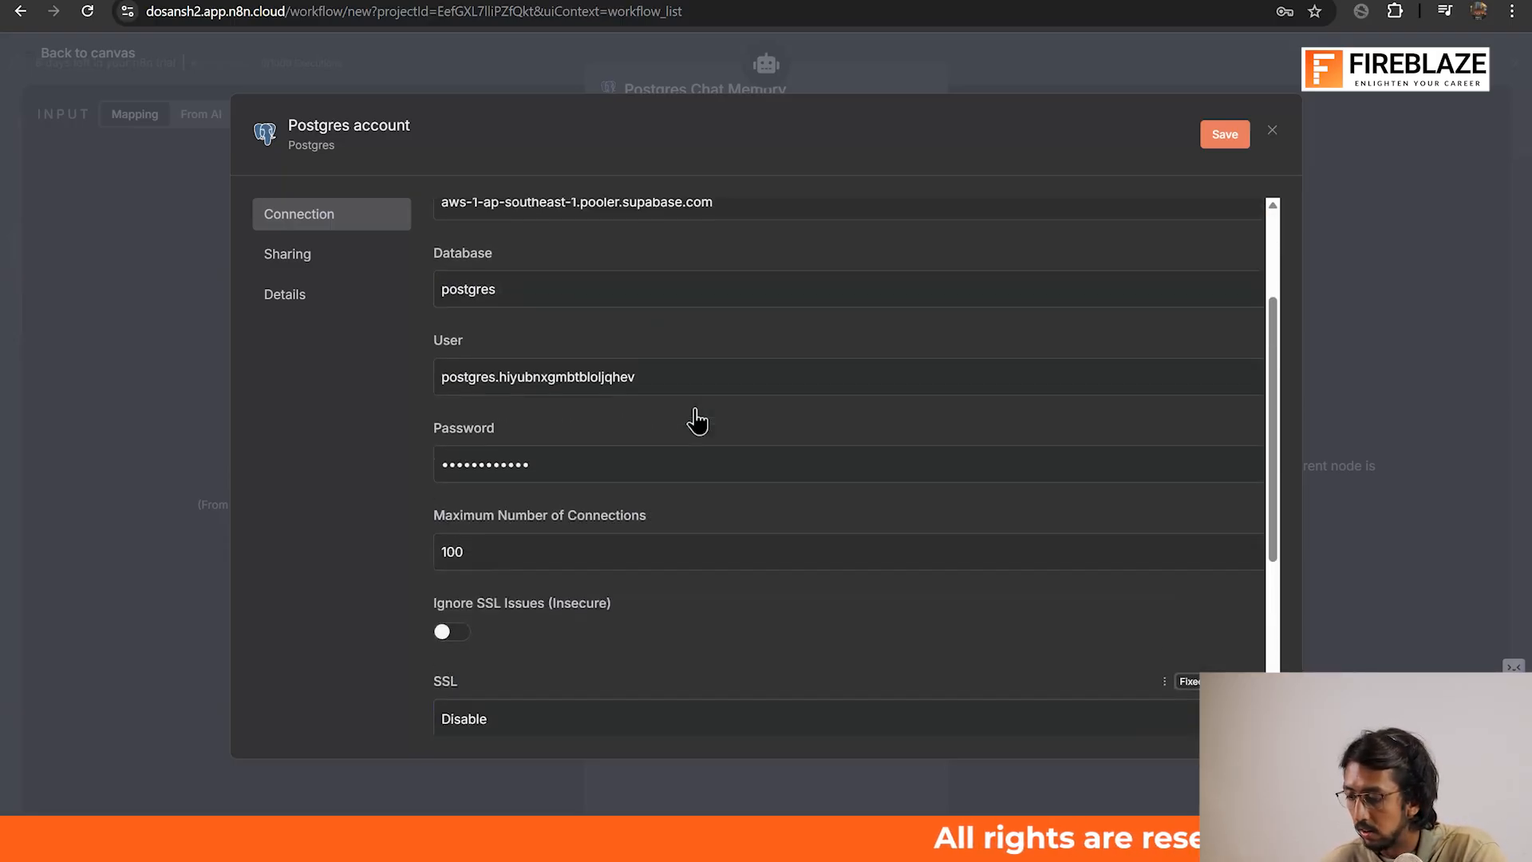
{"action": "left_click", "coordinate": [1225, 137]}
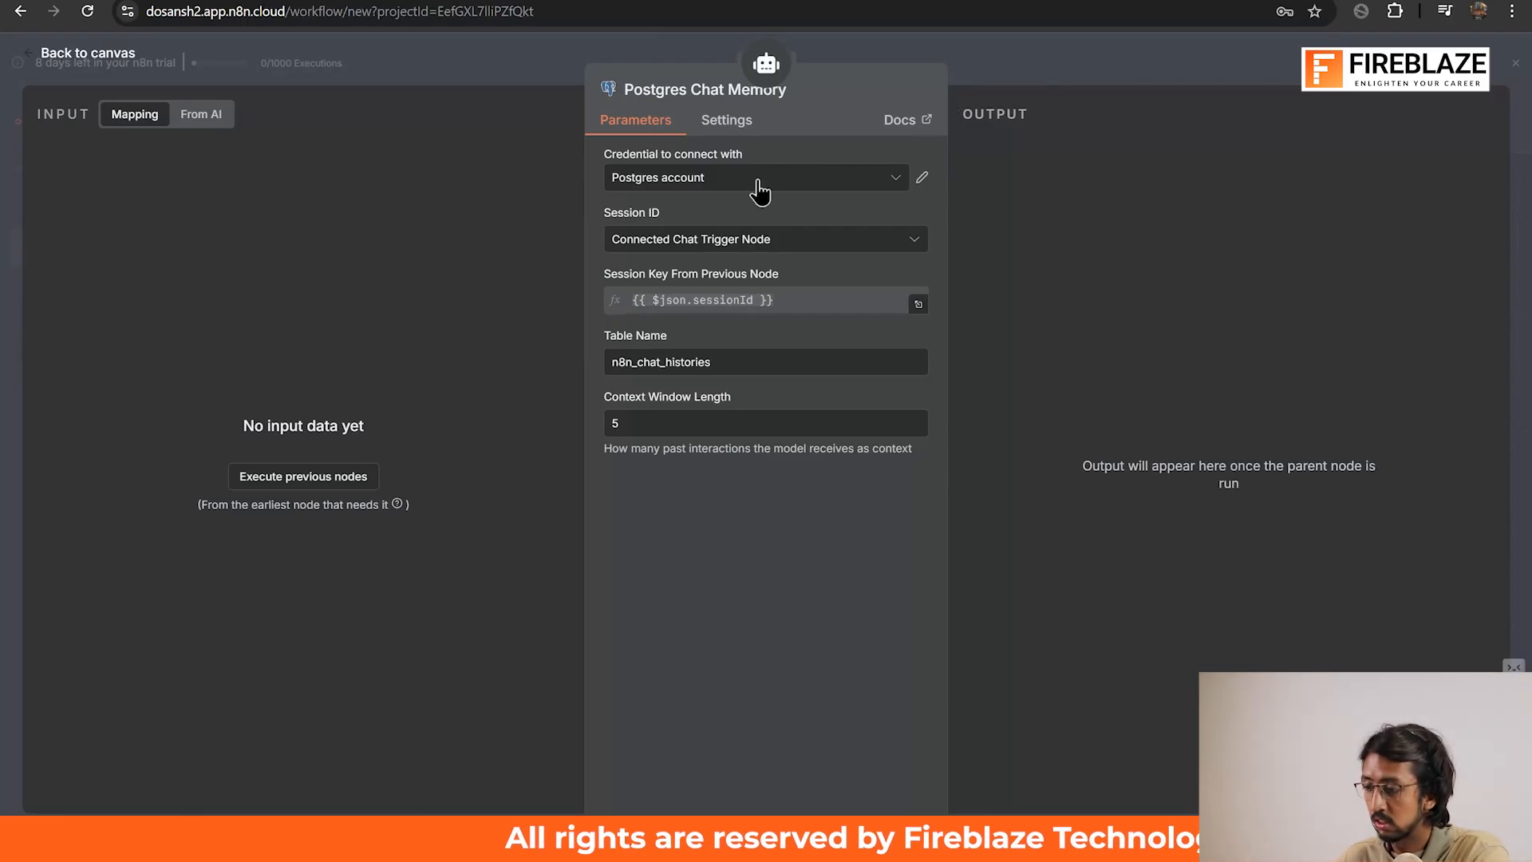
Step: Return to the workflow canvas and move the Supabase Vector Store node into line with the Postgres Chat Memory node
{"action": "left_click", "coordinate": [1026, 48]}
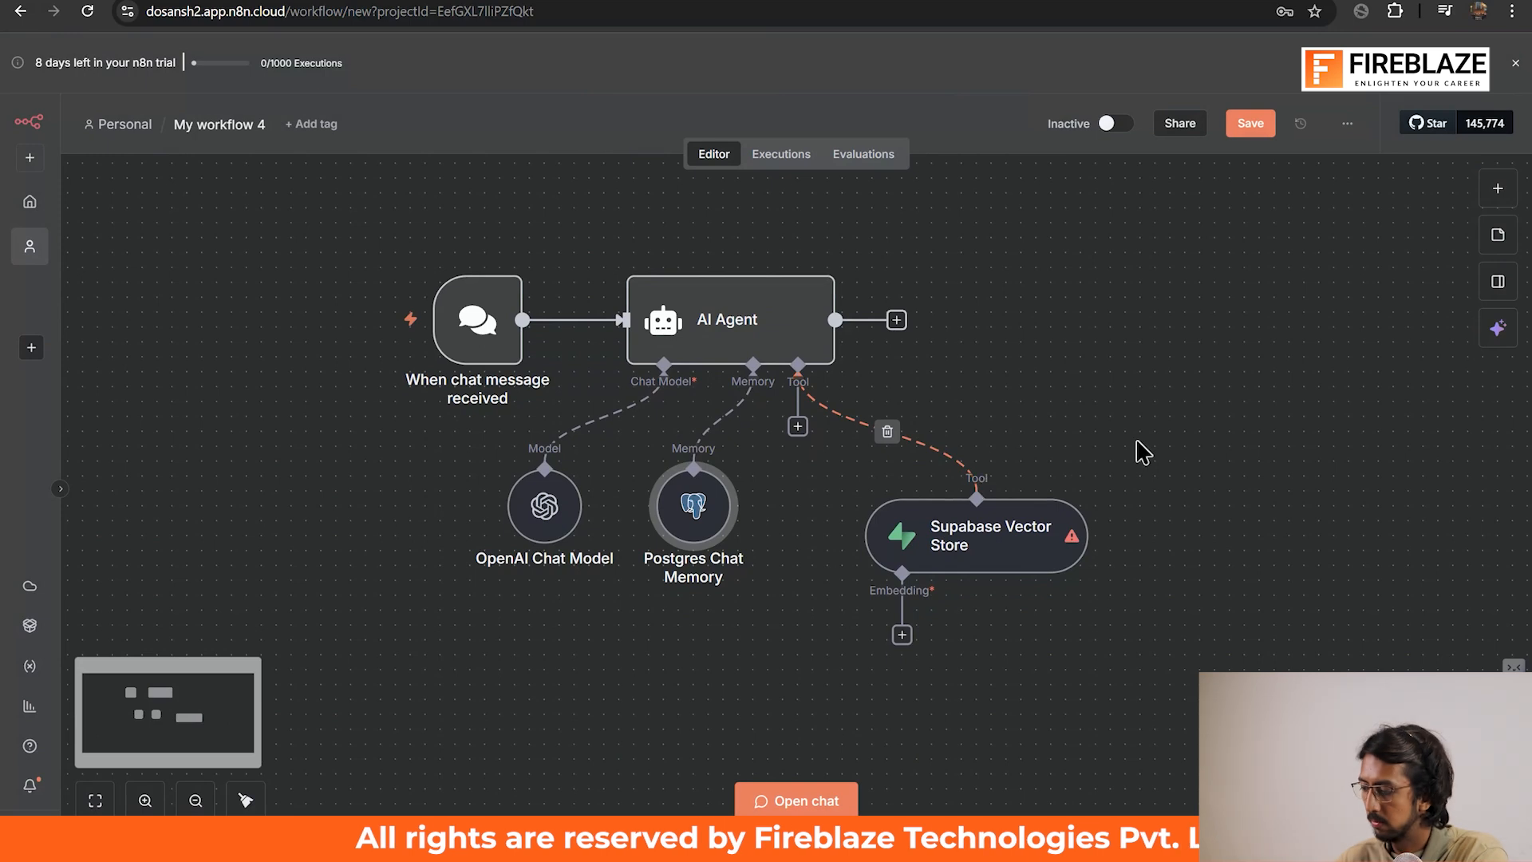
{"action": "left_click_drag", "start_coordinate": [905, 552], "coordinate": [876, 523]}
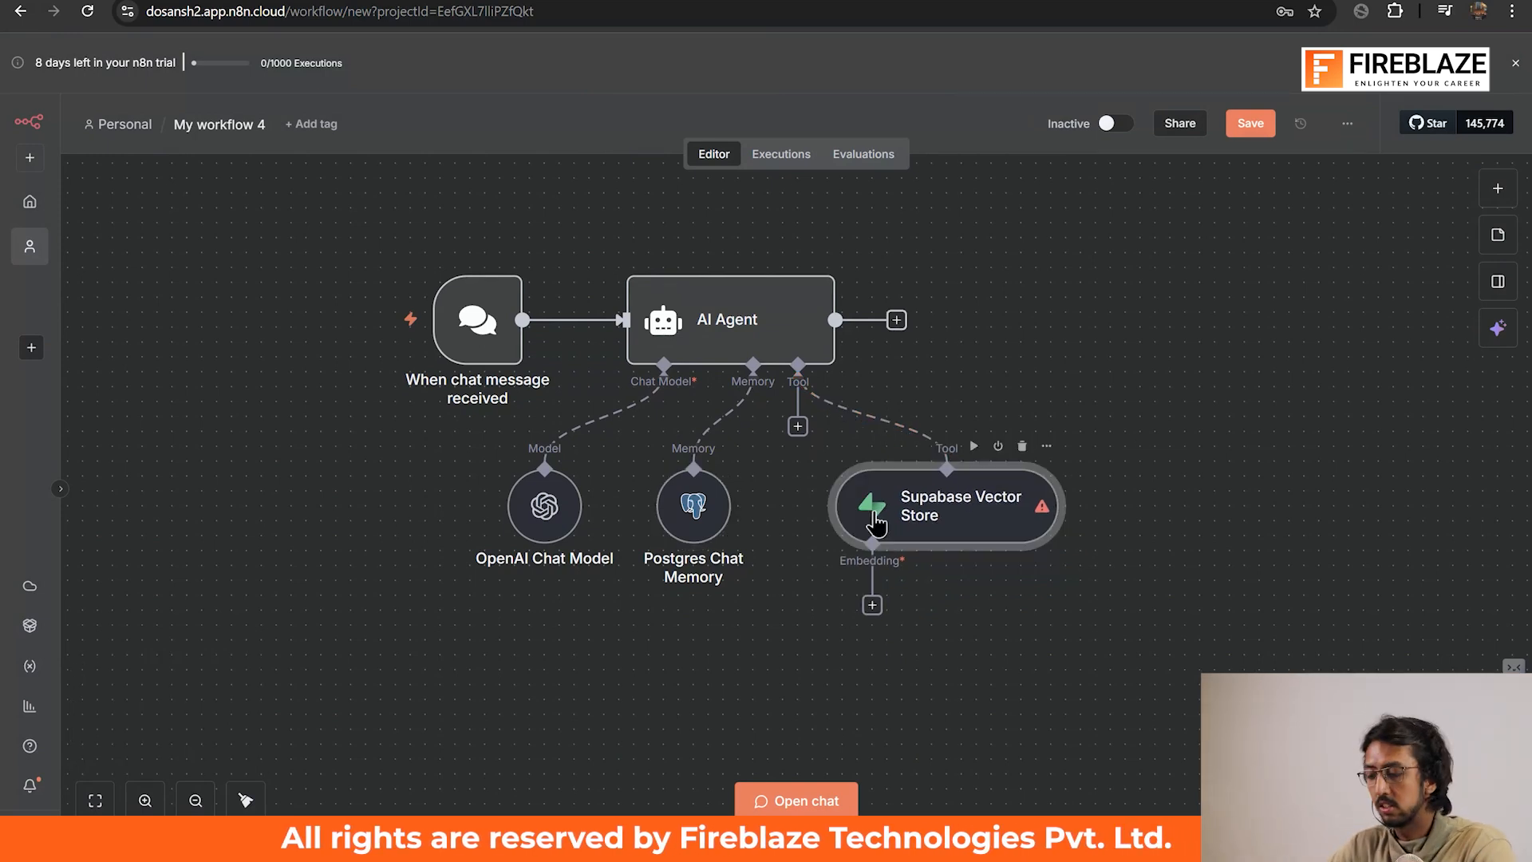